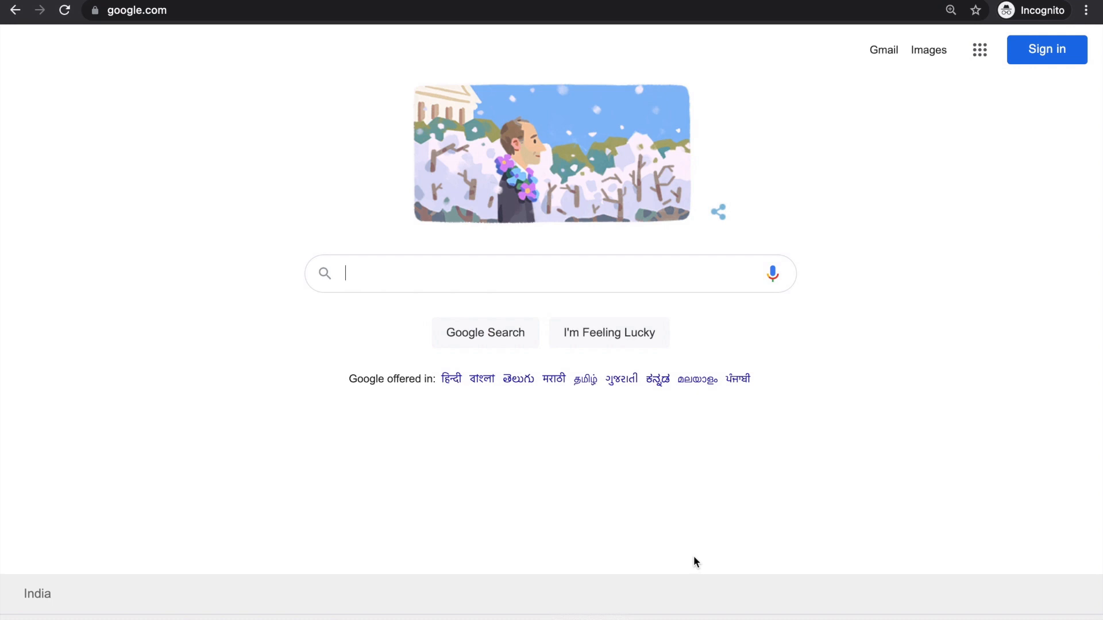
# Search Google for "amazon publisher services" and open the Unified Ad Marketplace page from the results.
pyautogui.click(430, 274)
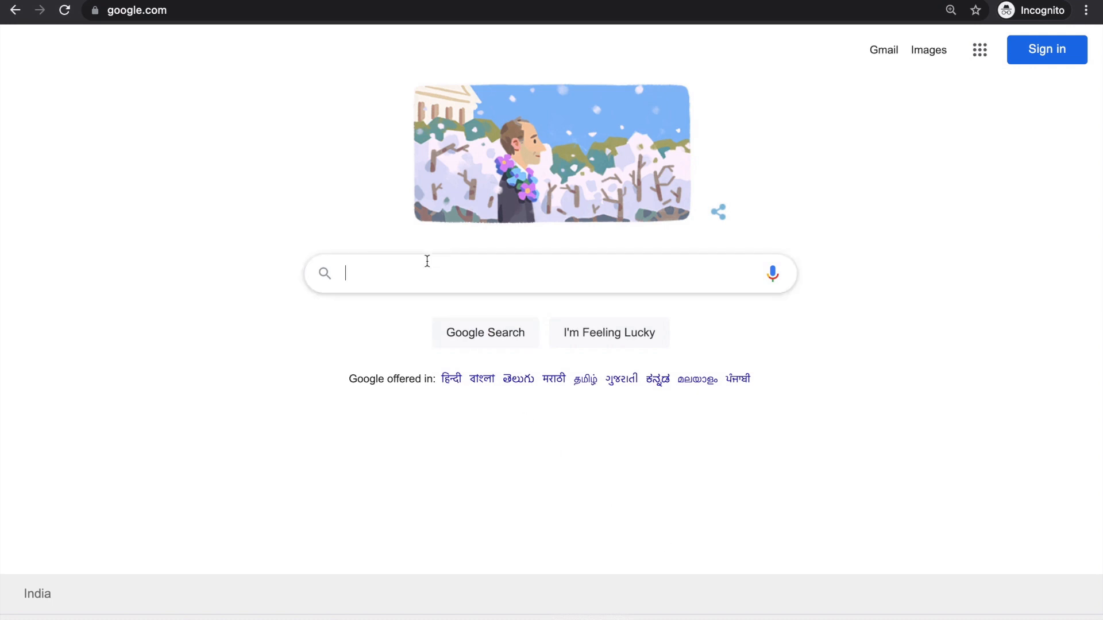
pyautogui.write('amazon publisher services')
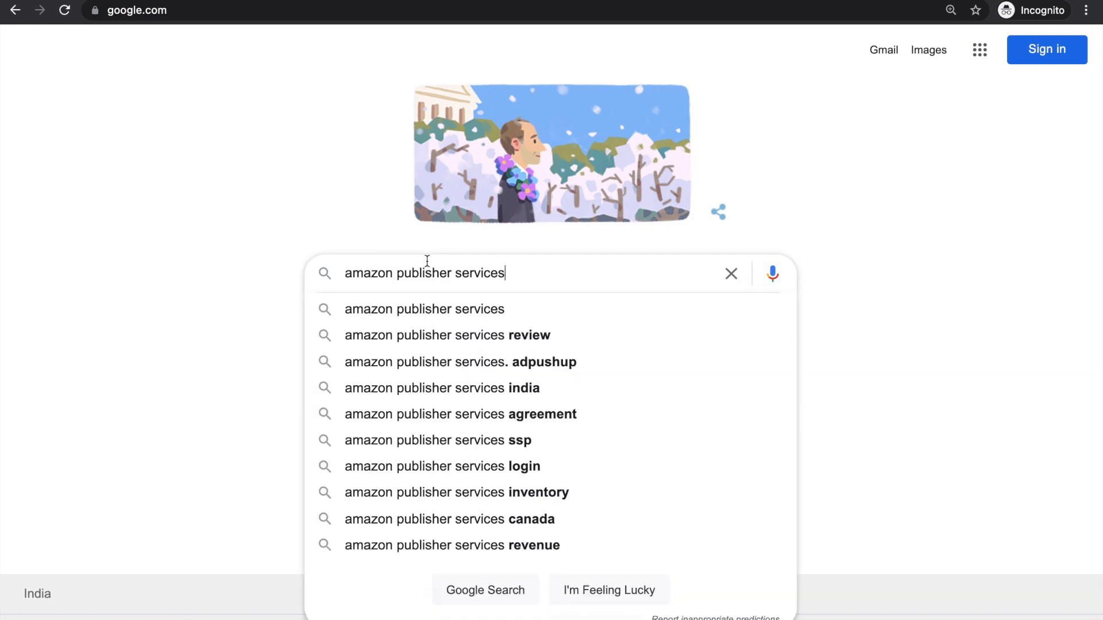
pyautogui.press('Return')
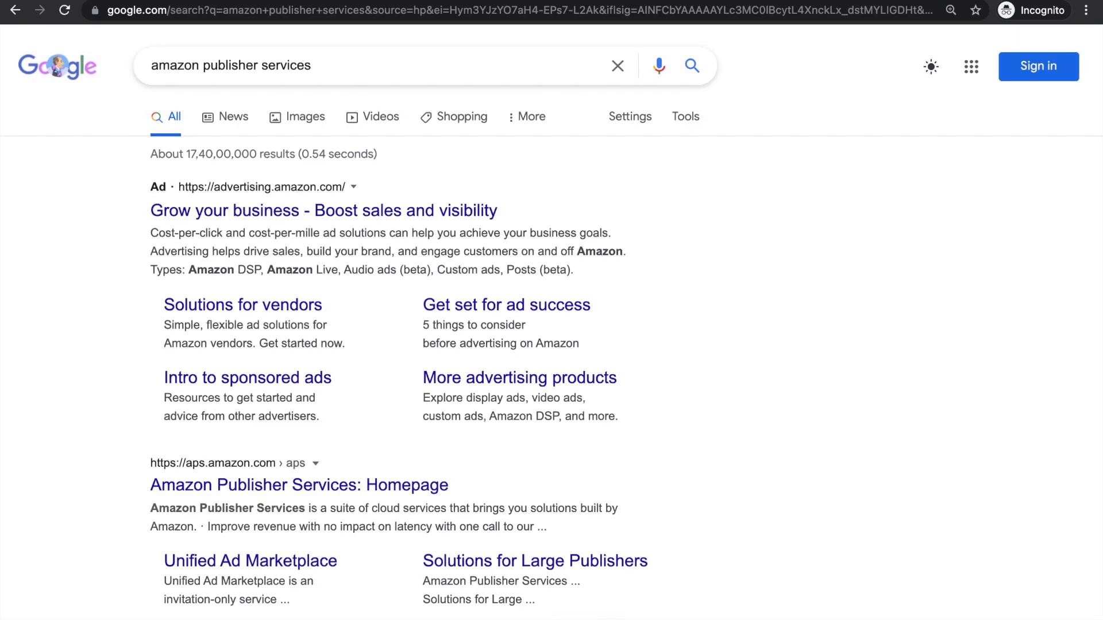
pyautogui.scroll(-5, 323, 378)
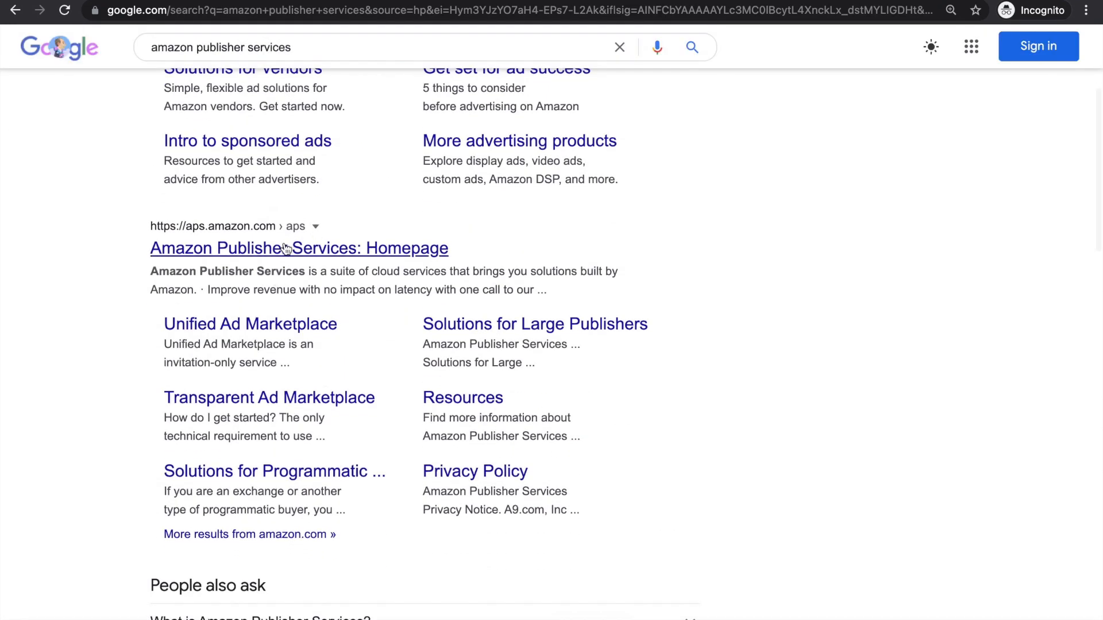
pyautogui.click(274, 331)
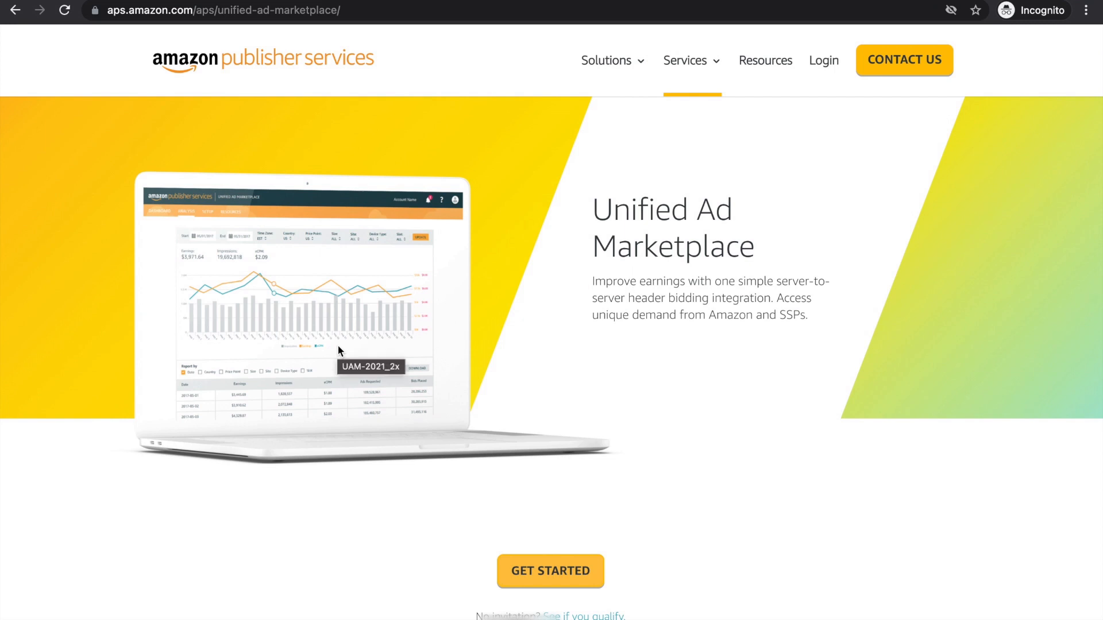
# Open the form to see if you qualify, choose Publisher with type Web, and review the remaining form fields.
pyautogui.scroll(-2, 338, 345)
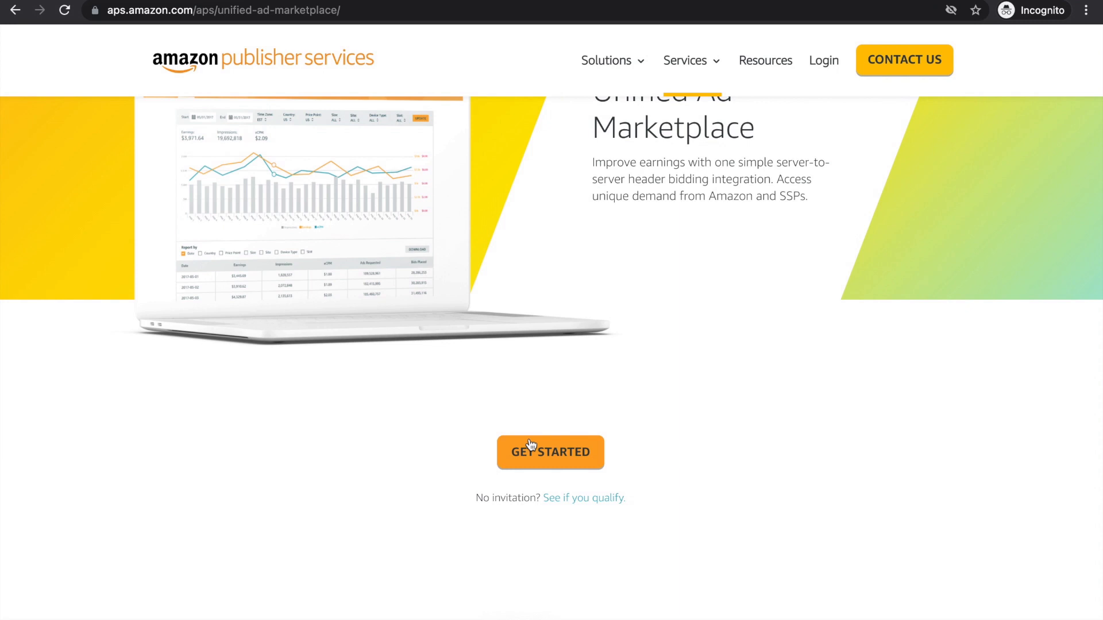
pyautogui.click(569, 507)
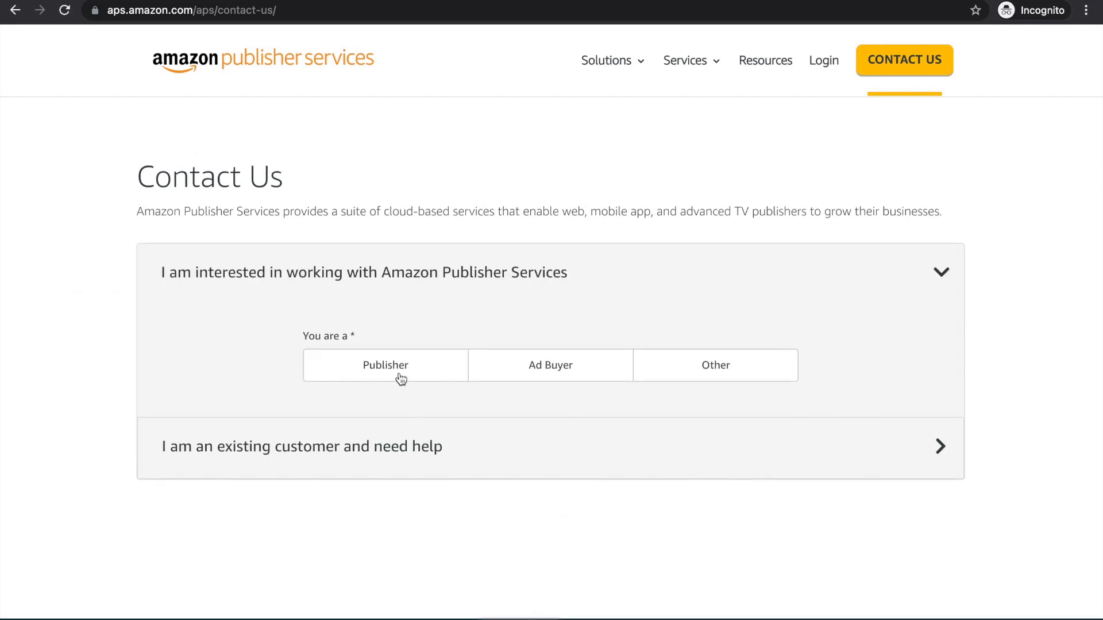
pyautogui.click(399, 371)
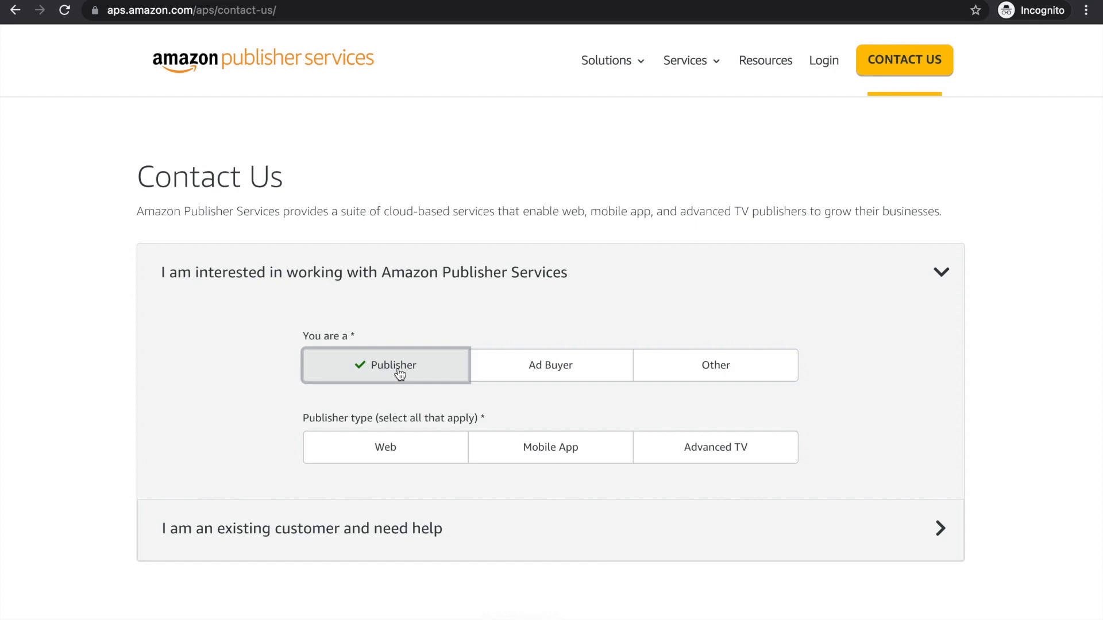
pyautogui.scroll(-5, 399, 374)
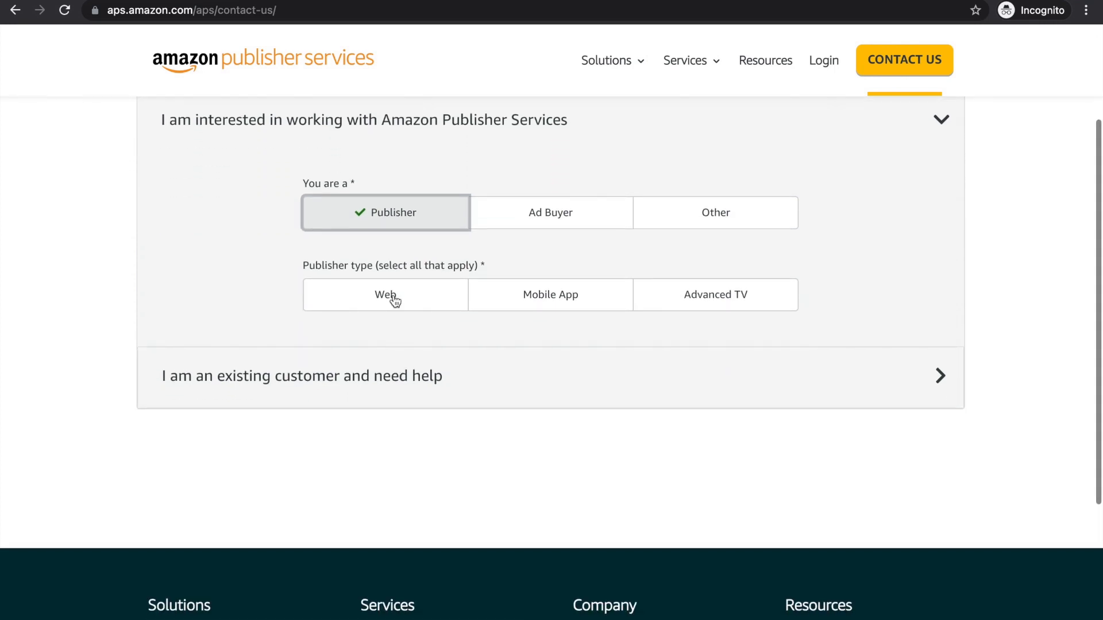
pyautogui.click(394, 299)
pyautogui.scroll(-10, 394, 299)
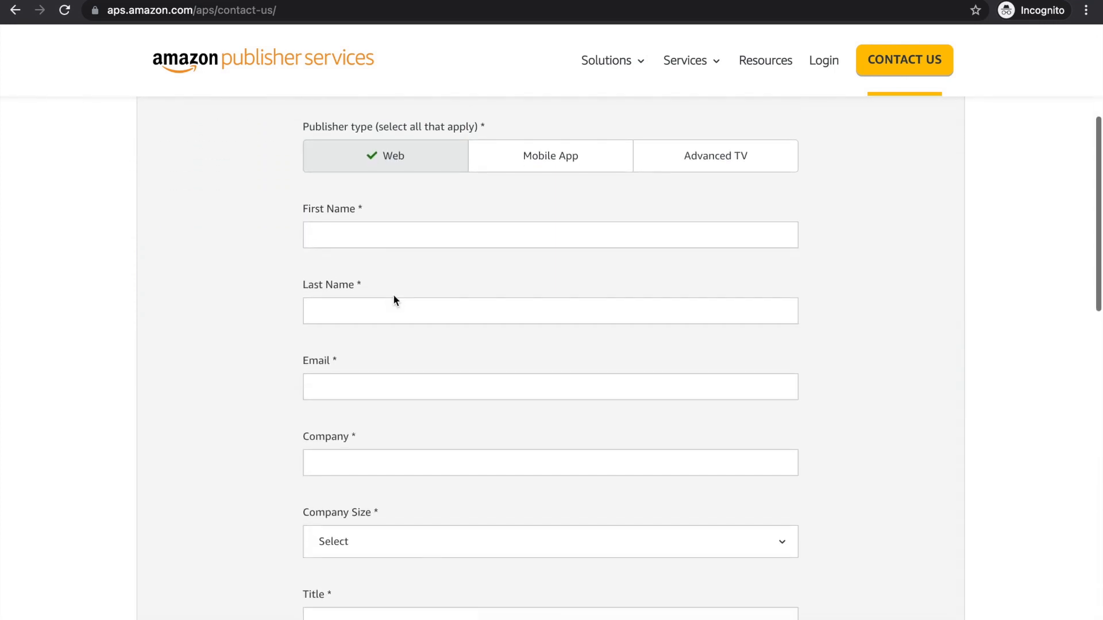
pyautogui.scroll(-9, 394, 296)
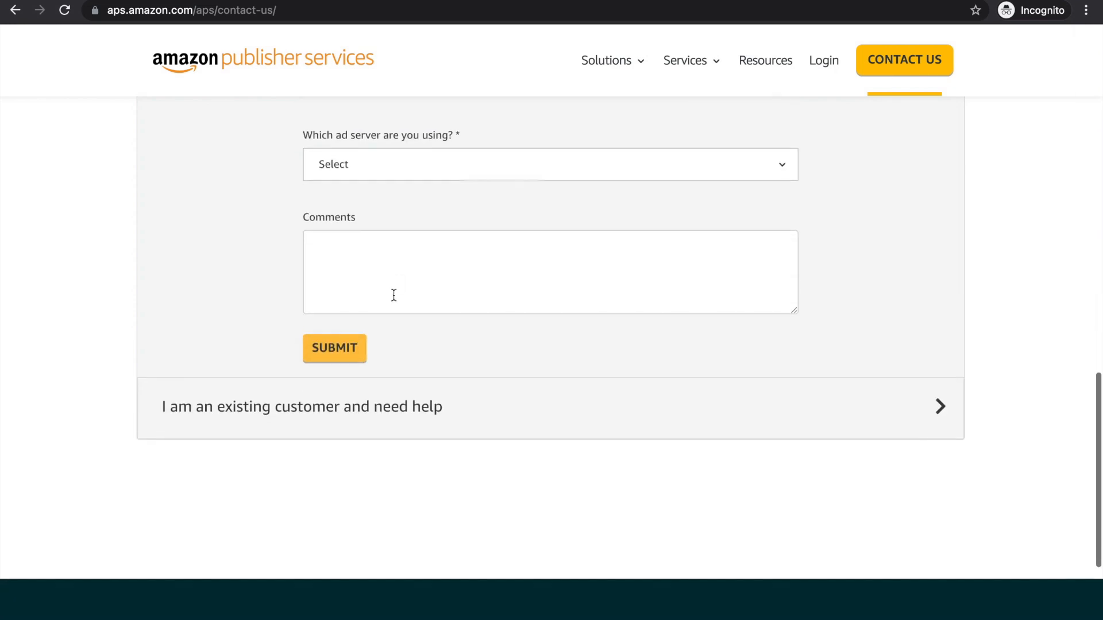
pyautogui.scroll(6, 395, 302)
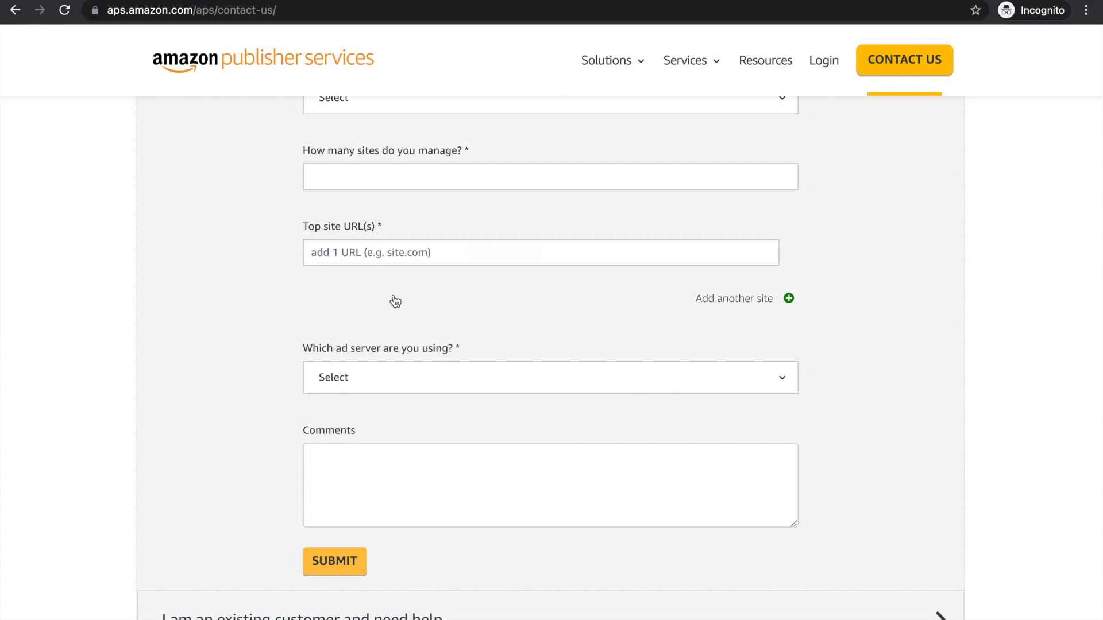
pyautogui.scroll(15, 396, 302)
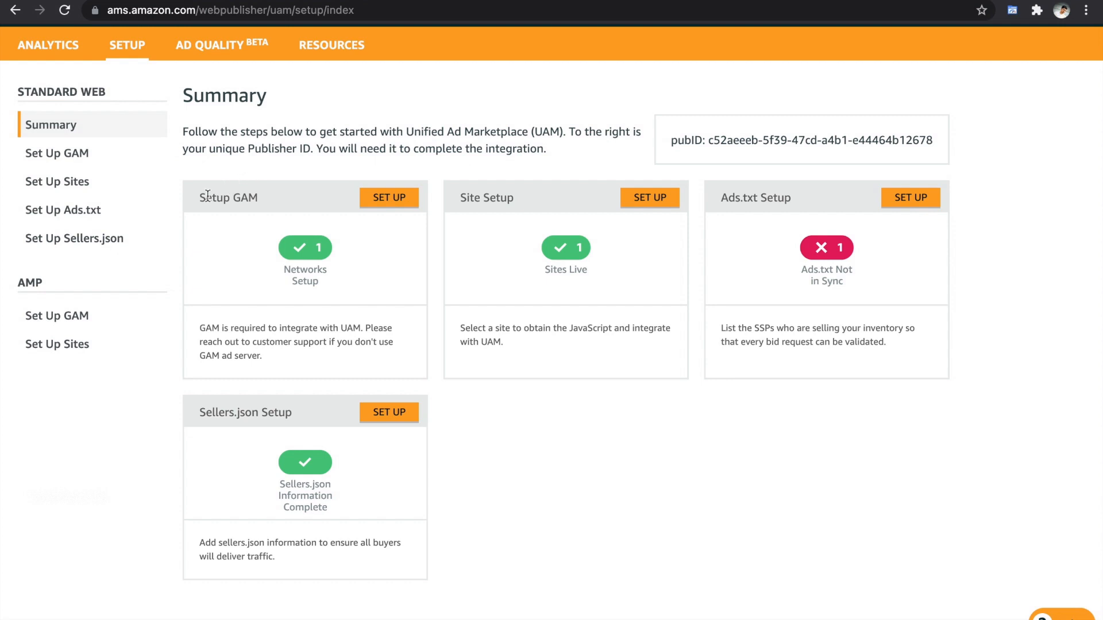
# Open the Sellers.json setup from the Unified Ad Marketplace setup summary to review the seller type options.
pyautogui.doubleClick(247, 198)
pyautogui.click(685, 565)
pyautogui.scroll(1, 685, 565)
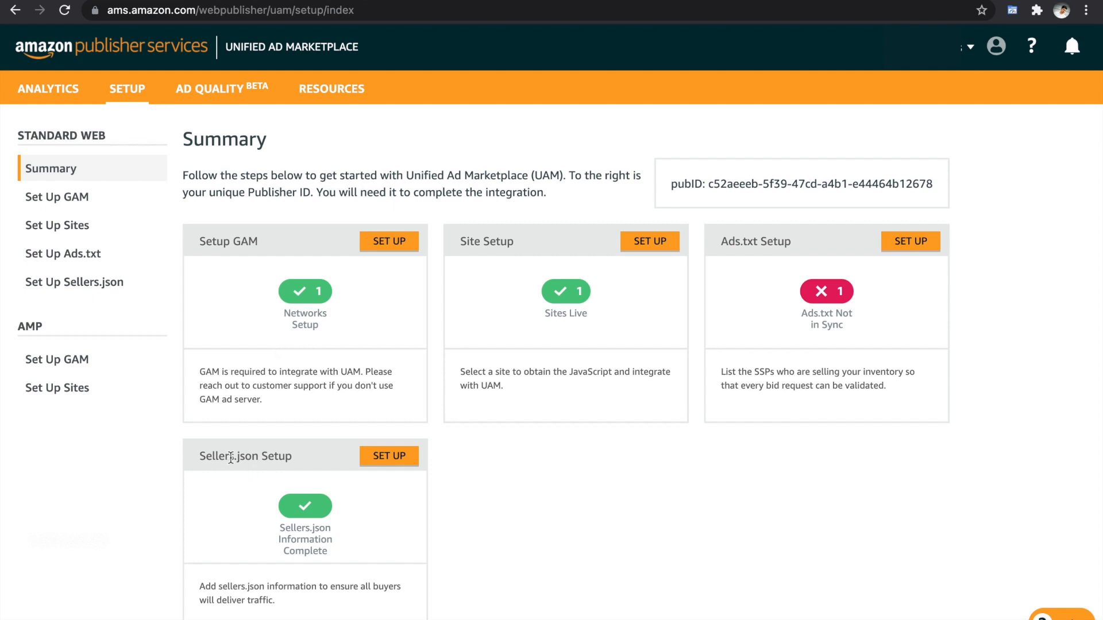
pyautogui.click(380, 459)
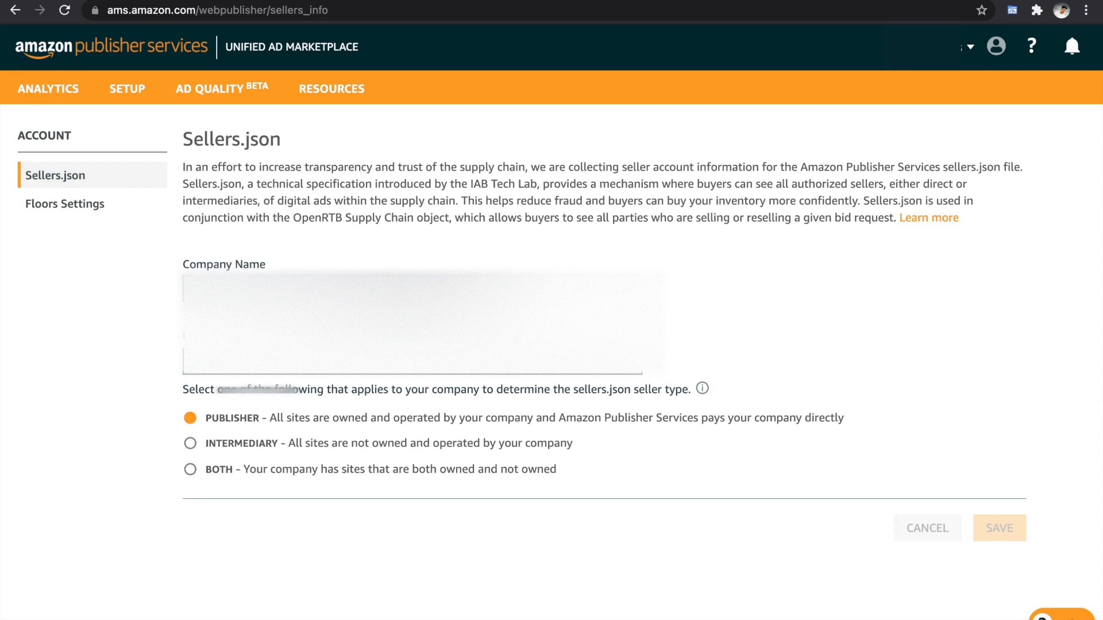
# Return to the setup summary and open the Add JavaScript resources for the approved site in the site list.
pyautogui.click(109, 91)
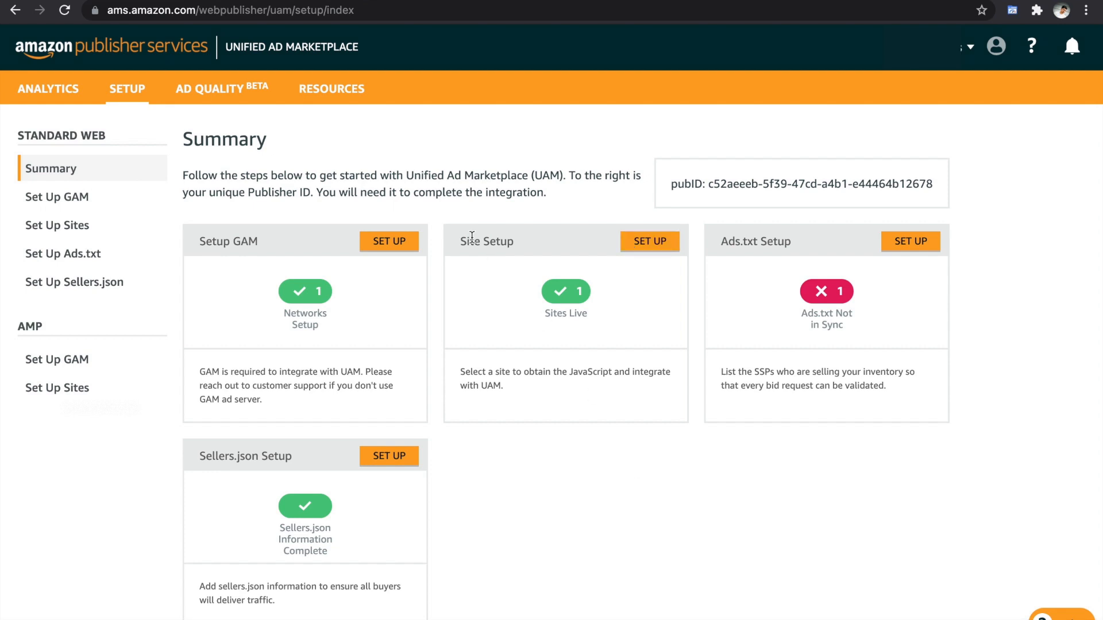
pyautogui.click(656, 243)
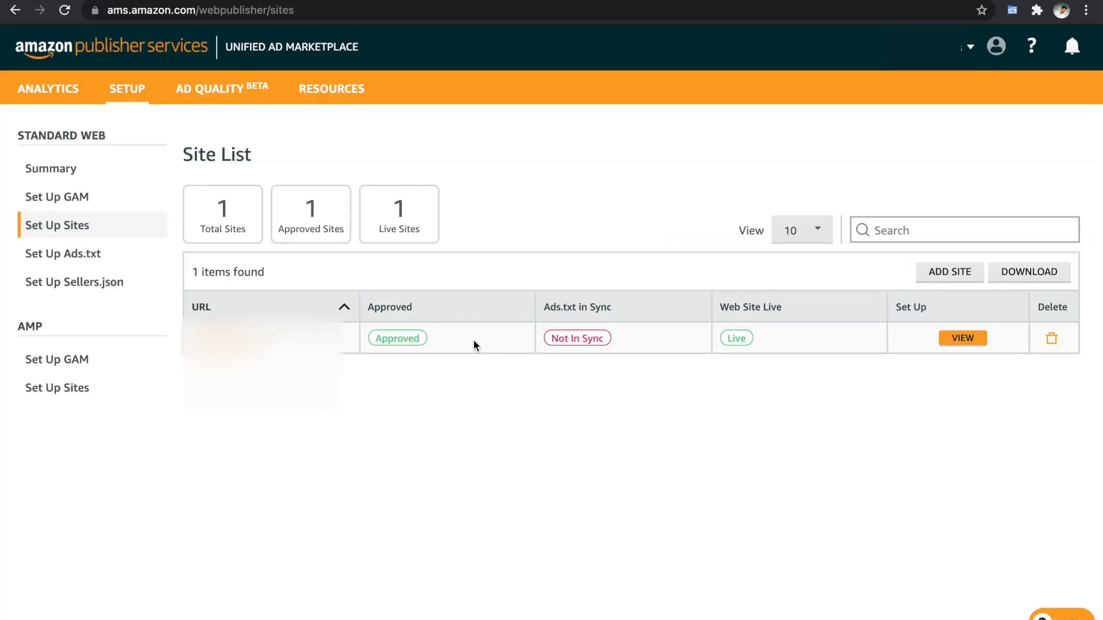
pyautogui.click(954, 341)
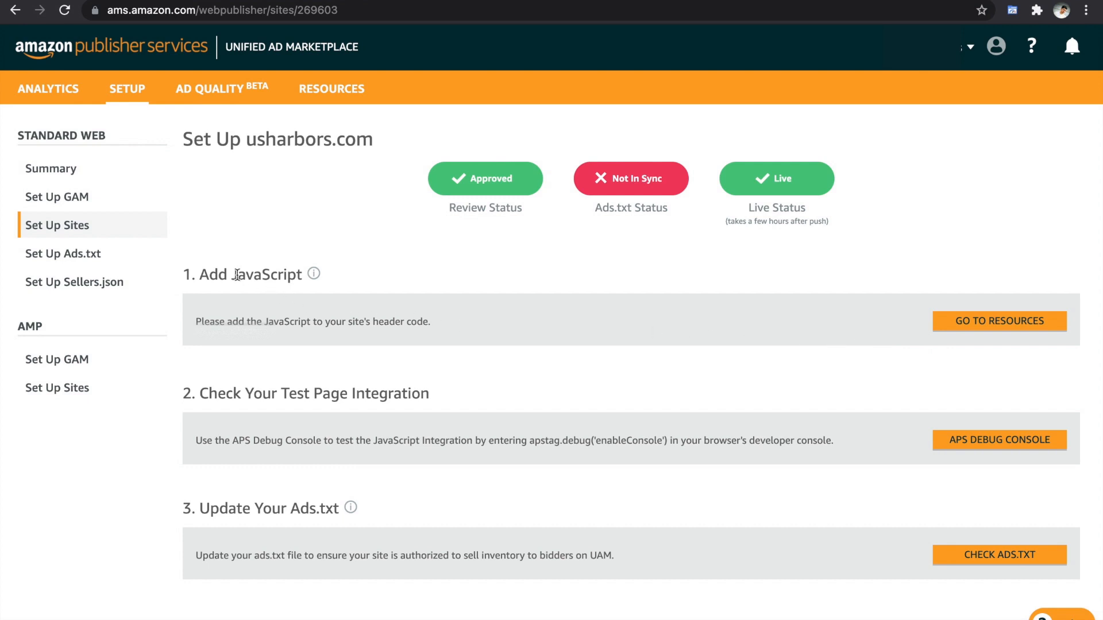
pyautogui.click(978, 327)
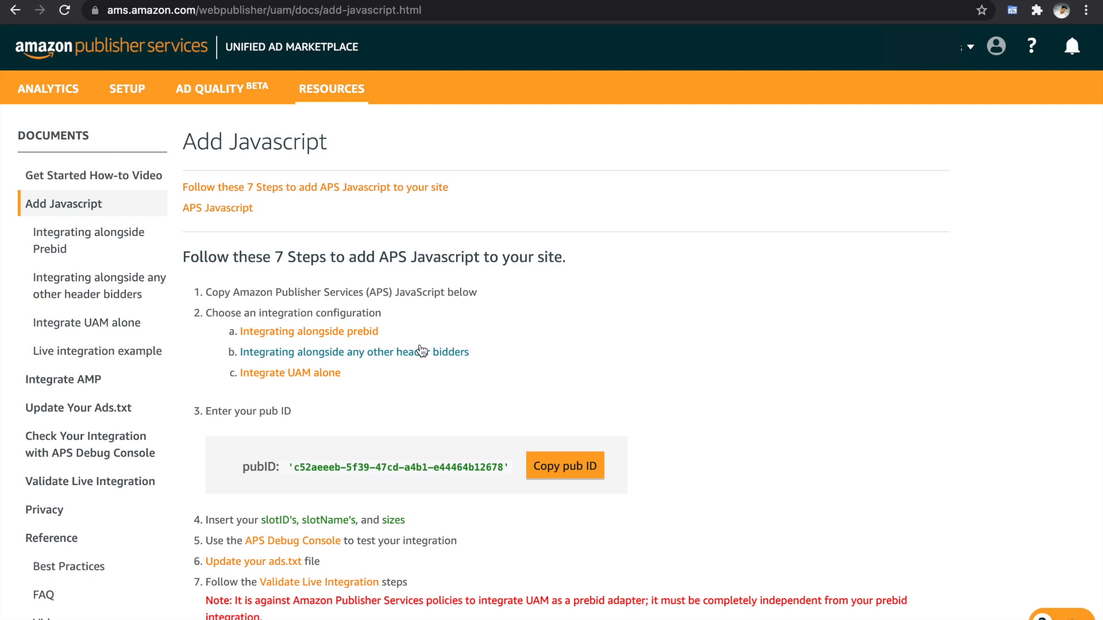
# Copy the publisher ID from the Add Javascript instructions.
pyautogui.scroll(-3, 422, 351)
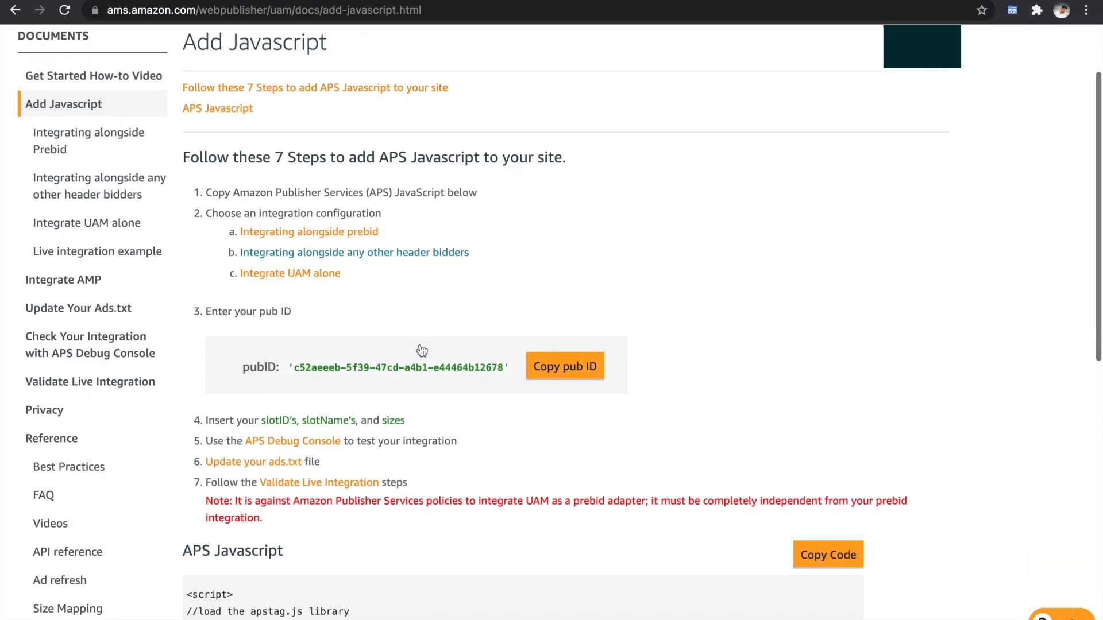
pyautogui.moveTo(298, 295); pyautogui.dragTo(483, 294)
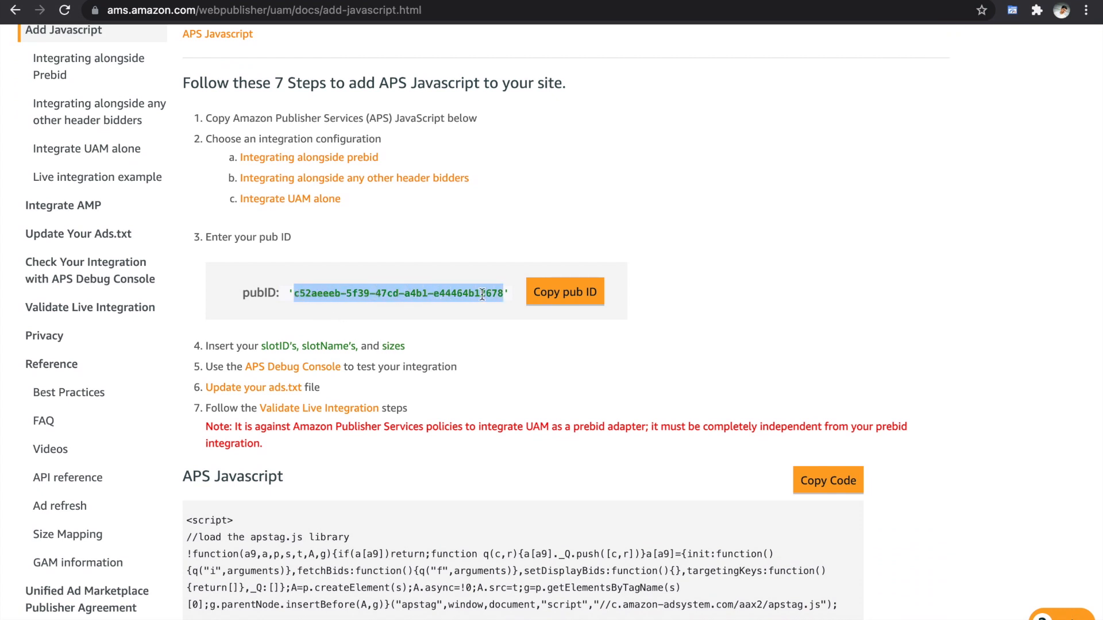
pyautogui.click(556, 293)
# Switch to Visual Studio Code, create a new file and save it as temp.js in the public folder.
pyautogui.press('super+Tab')
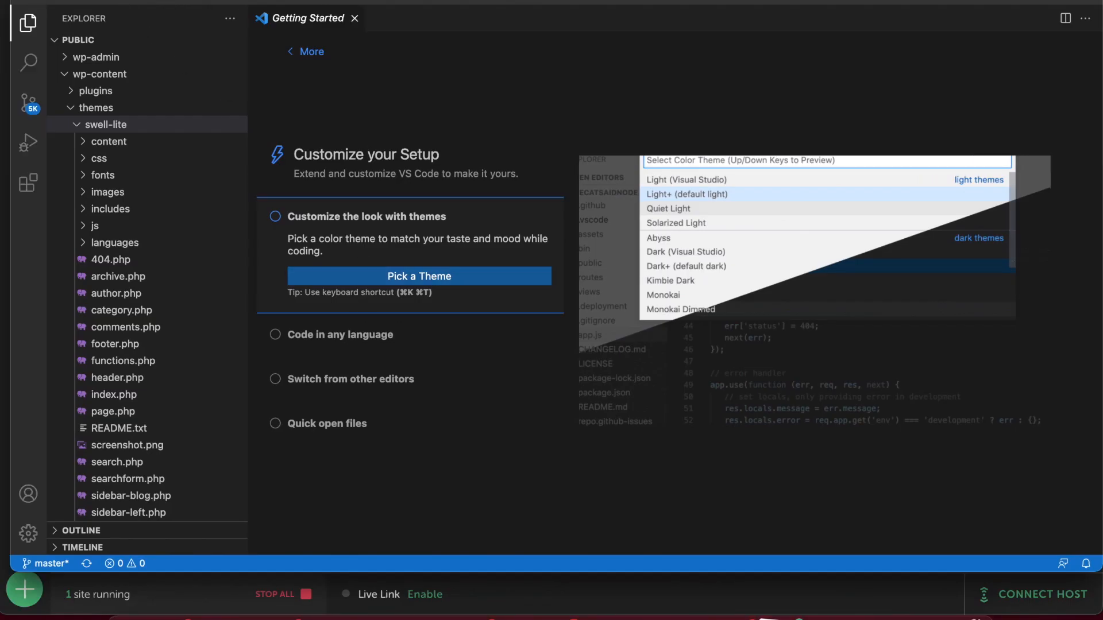
pyautogui.click(90, 1)
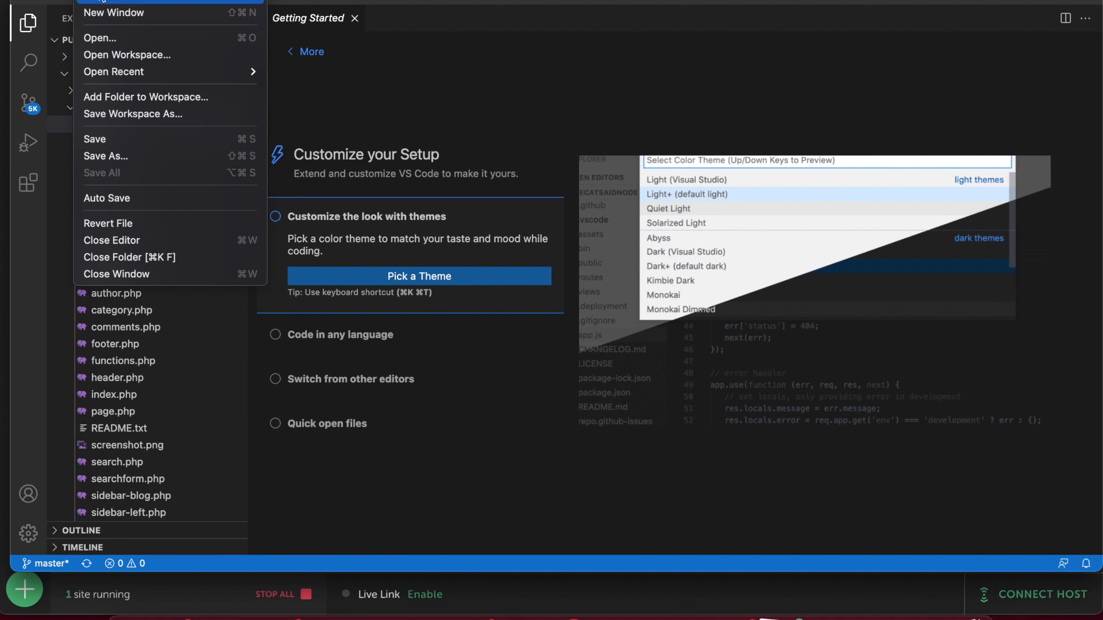
pyautogui.click(115, 2)
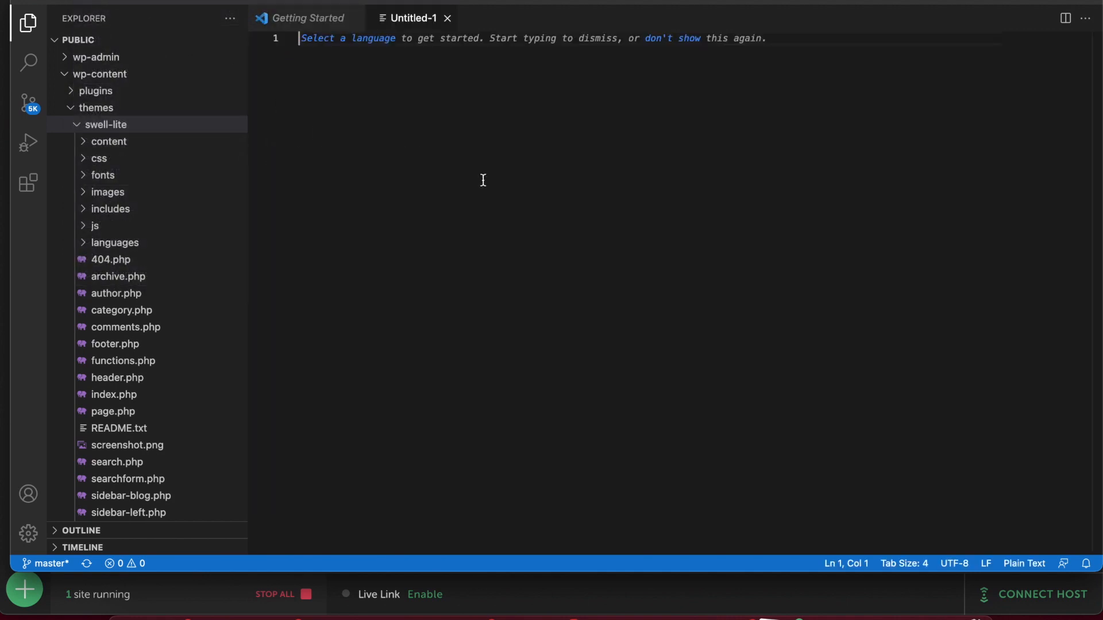
pyautogui.click(89, 1)
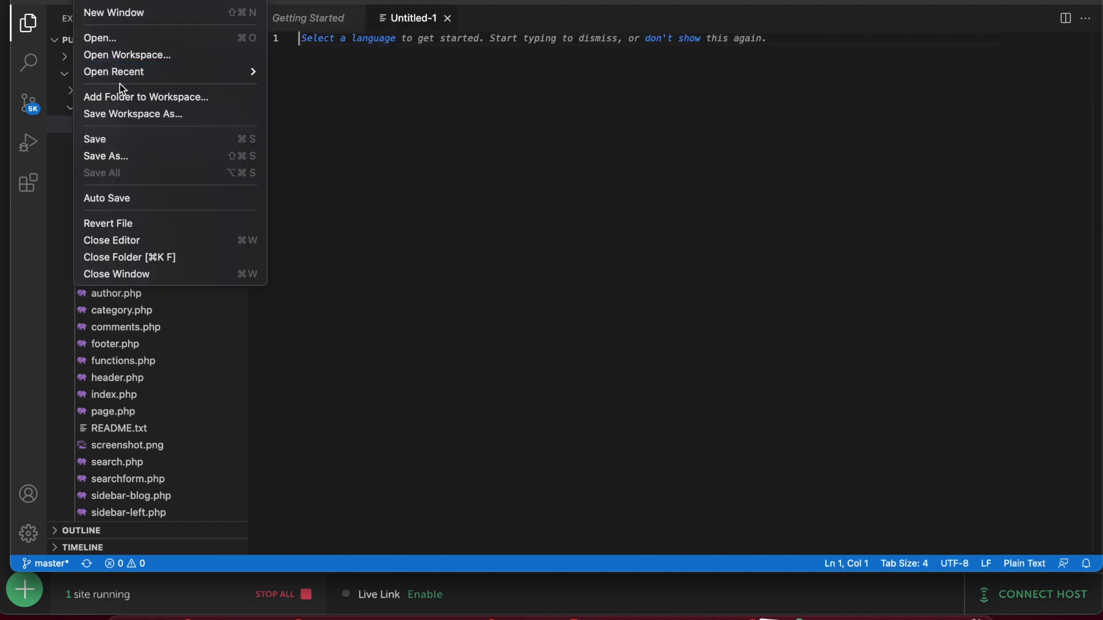
pyautogui.click(122, 150)
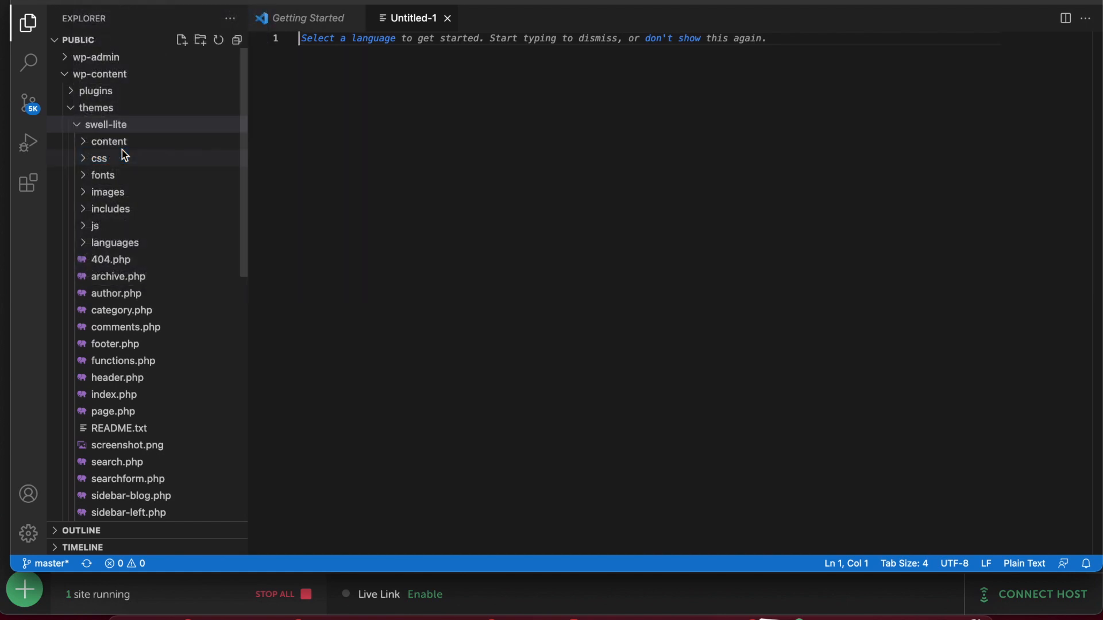
pyautogui.write('te')
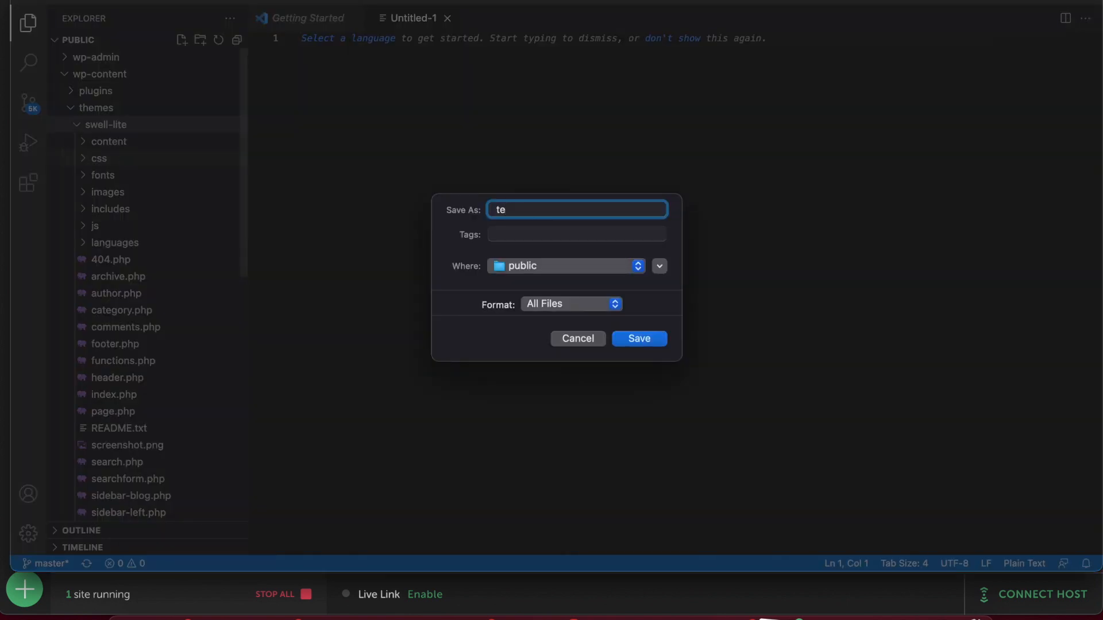
pyautogui.write('mp.js')
pyautogui.press('Return')
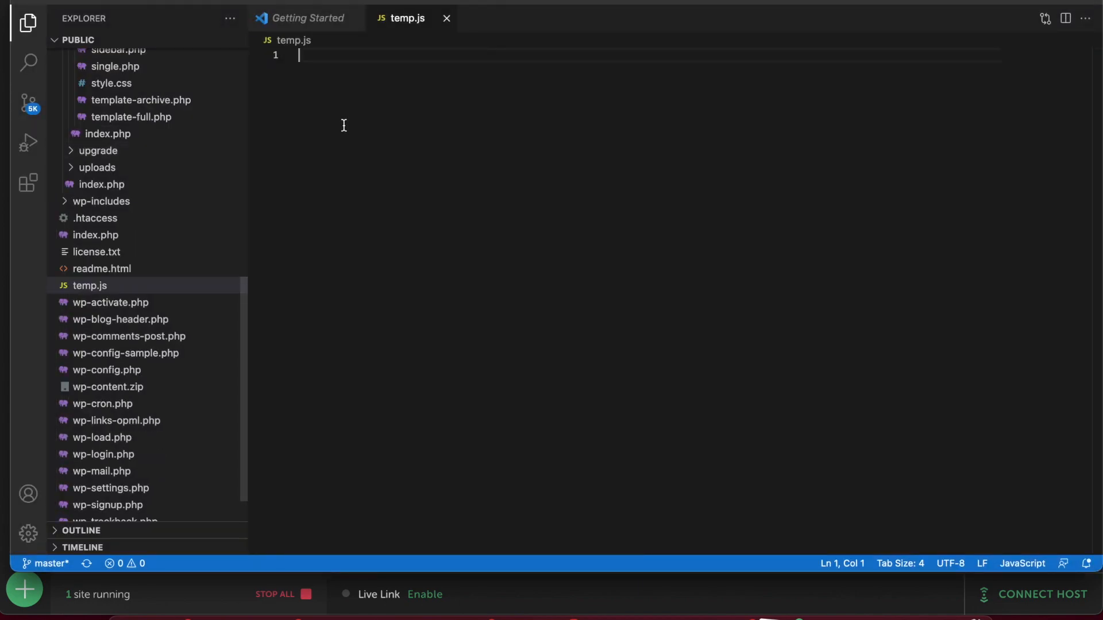
# Try to paste the copied publisher ID into temp.js and clear the inserted text.
pyautogui.write('3')
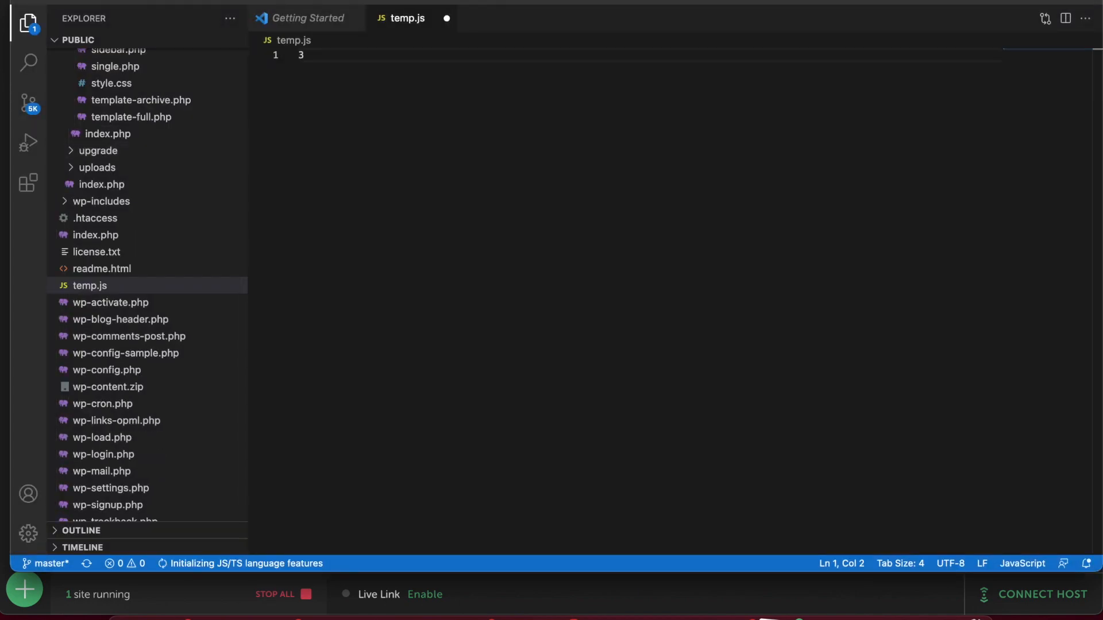
pyautogui.press('BackSpace')
pyautogui.write('3')
pyautogui.press('BackSpace')
# Copy the publisher ID text from the Add Javascript page in Chrome and paste it into temp.js in Visual Studio Code.
pyautogui.press('super+Tab')
pyautogui.click(546, 298)
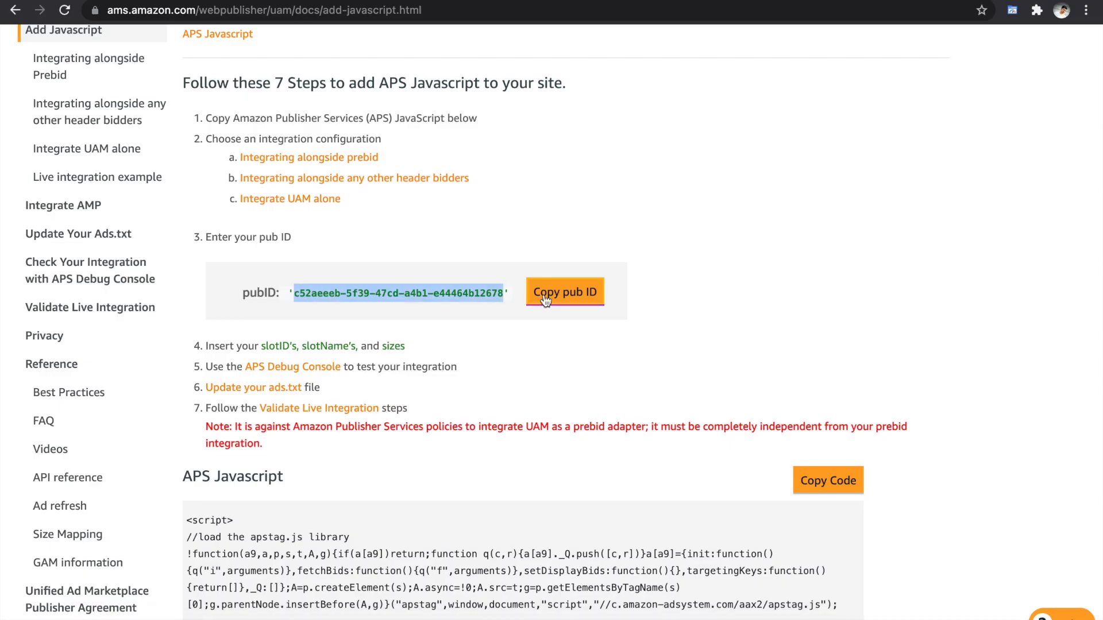
pyautogui.click(449, 293)
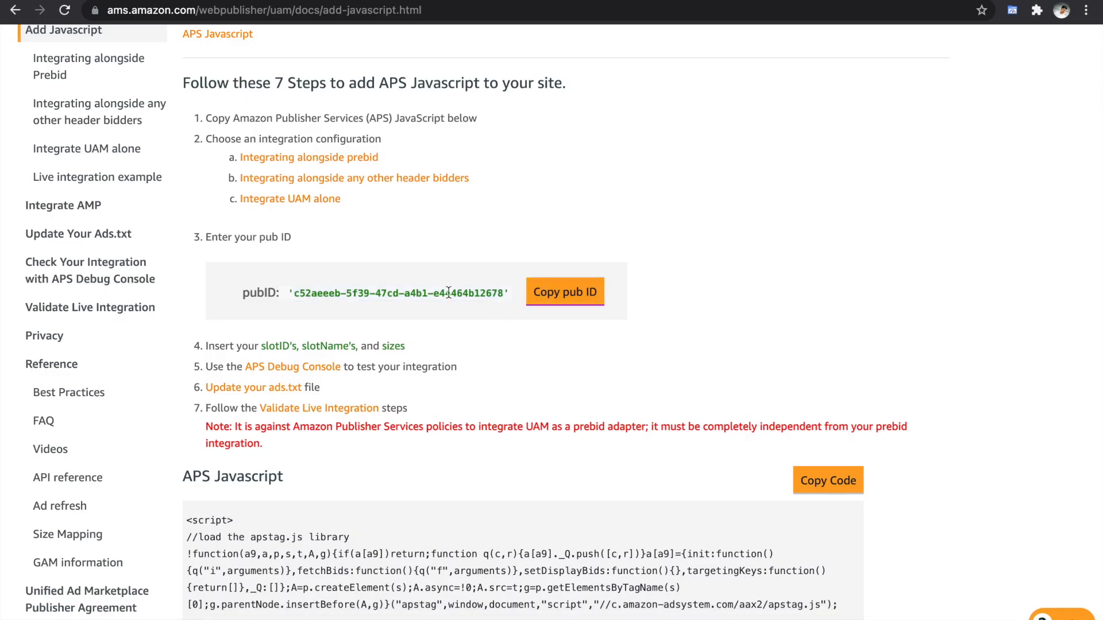
pyautogui.moveTo(504, 293); pyautogui.dragTo(311, 289)
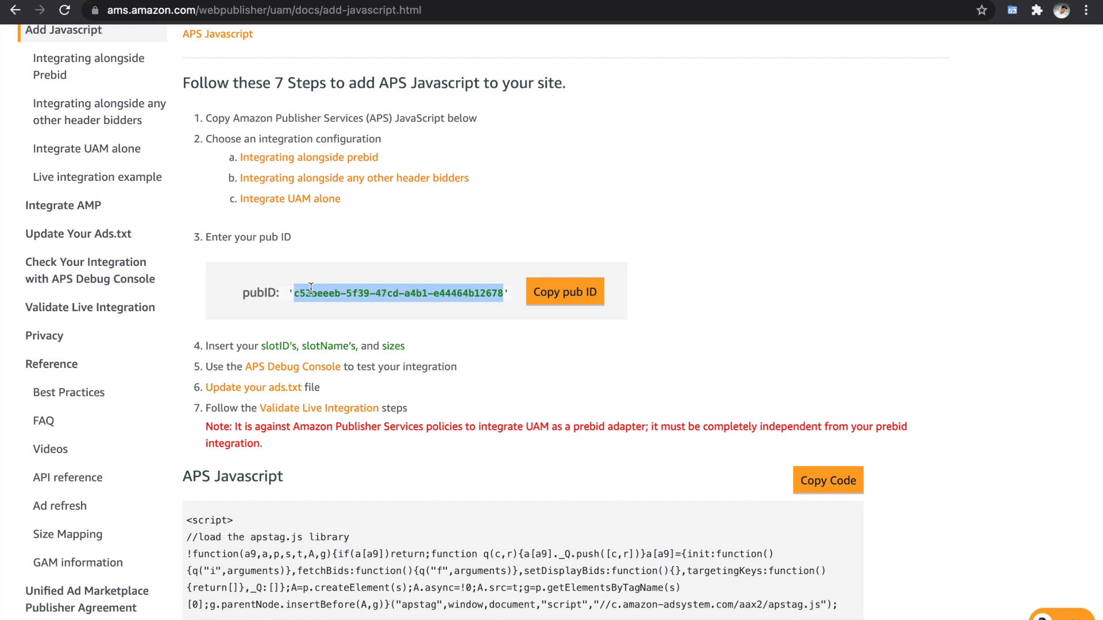
pyautogui.rightClick(311, 289)
pyautogui.click(338, 319)
pyautogui.press('super+Tab')
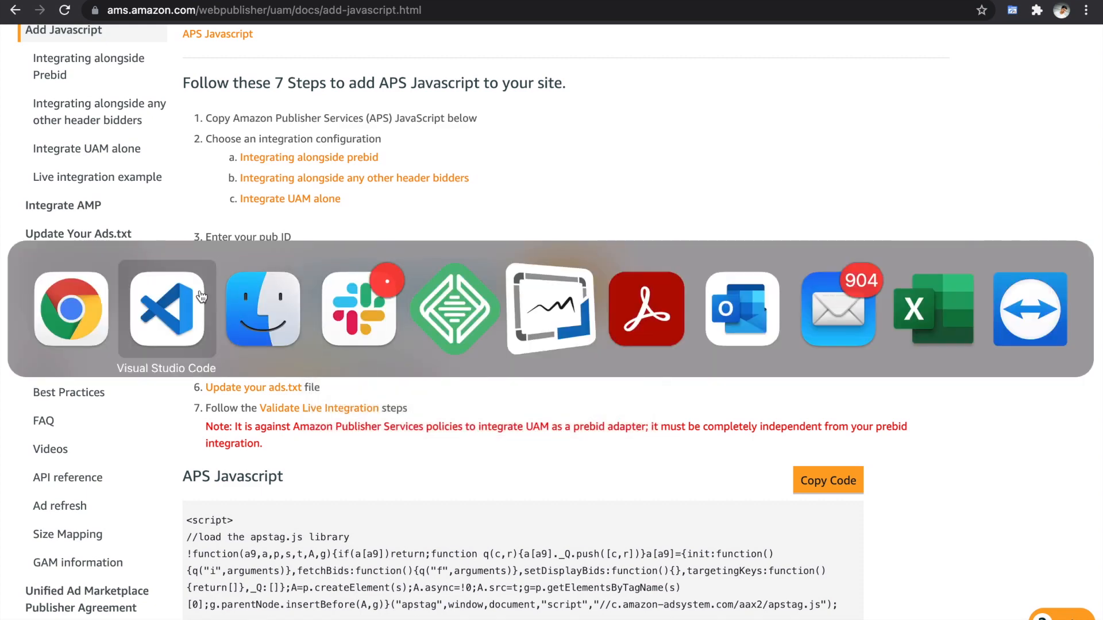
pyautogui.click(208, 295)
pyautogui.press('super+v')
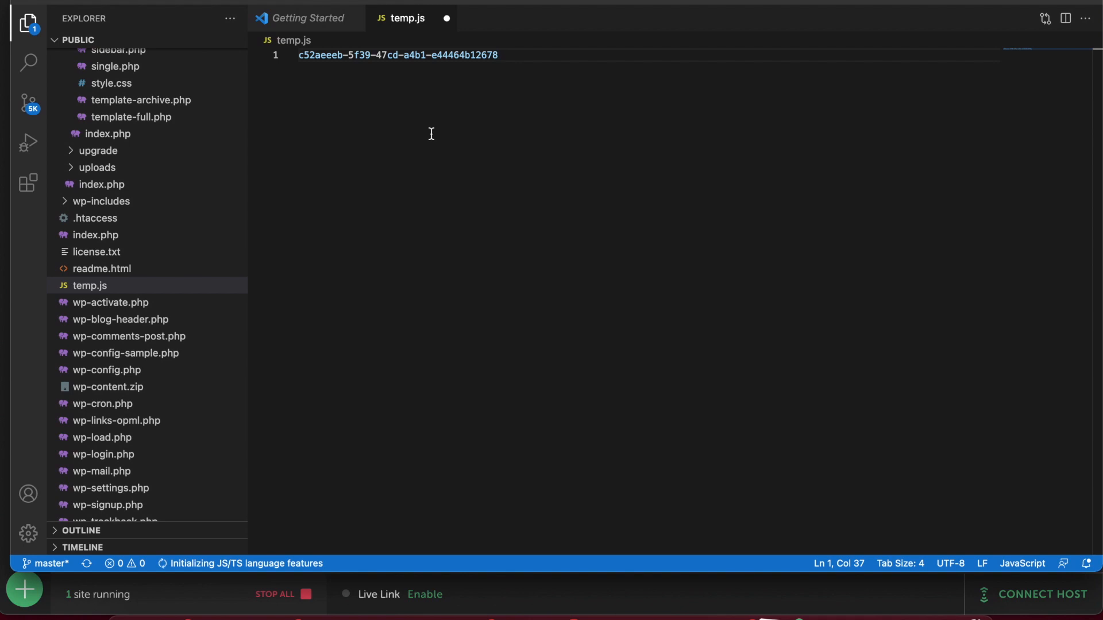
# Add nine blank lines below the publisher ID in temp.js.
pyautogui.press('Return')
pyautogui.press('Return')
pyautogui.press('Return')
pyautogui.press('Return')
pyautogui.press('Return')
pyautogui.press('Return')
pyautogui.press('Return')
pyautogui.press('Return')
pyautogui.press('Return')
# Switch to Chrome and copy the entire APS Javascript code block, from the opening script tag to the closing one.
pyautogui.press('super+Tab')
pyautogui.scroll(-2, 294, 388)
pyautogui.scroll(-2, 295, 392)
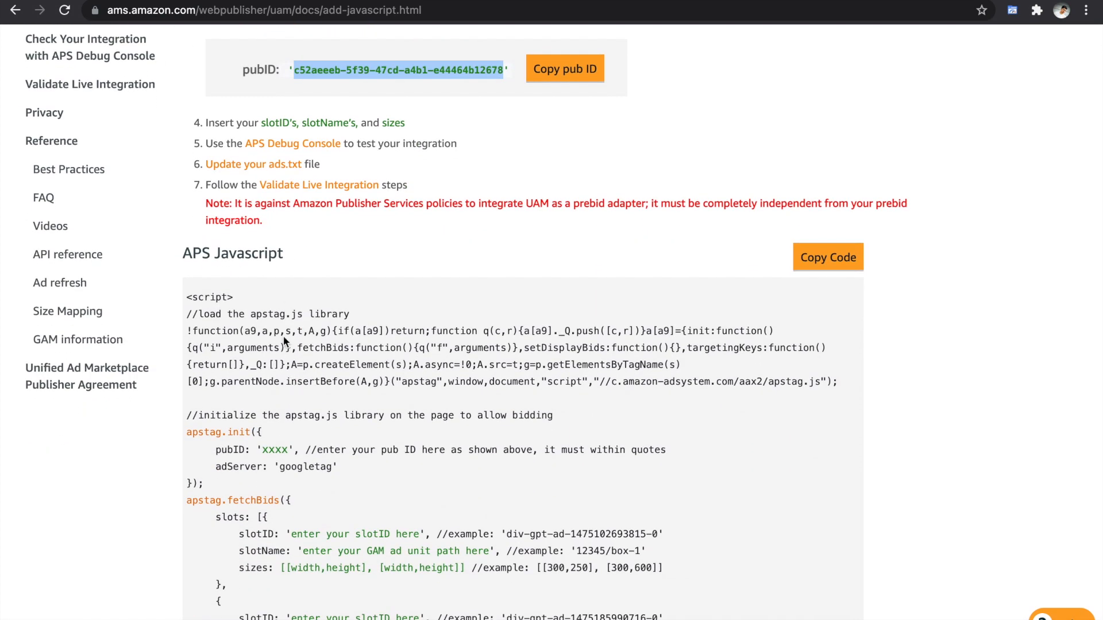
pyautogui.scroll(-2, 284, 346)
pyautogui.doubleClick(203, 190)
pyautogui.moveTo(203, 189); pyautogui.dragTo(329, 504)
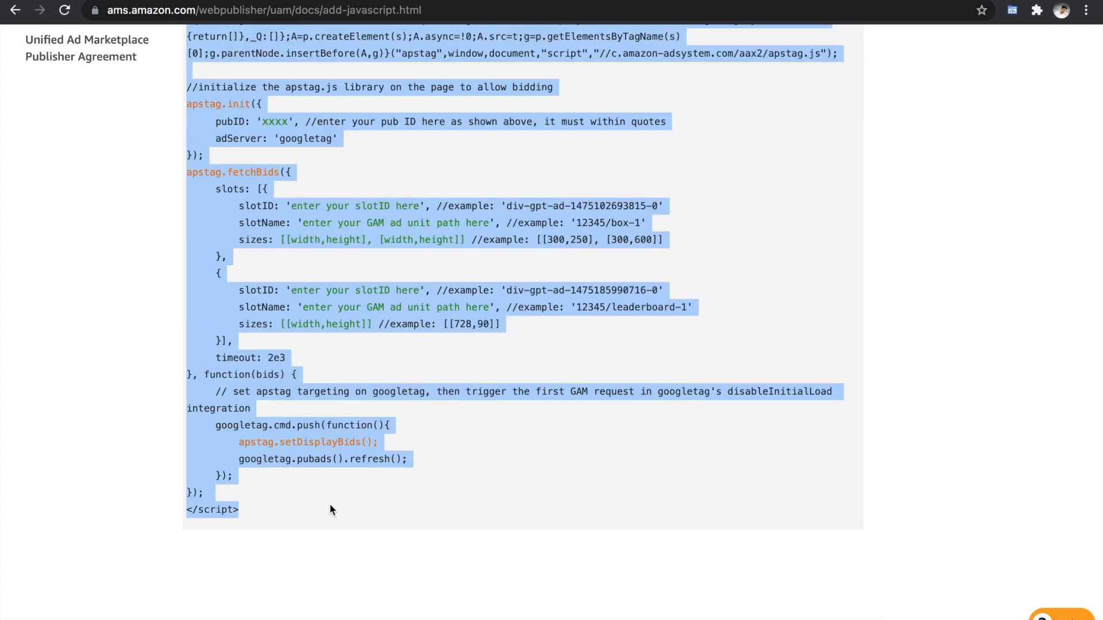
pyautogui.scroll(3, 288, 517)
pyautogui.rightClick(282, 200)
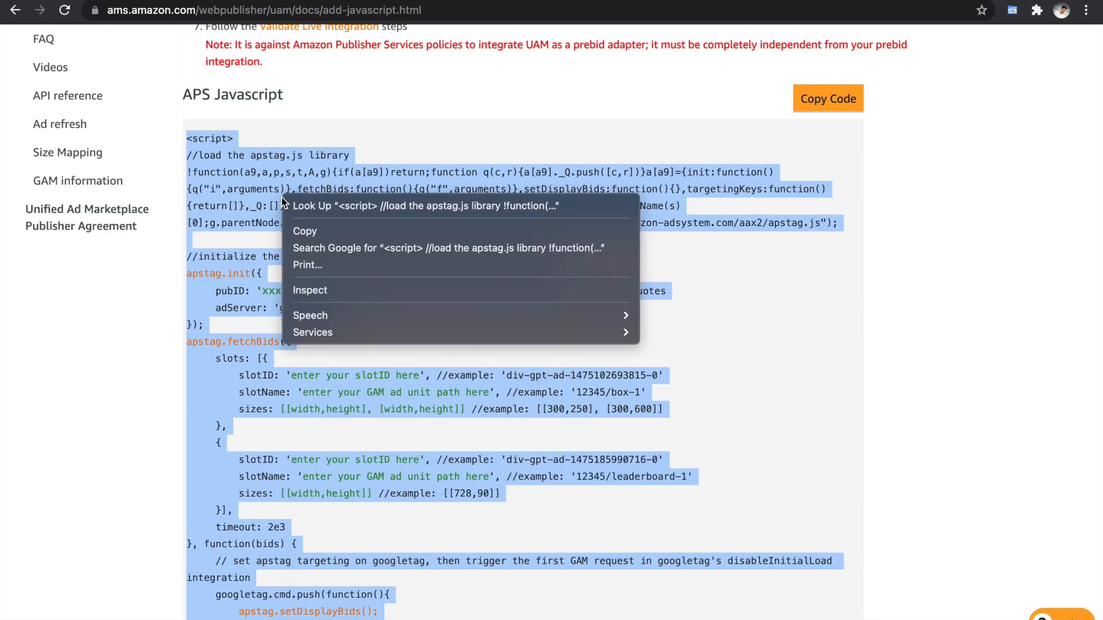
pyautogui.click(311, 232)
pyautogui.rightClick(312, 232)
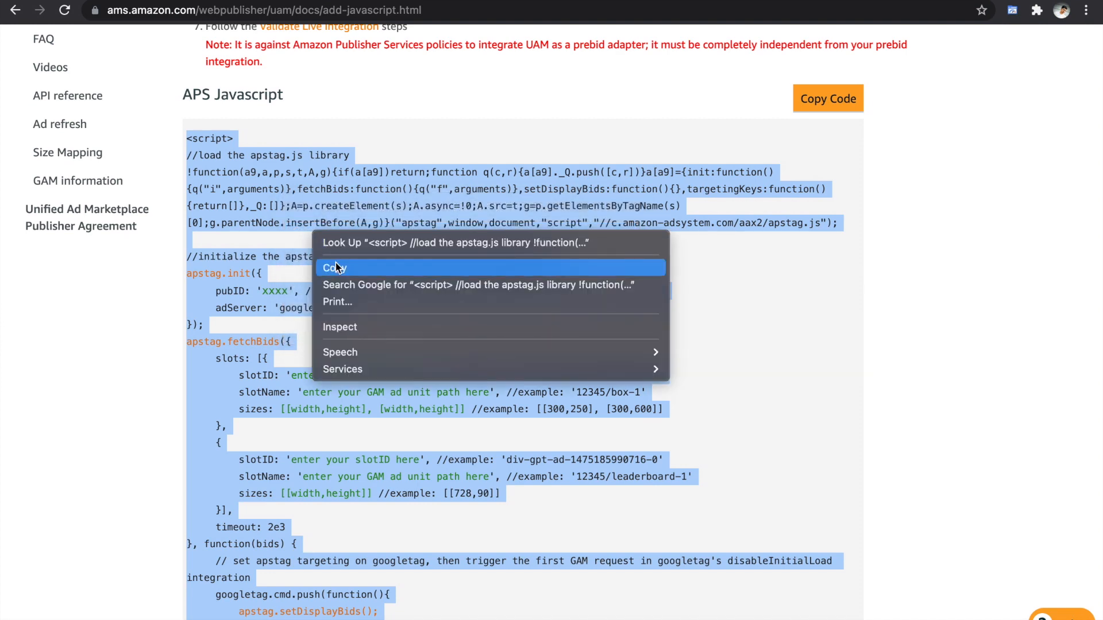
pyautogui.click(336, 264)
pyautogui.rightClick(336, 267)
pyautogui.click(363, 297)
# Switch to Visual Studio Code and paste the APS Javascript code below the publisher ID in temp.js.
pyautogui.press('super+Tab')
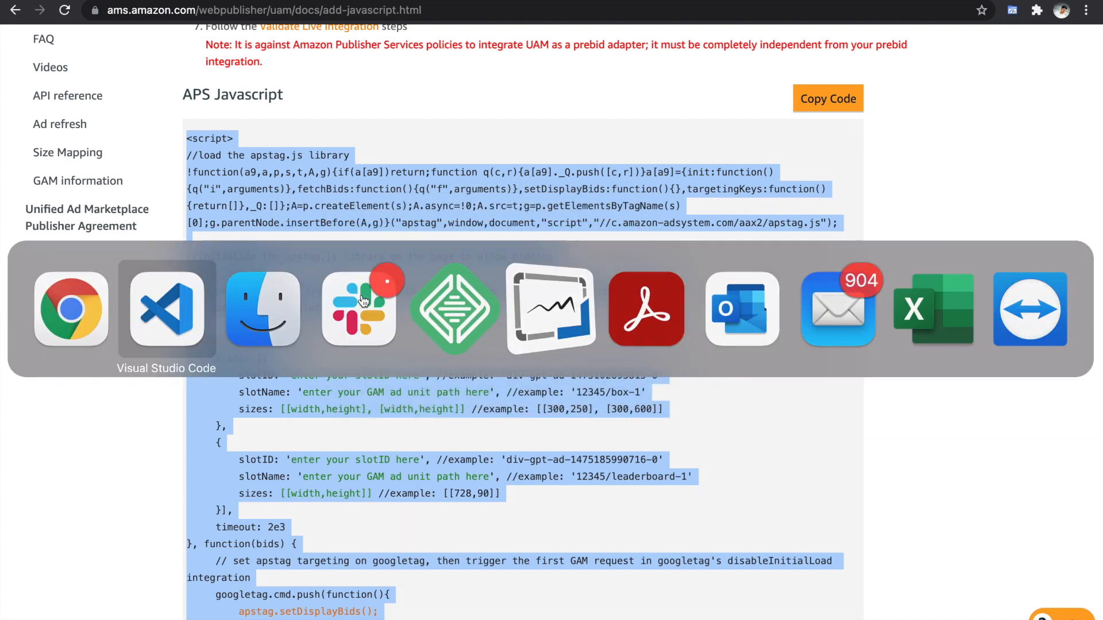
pyautogui.click(366, 147)
pyautogui.press('super+v')
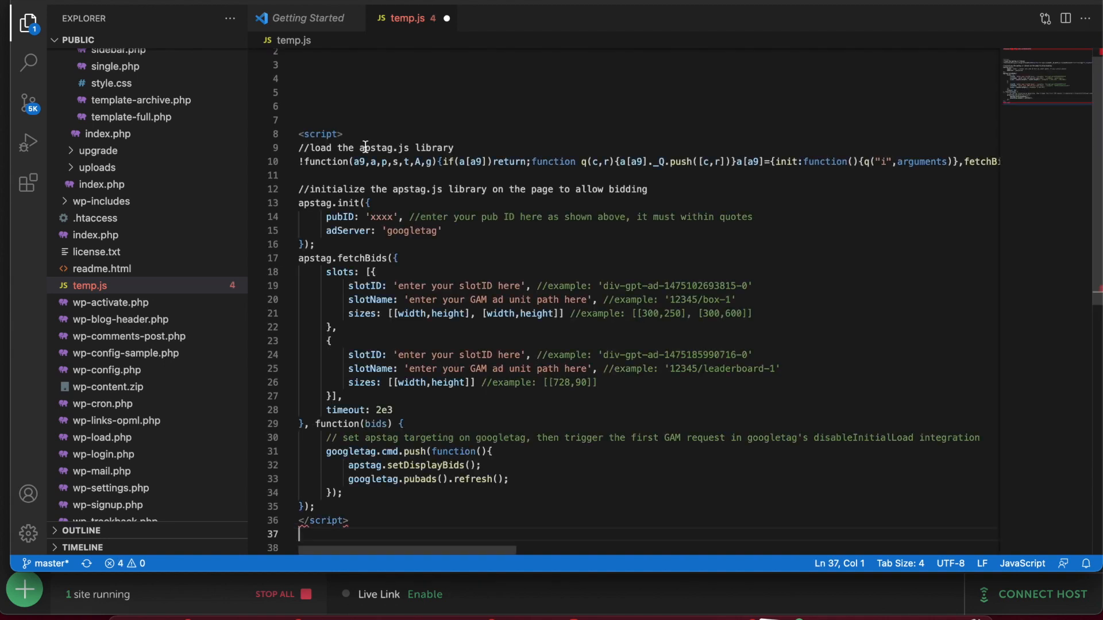
# Move the publisher ID from line 1 into the pubID value of apstag.init, replacing the xxxx placeholder.
pyautogui.scroll(1, 365, 147)
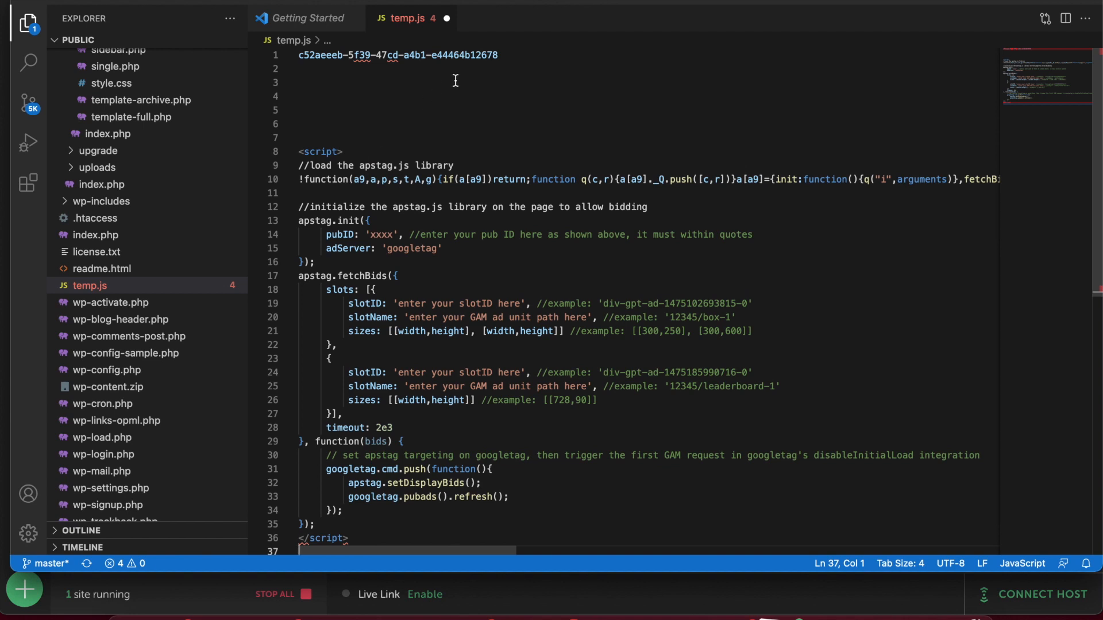
pyautogui.moveTo(509, 55); pyautogui.dragTo(333, 49)
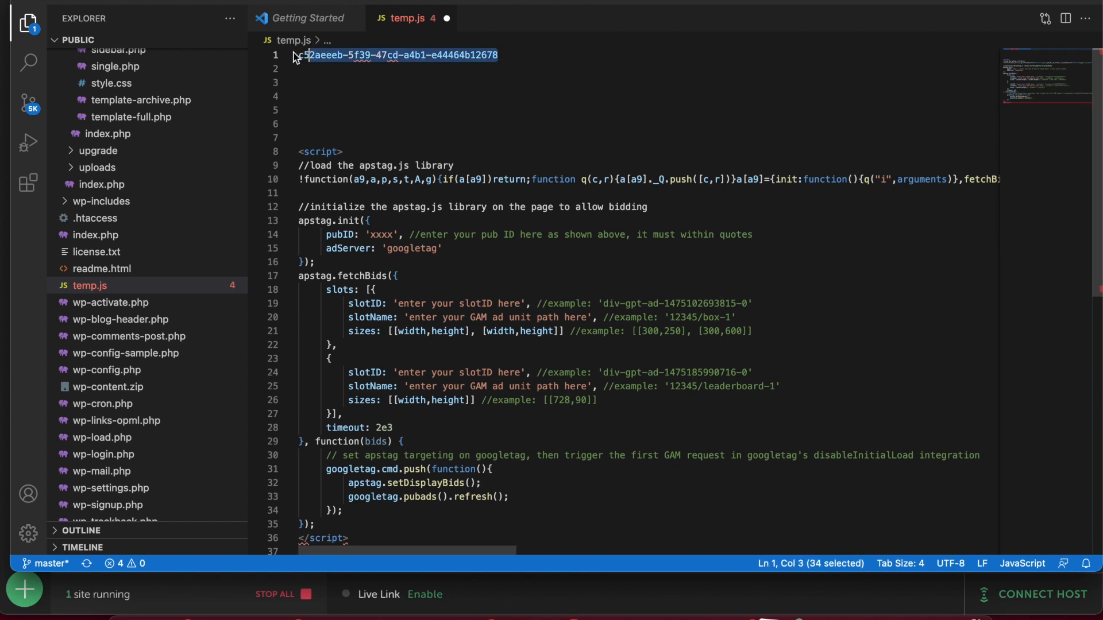
pyautogui.press('BackSpace')
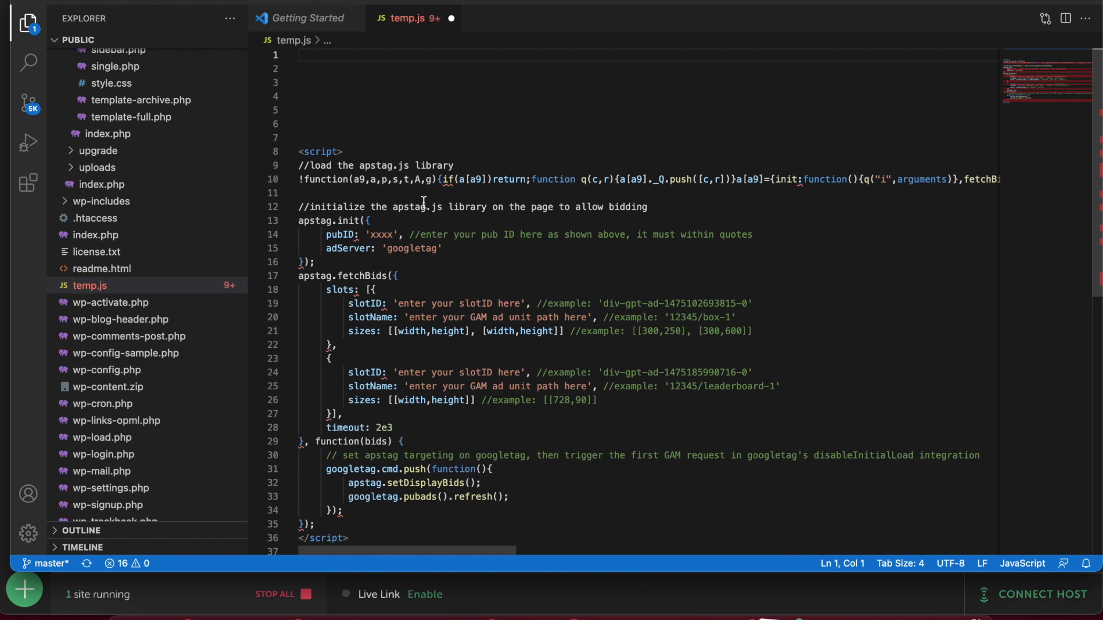
pyautogui.doubleClick(379, 233)
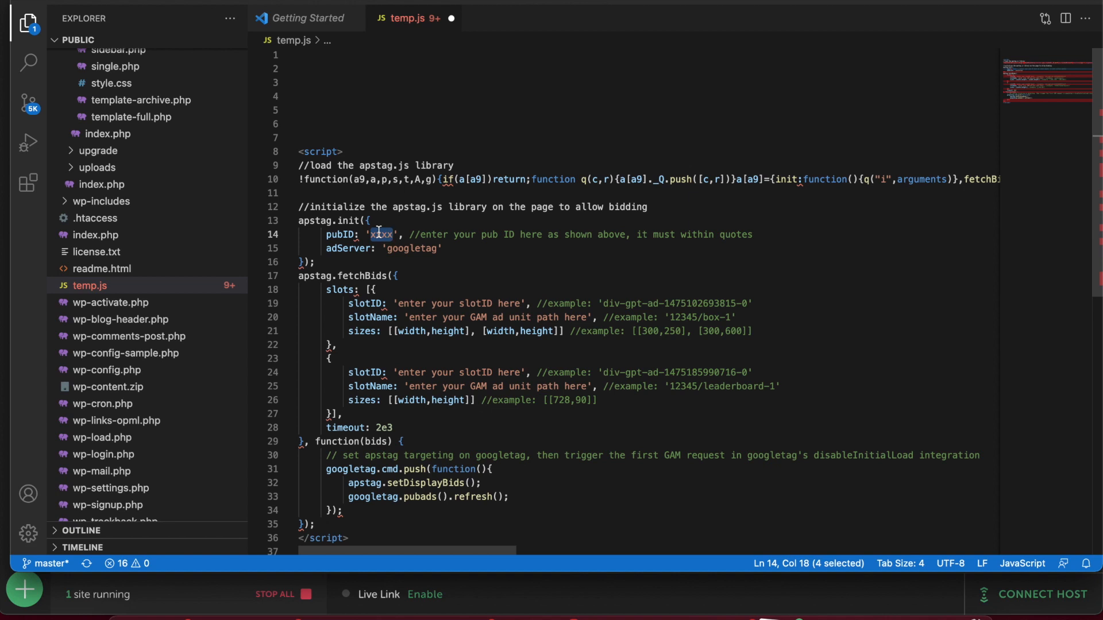
pyautogui.press('super+v')
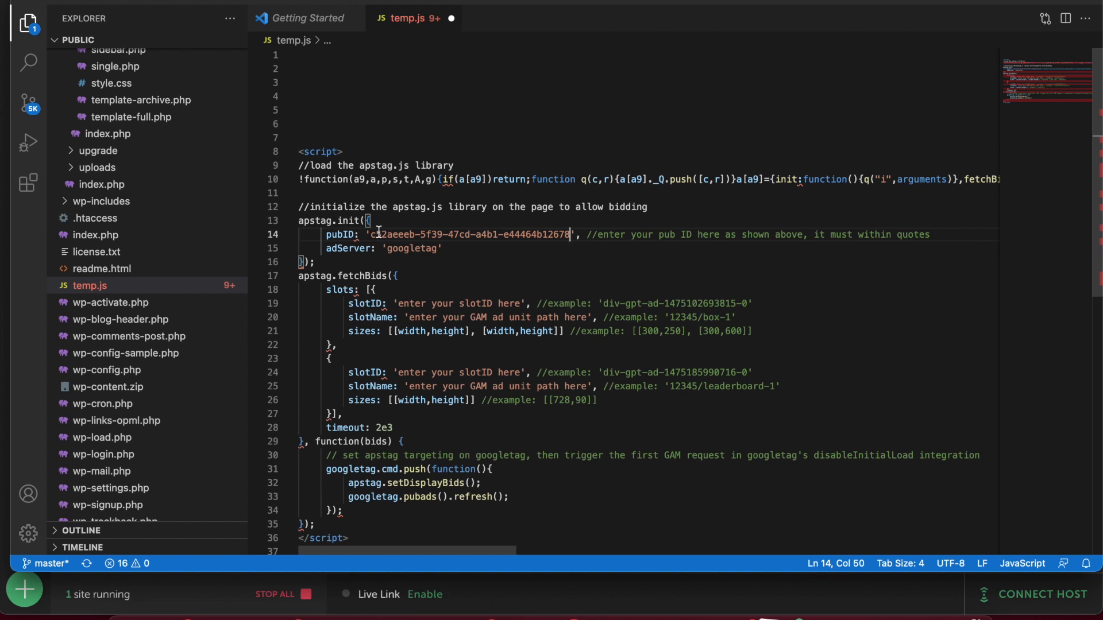
# Switch to Local, open the admanager site's WordPress admin and open the Head code ad in Advanced Ads for editing.
pyautogui.scroll(-1, 379, 231)
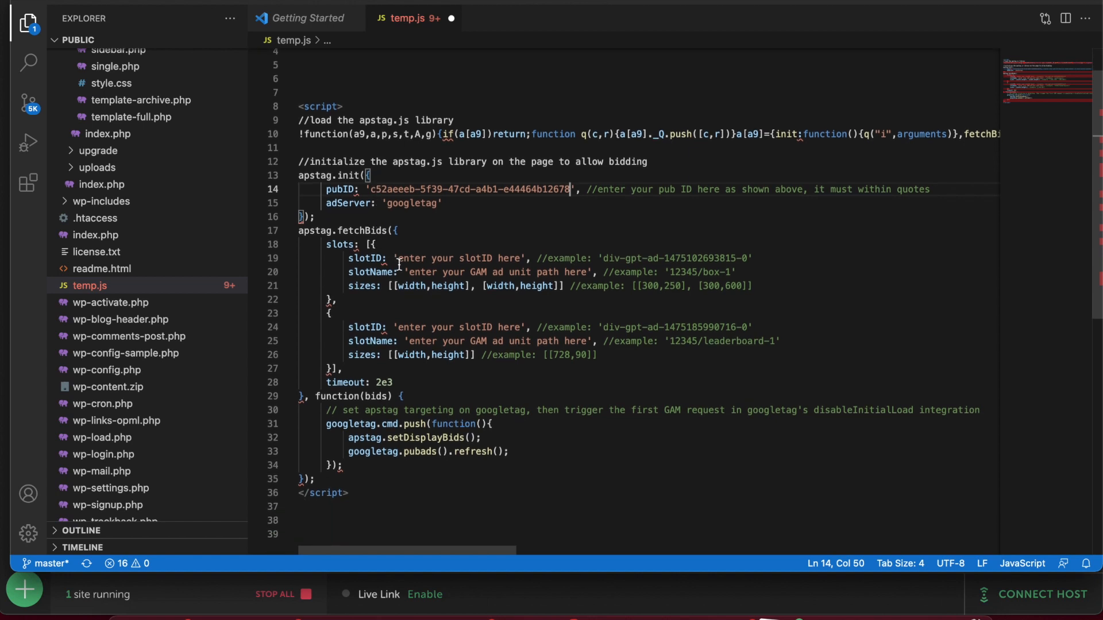
pyautogui.moveTo(398, 259); pyautogui.dragTo(520, 259)
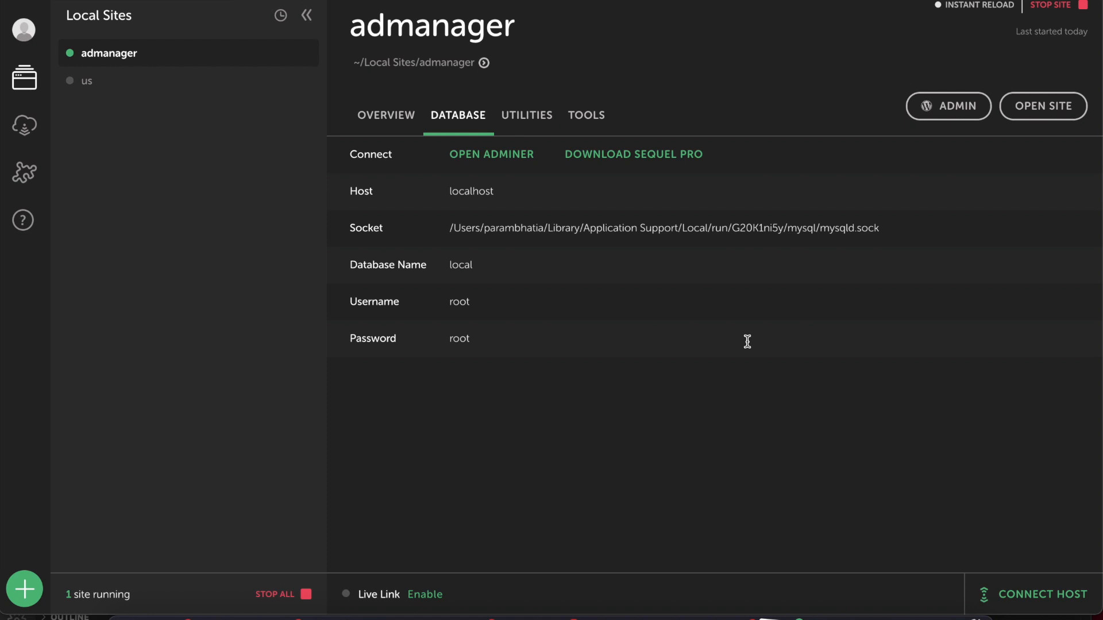
pyautogui.click(931, 113)
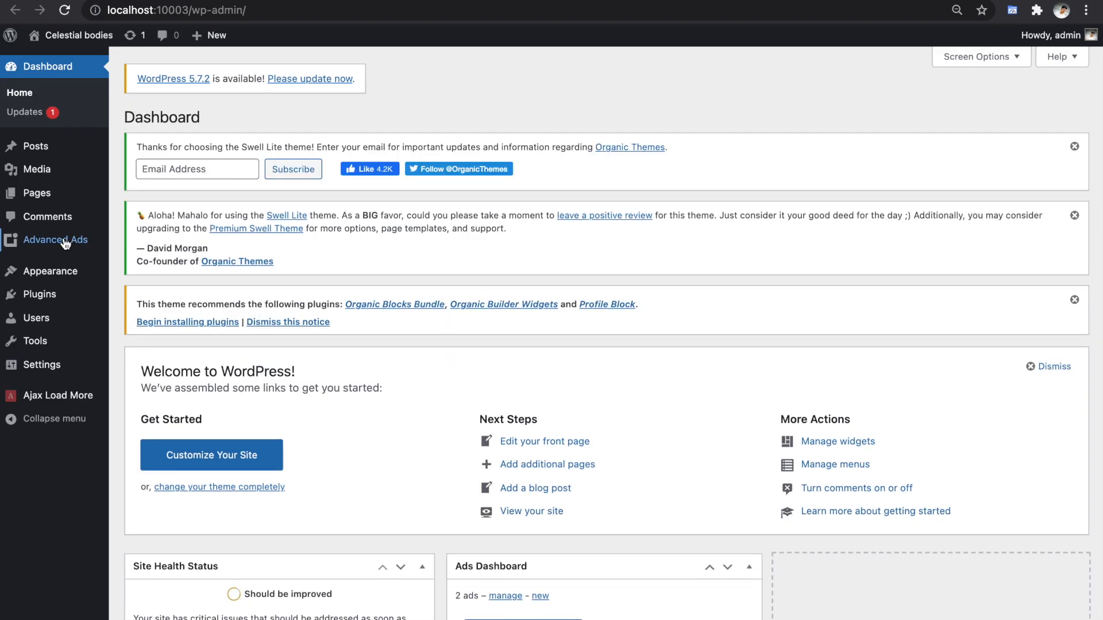
pyautogui.click(65, 244)
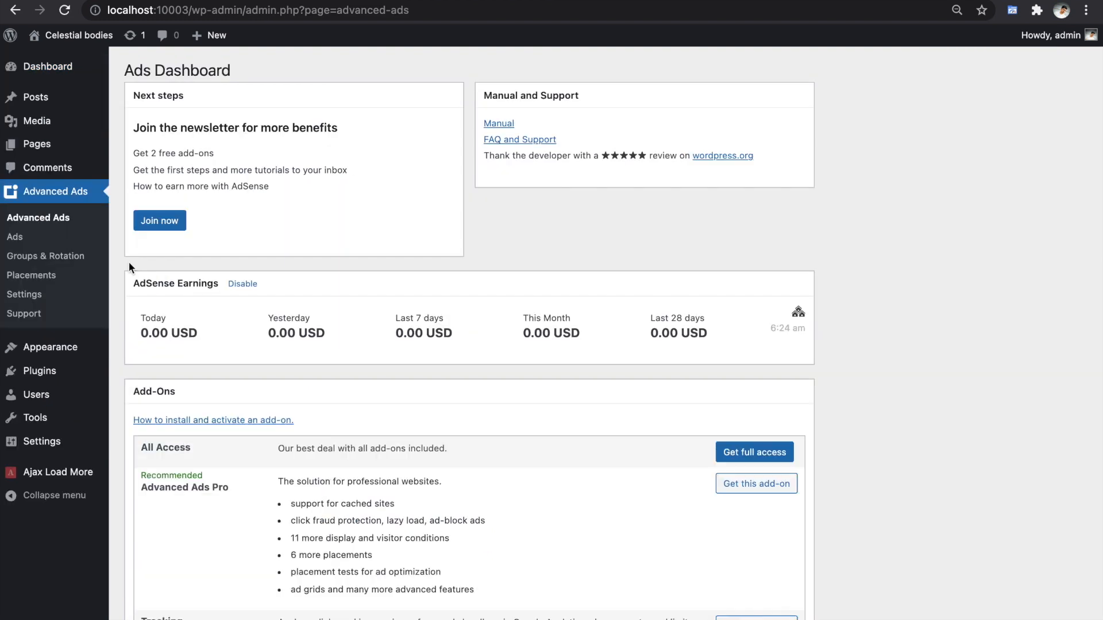
pyautogui.click(18, 238)
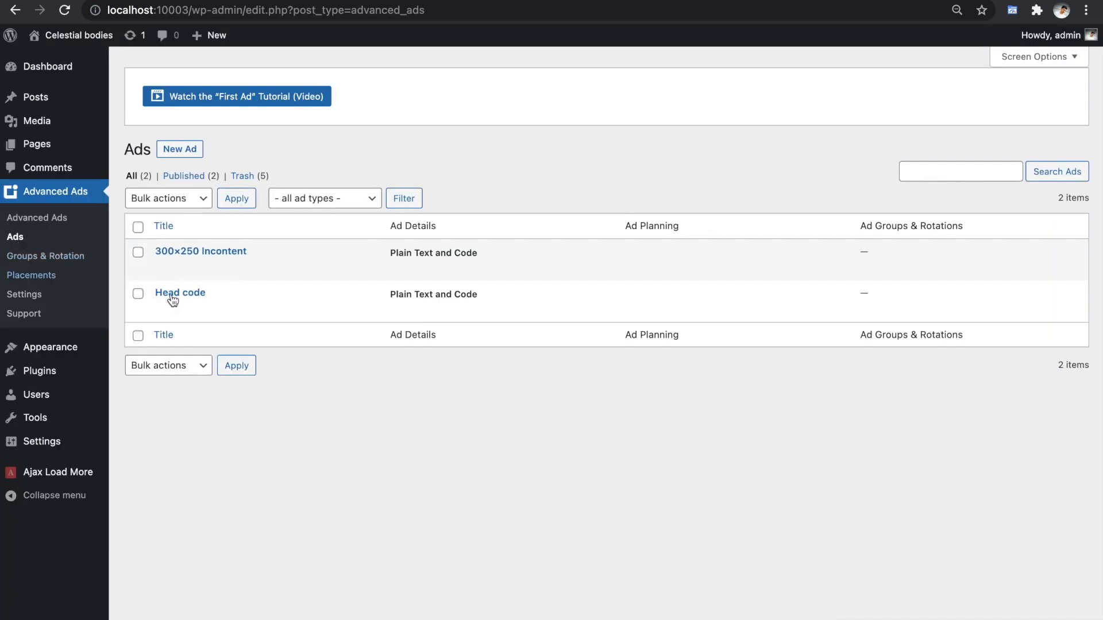
pyautogui.click(164, 310)
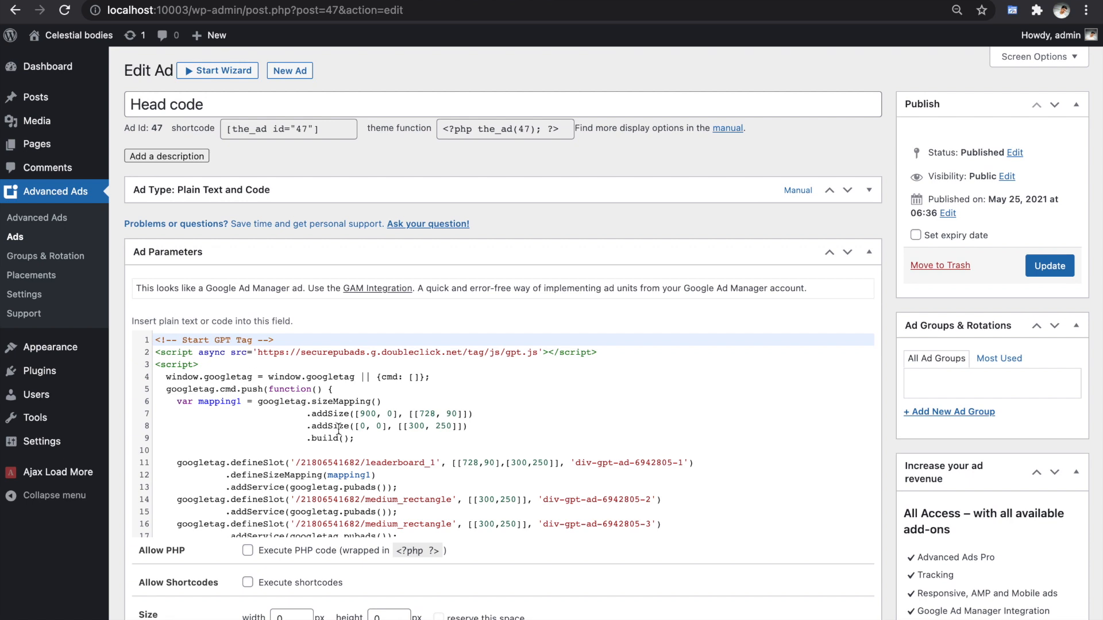
# Copy the complete GPT tag code from the Head code ad's parameters.
pyautogui.scroll(-5, 339, 428)
pyautogui.moveTo(270, 504); pyautogui.dragTo(152, 343)
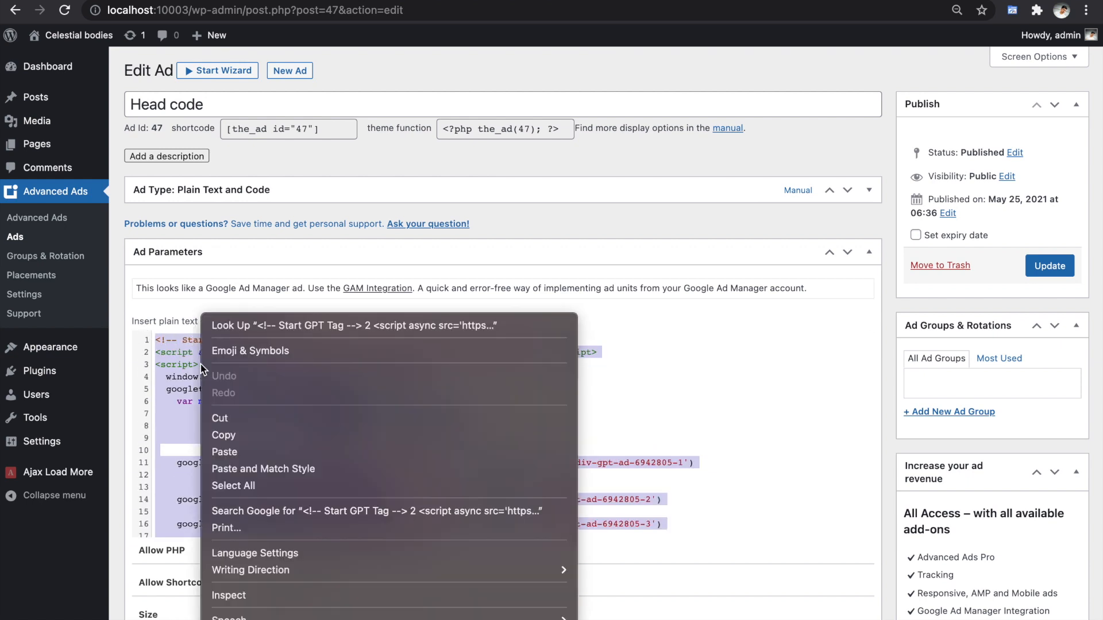
pyautogui.click(240, 433)
pyautogui.rightClick(241, 432)
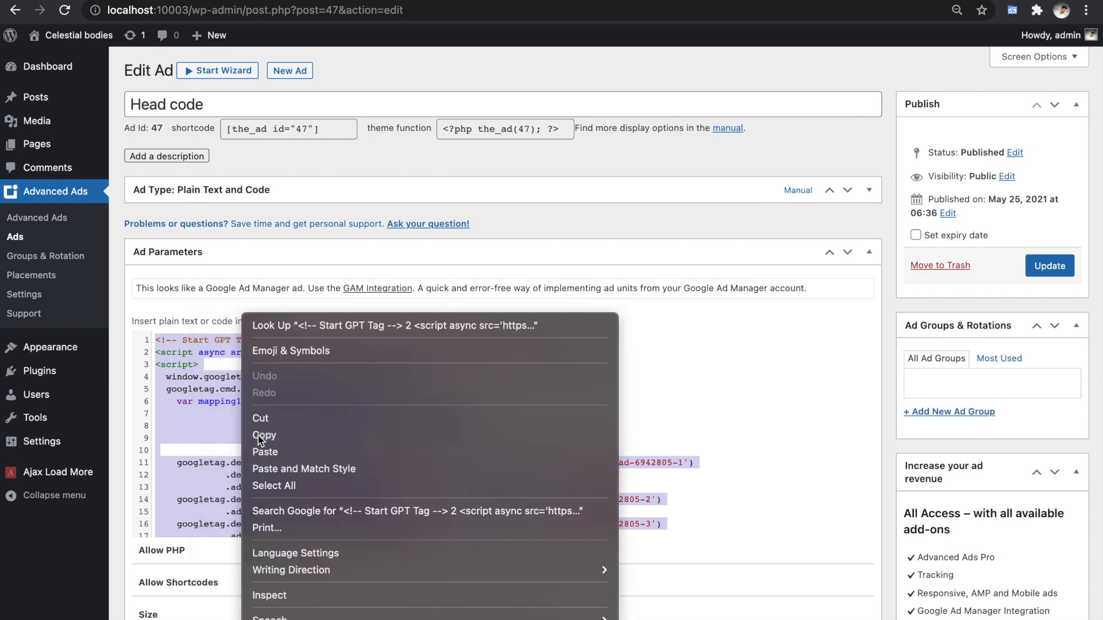
pyautogui.click(257, 436)
# Switch to Visual Studio Code and paste the GPT tag code below the APS script in Untitled-1, leaving two blank lines between them.
pyautogui.press('super+Tab')
pyautogui.moveTo(260, 325)
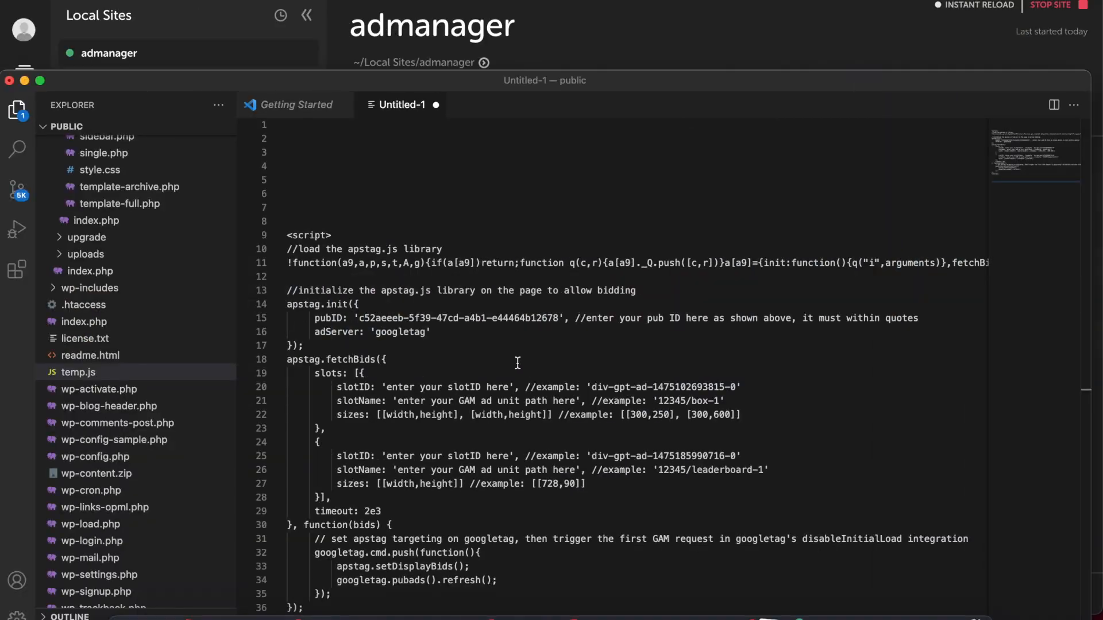
pyautogui.moveTo(453, 94); pyautogui.dragTo(452, 0)
pyautogui.scroll(-2, 382, 499)
pyautogui.click(384, 492)
pyautogui.press('Return')
pyautogui.press('Return')
pyautogui.press('Return')
pyautogui.press('Return')
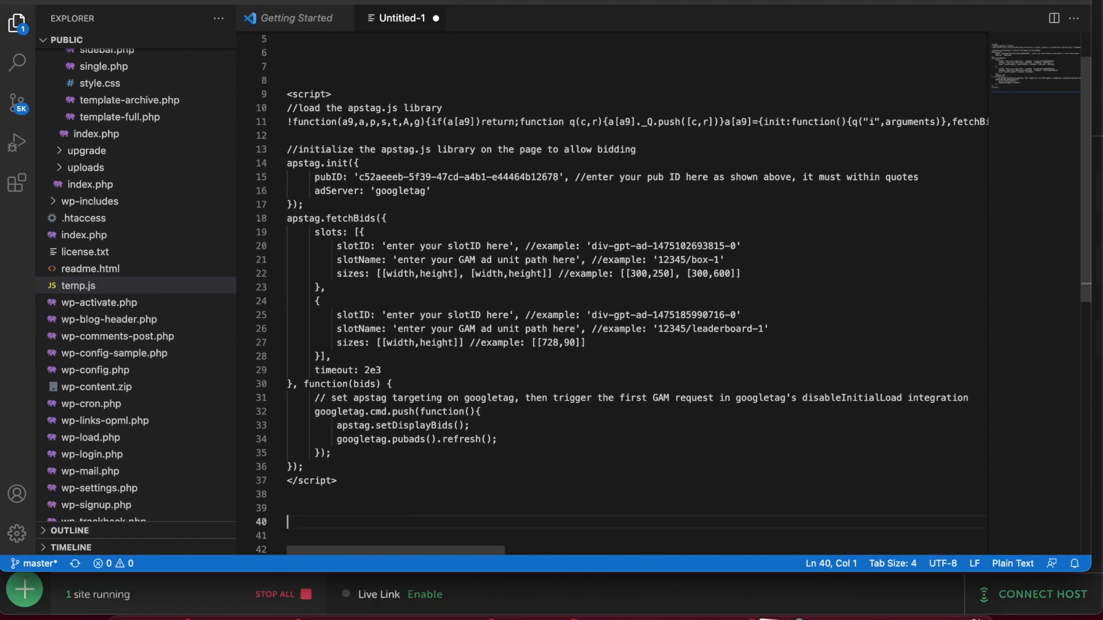
pyautogui.press('BackSpace')
pyautogui.press('BackSpace')
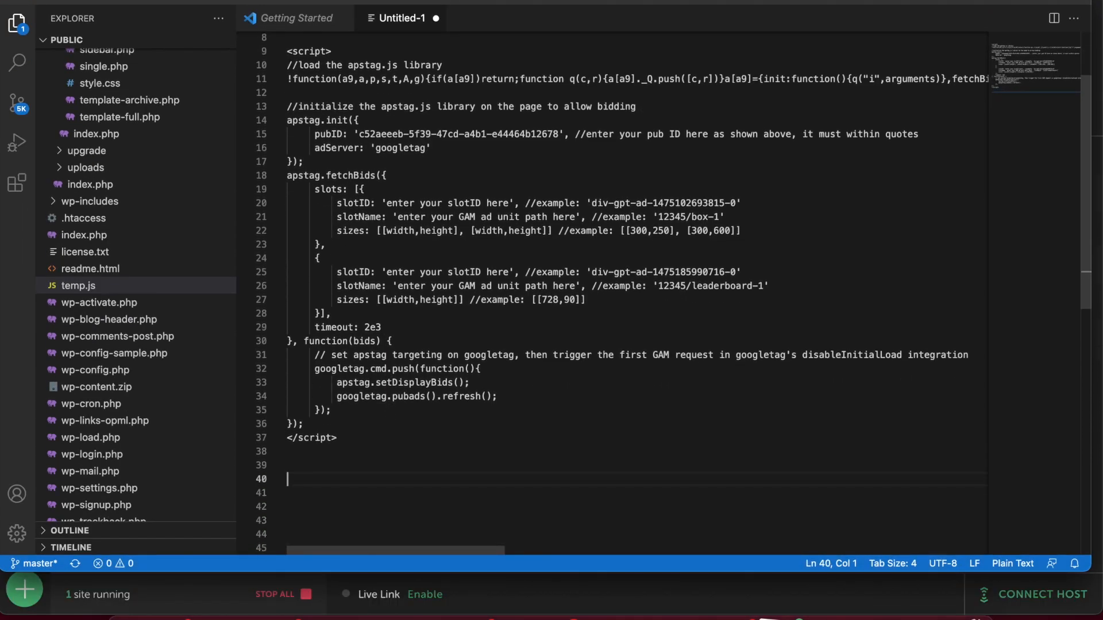
pyautogui.press('super+v')
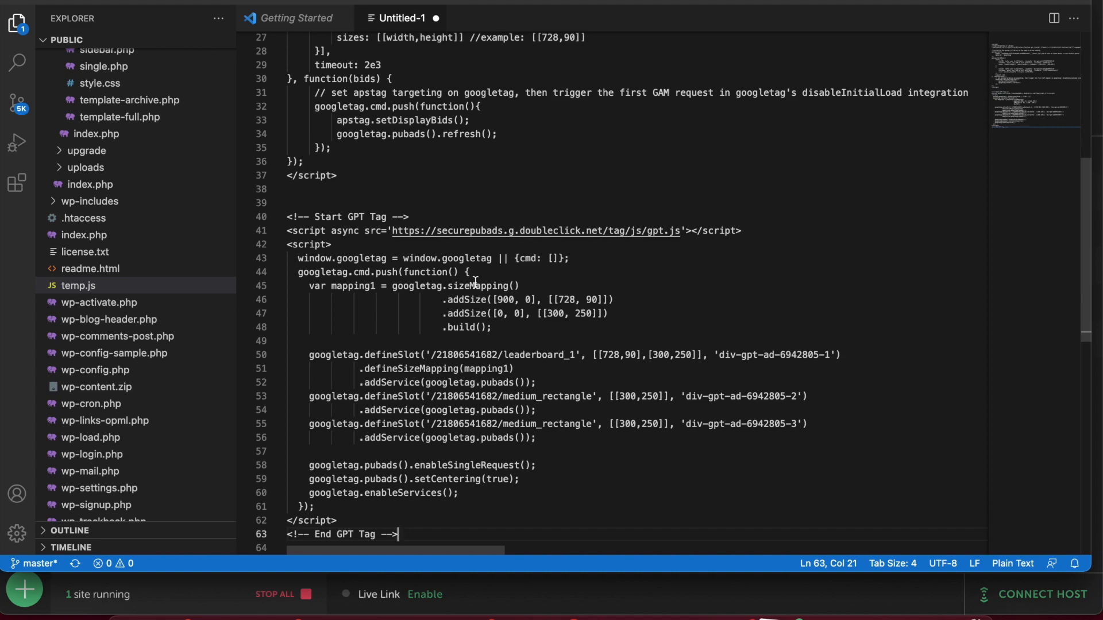
# Move the whole APS script block from above the GPT tag code to a few lines below the End GPT Tag comment.
pyautogui.scroll(7, 476, 283)
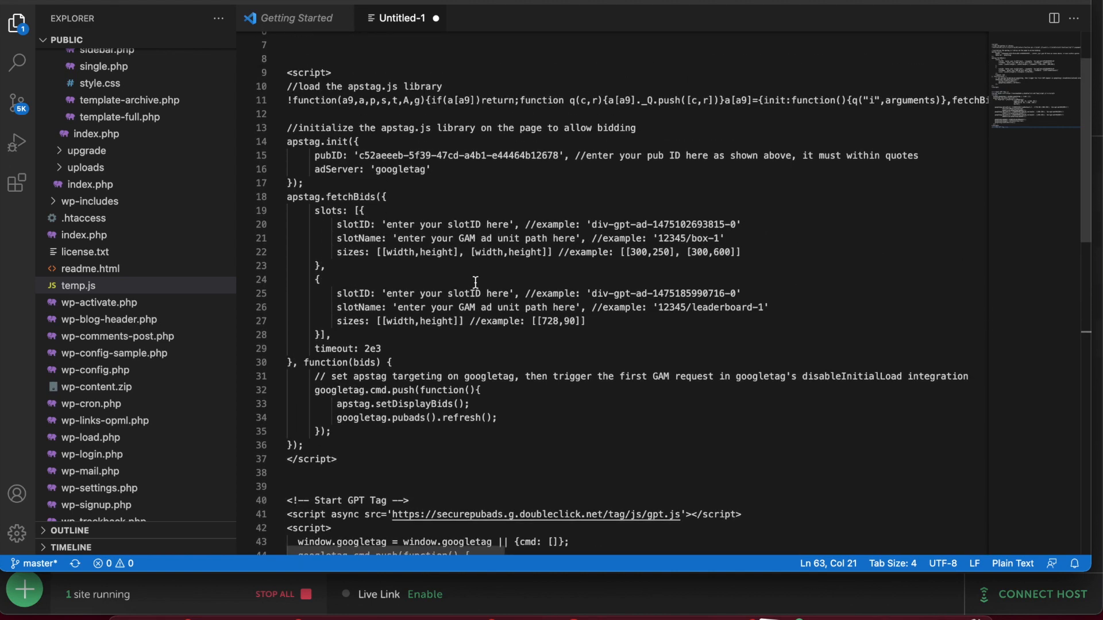
pyautogui.scroll(-5, 476, 282)
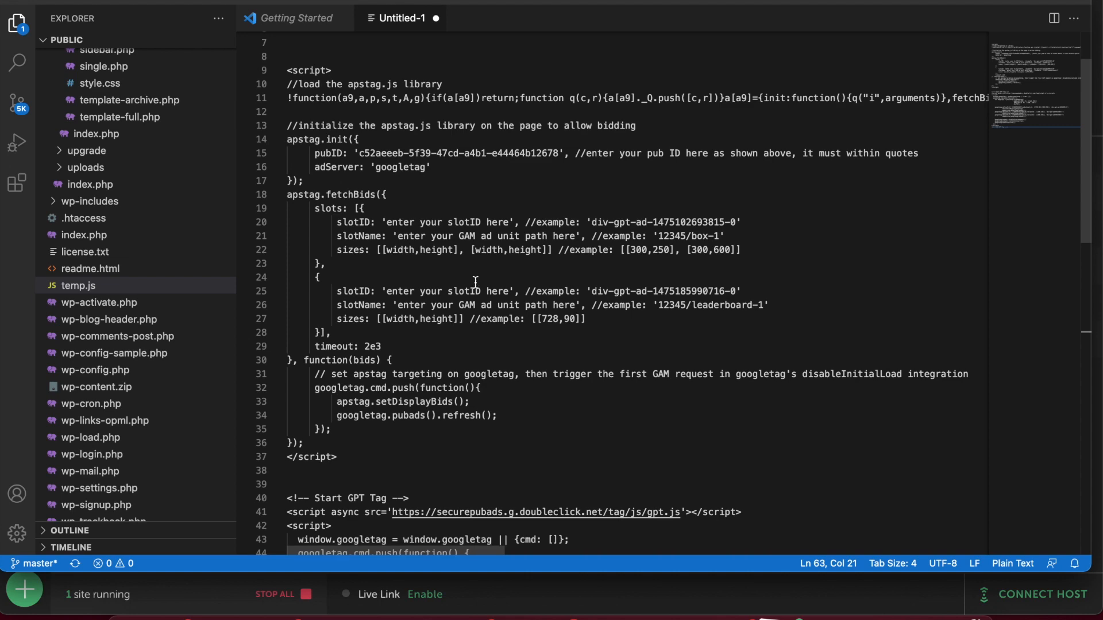
pyautogui.scroll(7, 476, 282)
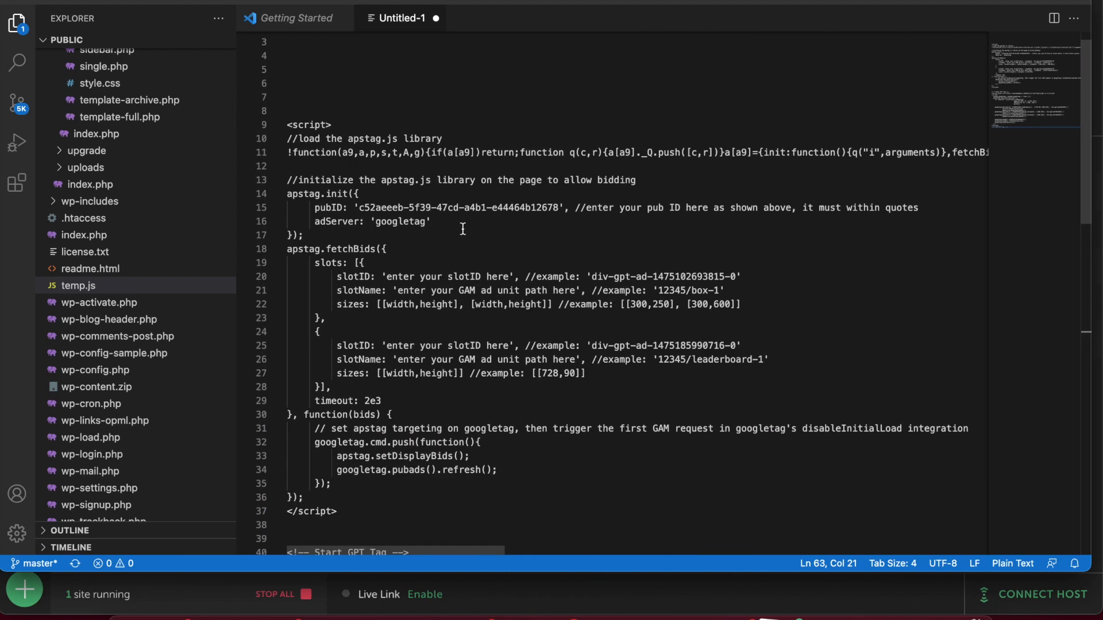
pyautogui.scroll(-8, 406, 267)
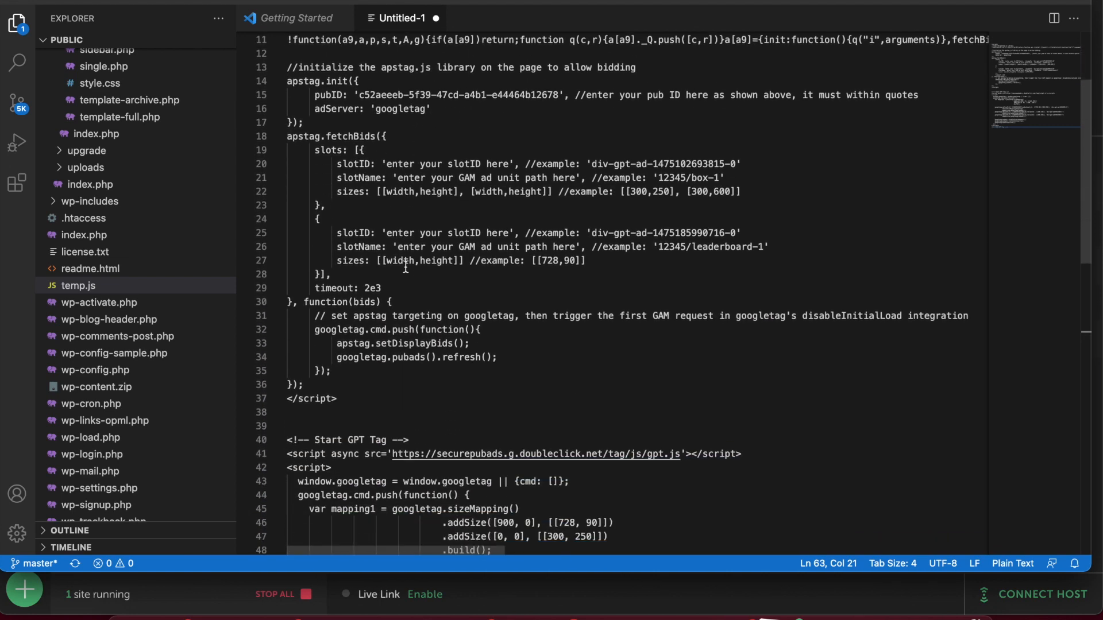
pyautogui.scroll(5, 405, 266)
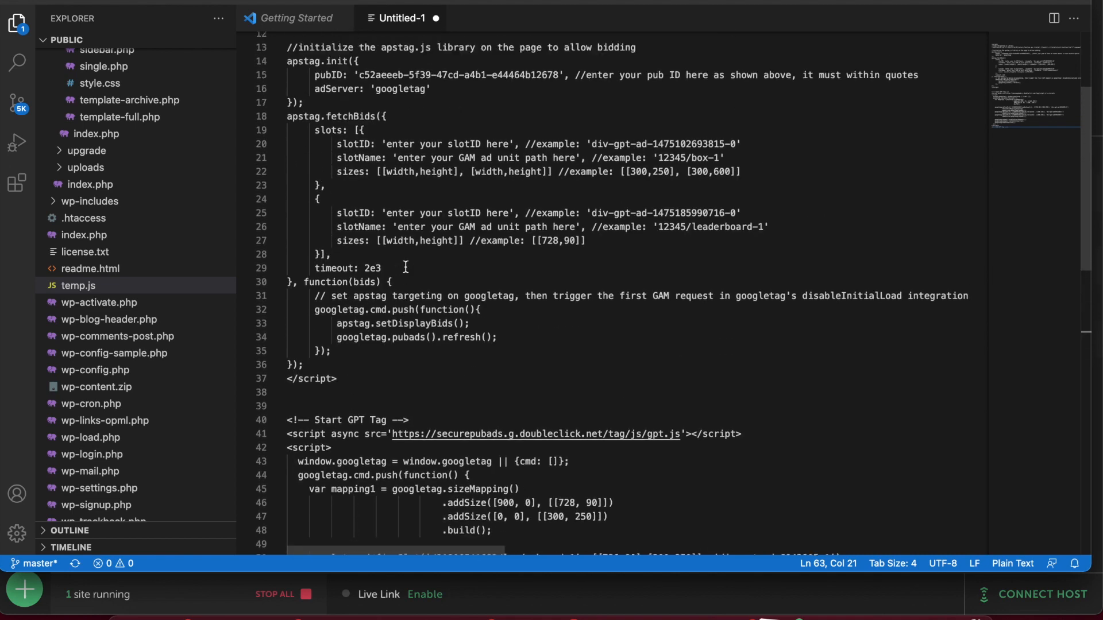
pyautogui.click(343, 370)
pyautogui.moveTo(343, 325); pyautogui.dragTo(318, 150)
pyautogui.press('BackSpace')
pyautogui.scroll(-5, 330, 212)
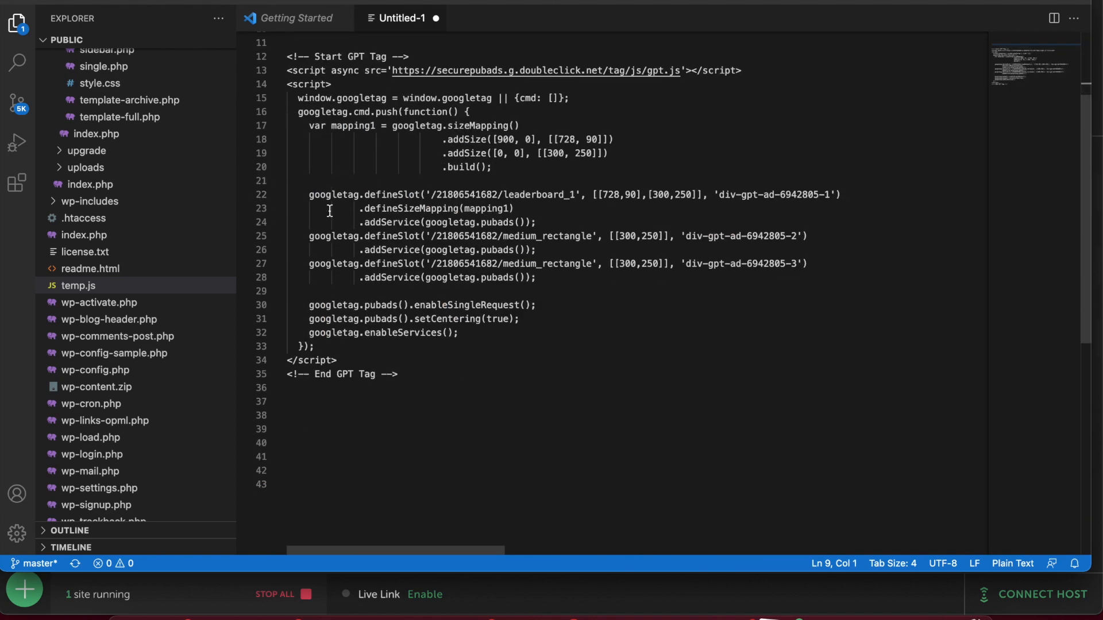
pyautogui.click(342, 335)
pyautogui.hotkey('ctrl', 'v')
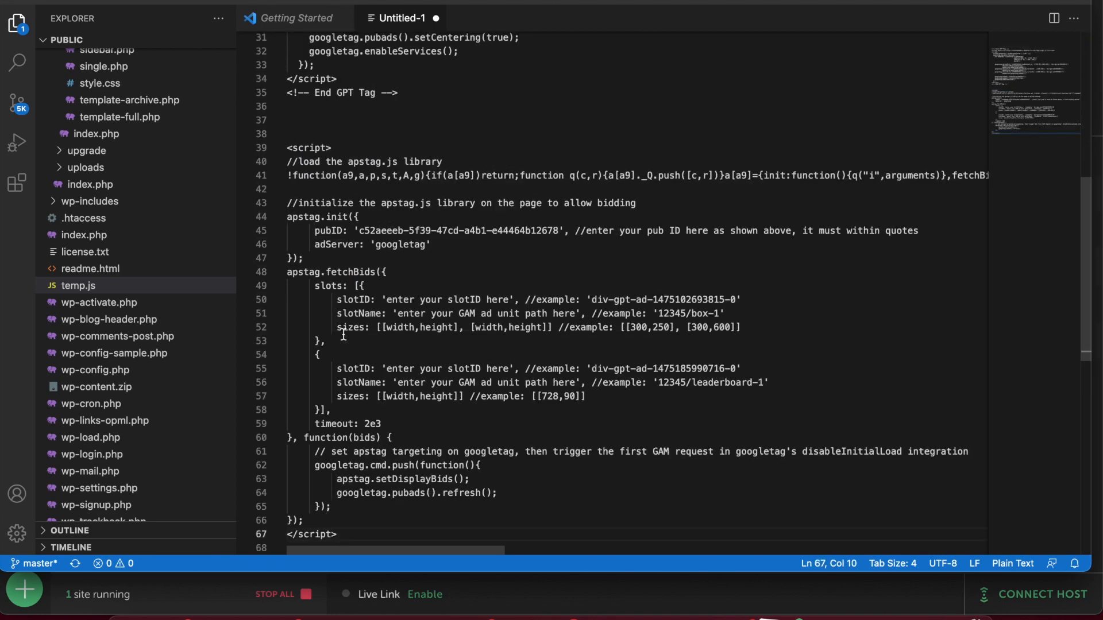
# Compare the googletag.defineSlot entries in the GPT tag with the slot placeholders in the apstag.fetchBids block.
pyautogui.scroll(10, 344, 335)
pyautogui.scroll(-16, 344, 335)
pyautogui.scroll(2, 343, 335)
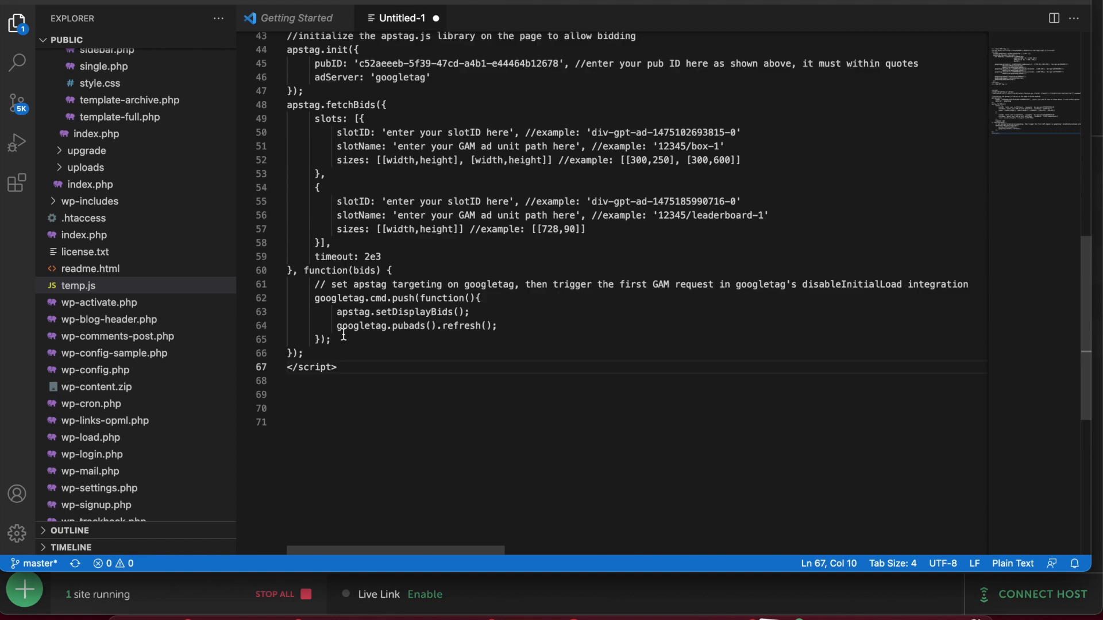
pyautogui.scroll(4, 344, 335)
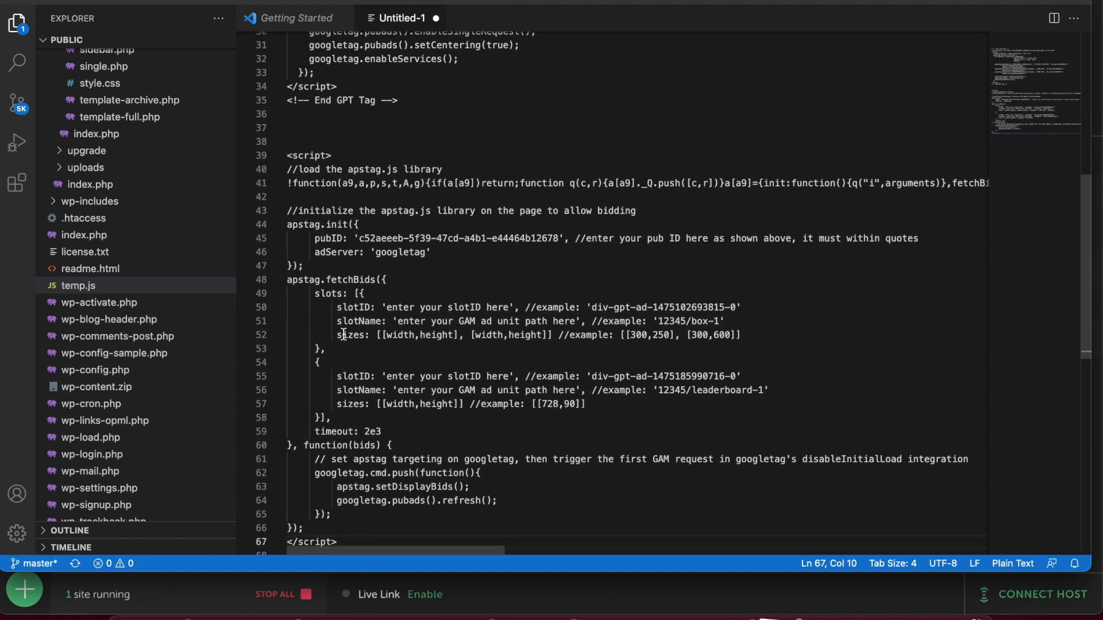
pyautogui.scroll(3, 431, 210)
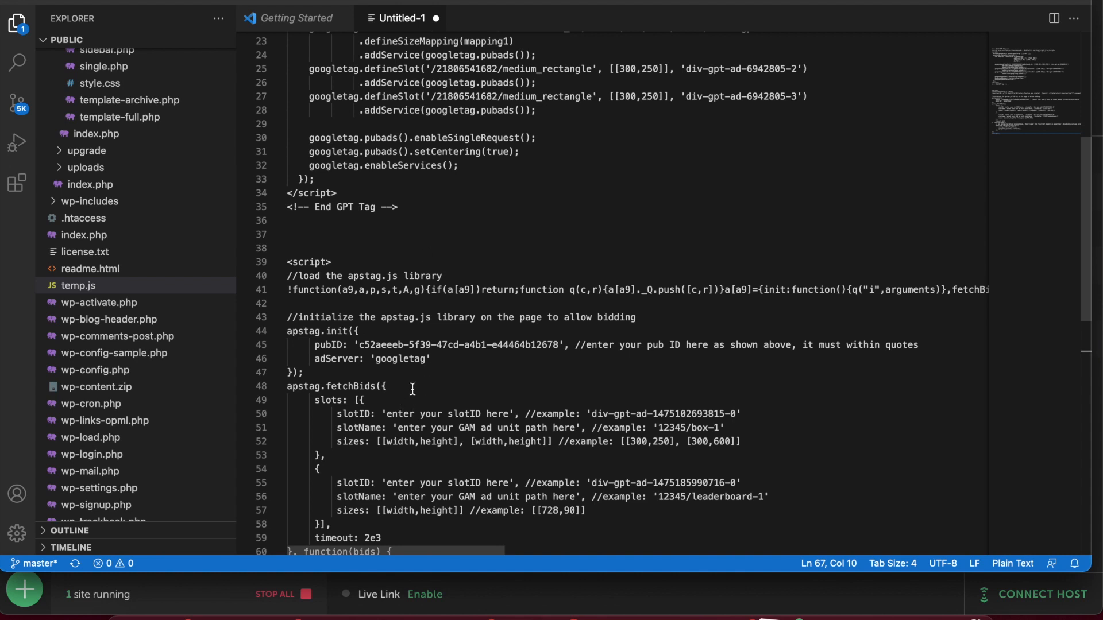
pyautogui.scroll(-1, 413, 390)
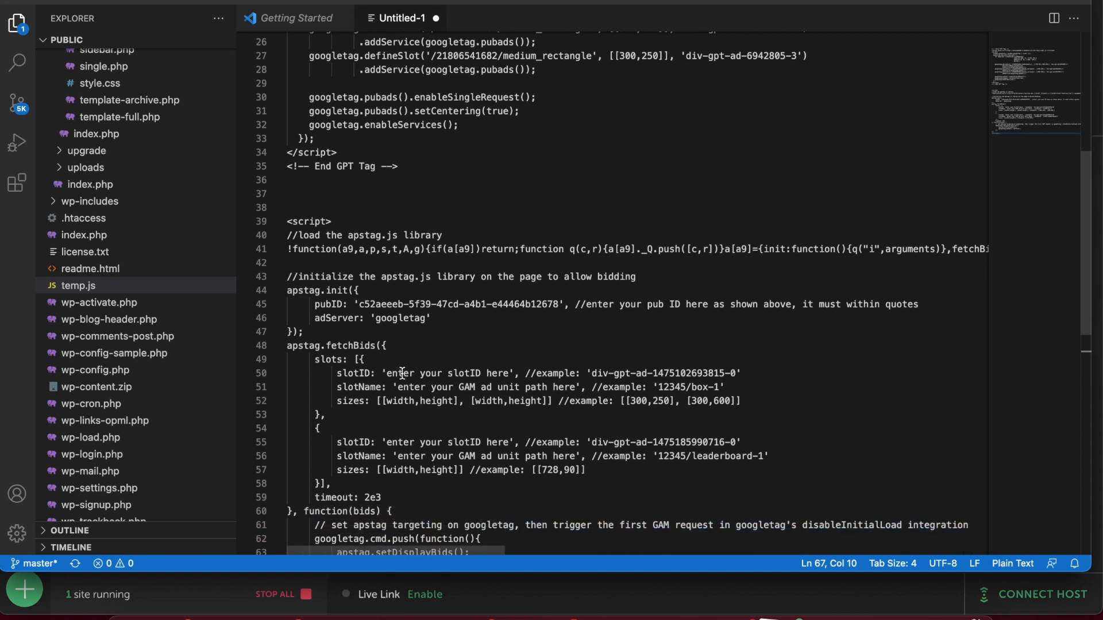
pyautogui.scroll(5, 466, 372)
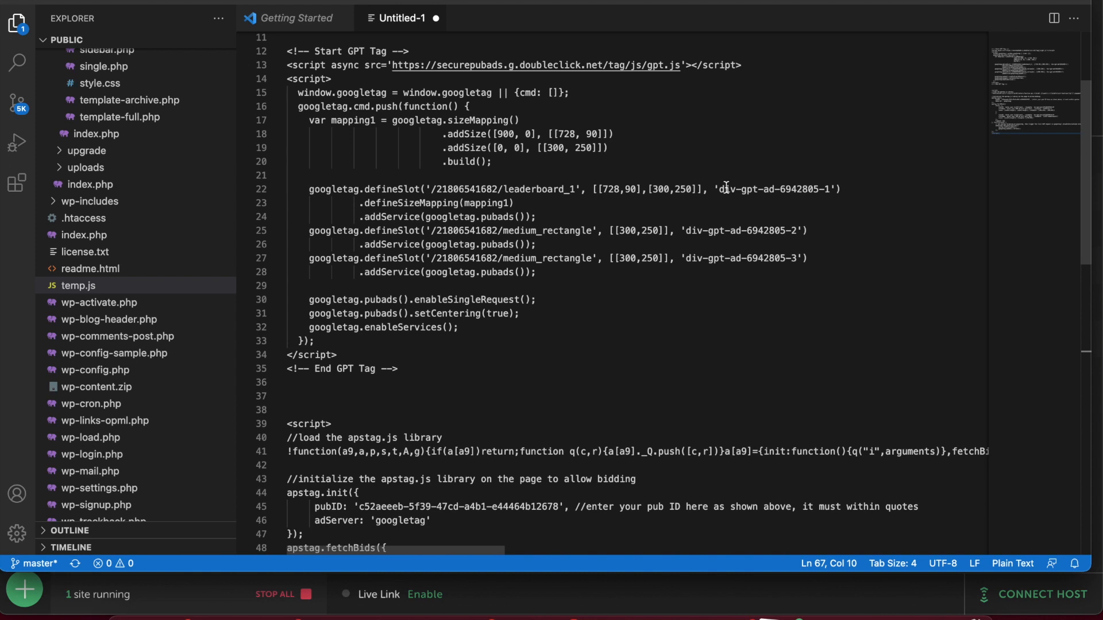
# Replace the first fetchBids slot's slotID placeholder with div-gpt-ad-6942805-1, copied from the first googletag.defineSlot entry.
pyautogui.moveTo(721, 189); pyautogui.dragTo(831, 189)
pyautogui.hotkey('ctrl', 'c')
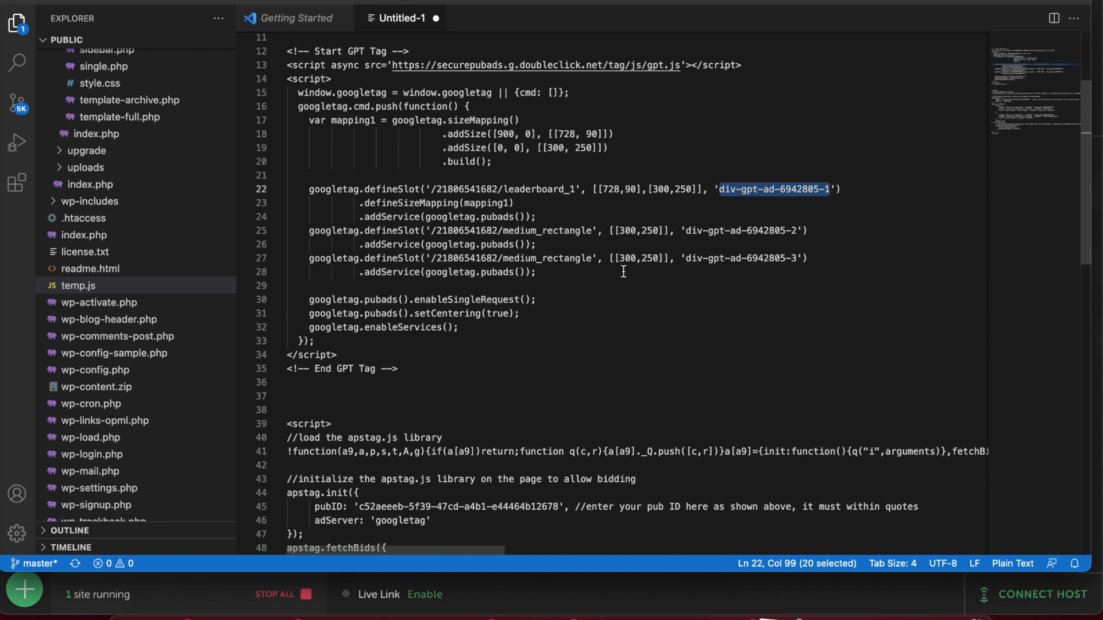
pyautogui.scroll(-6, 623, 271)
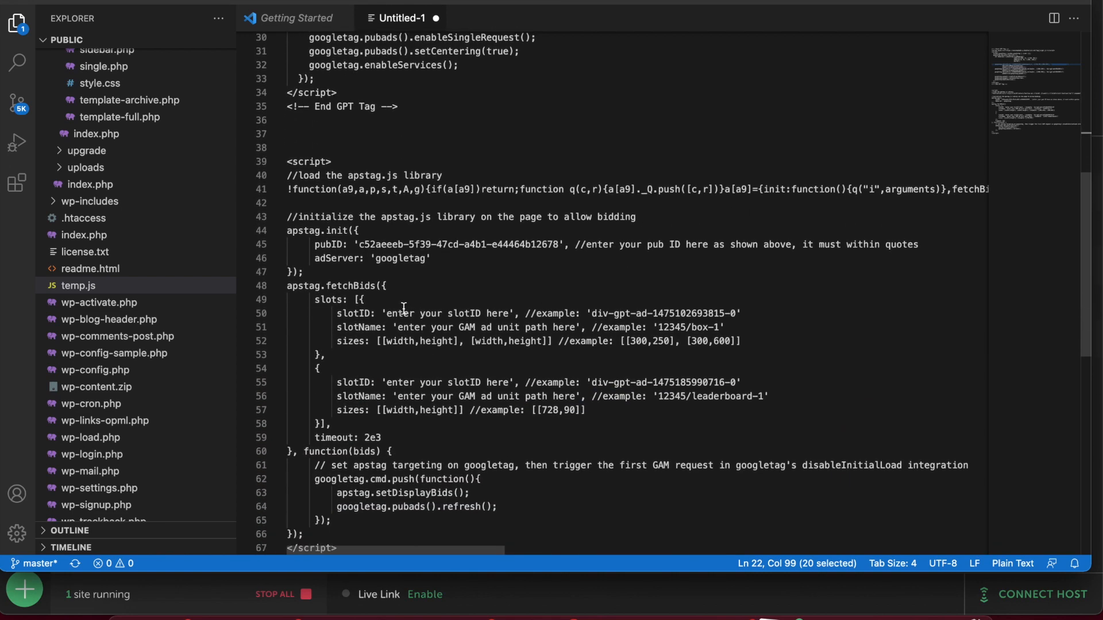
pyautogui.moveTo(387, 313); pyautogui.dragTo(509, 313)
pyautogui.hotkey('ctrl', 'v')
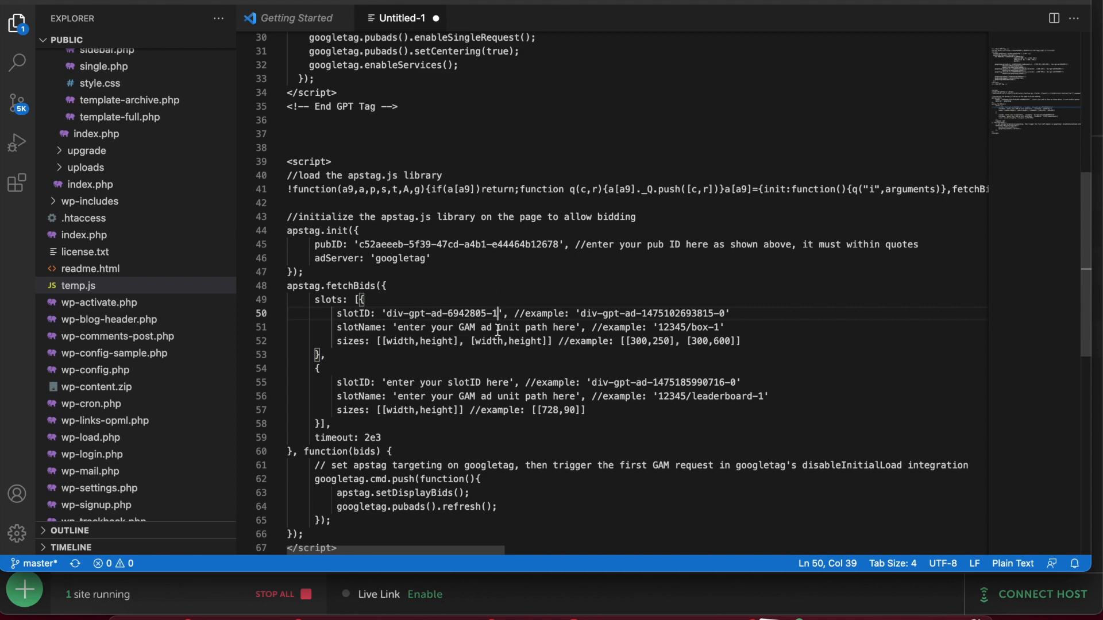
# Replace the first slot's slotName placeholder with the full leaderboard_1 ad unit path copied from the first defineSlot entry.
pyautogui.scroll(5, 498, 330)
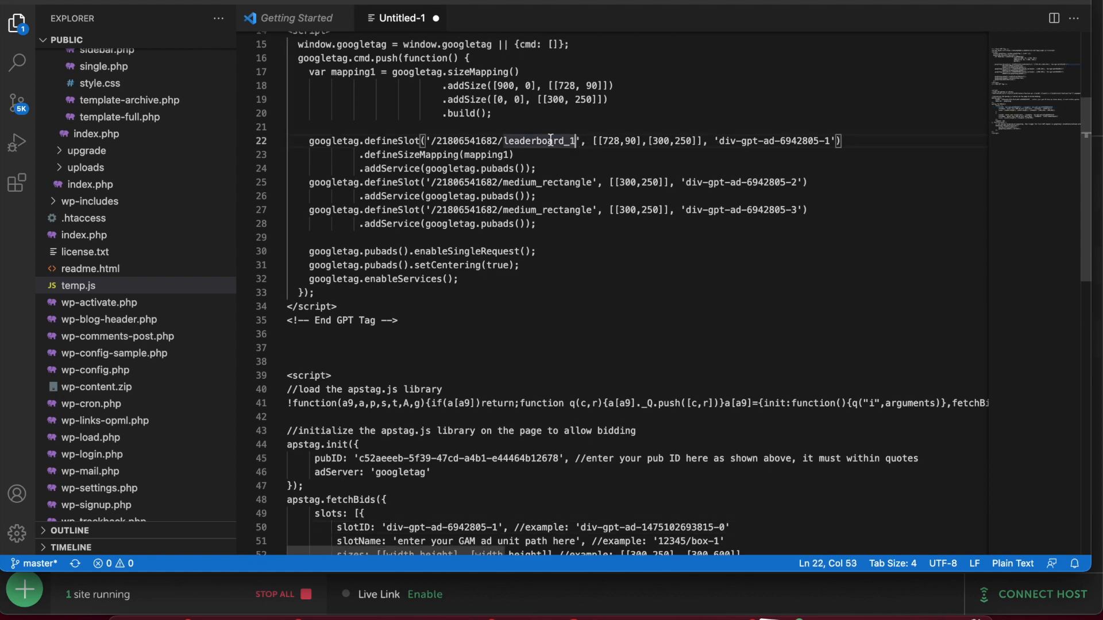
pyautogui.moveTo(577, 141); pyautogui.dragTo(431, 138)
pyautogui.hotkey('ctrl', 'c')
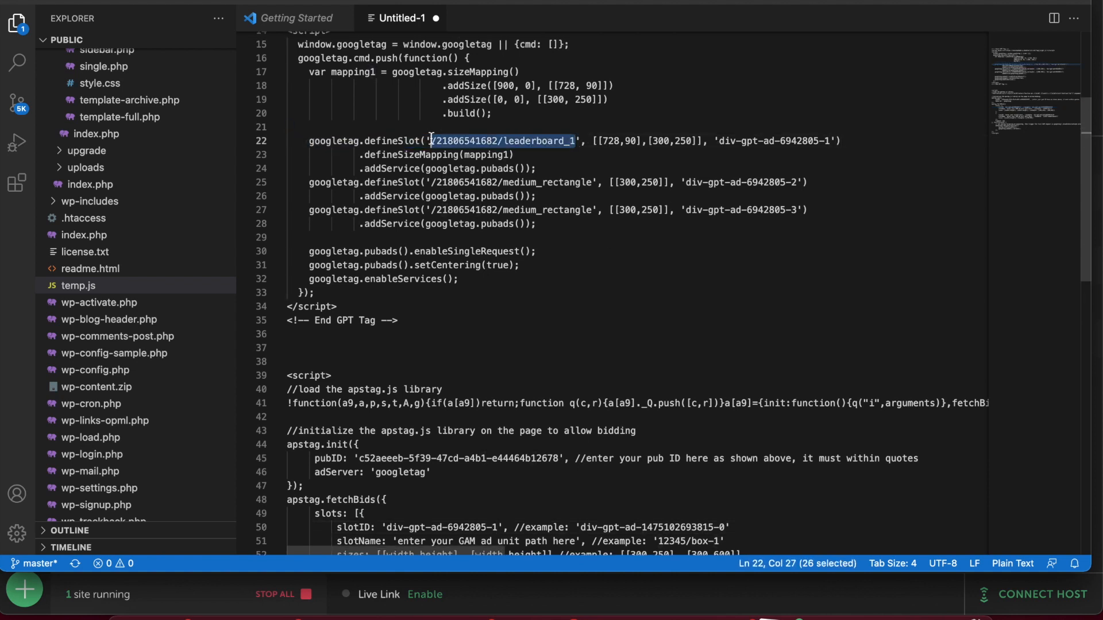
pyautogui.scroll(-5, 381, 399)
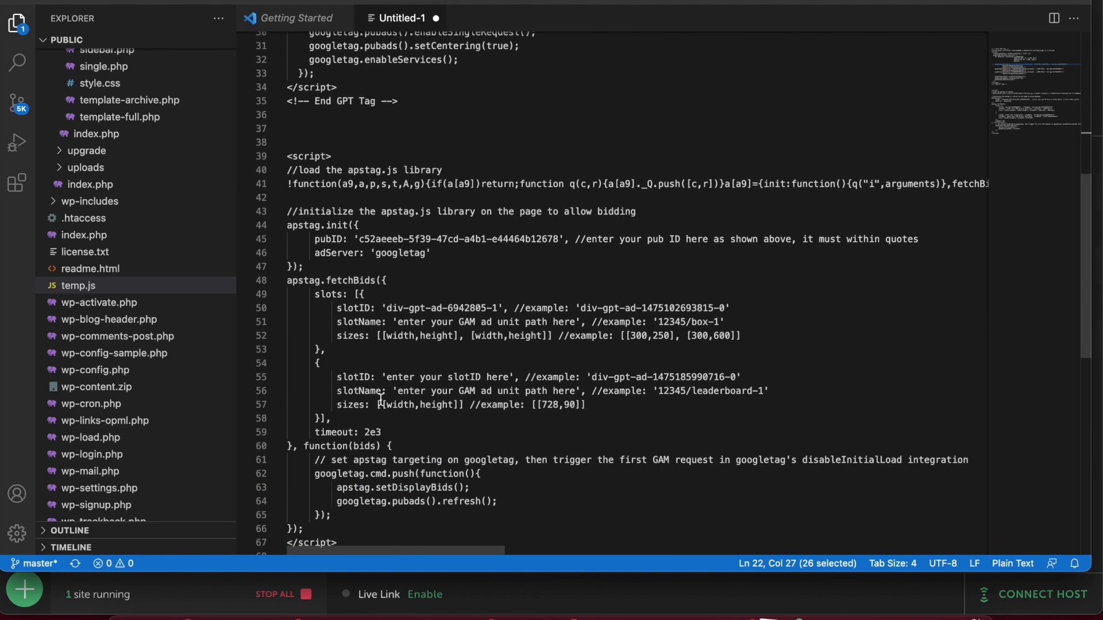
pyautogui.moveTo(575, 321); pyautogui.dragTo(399, 319)
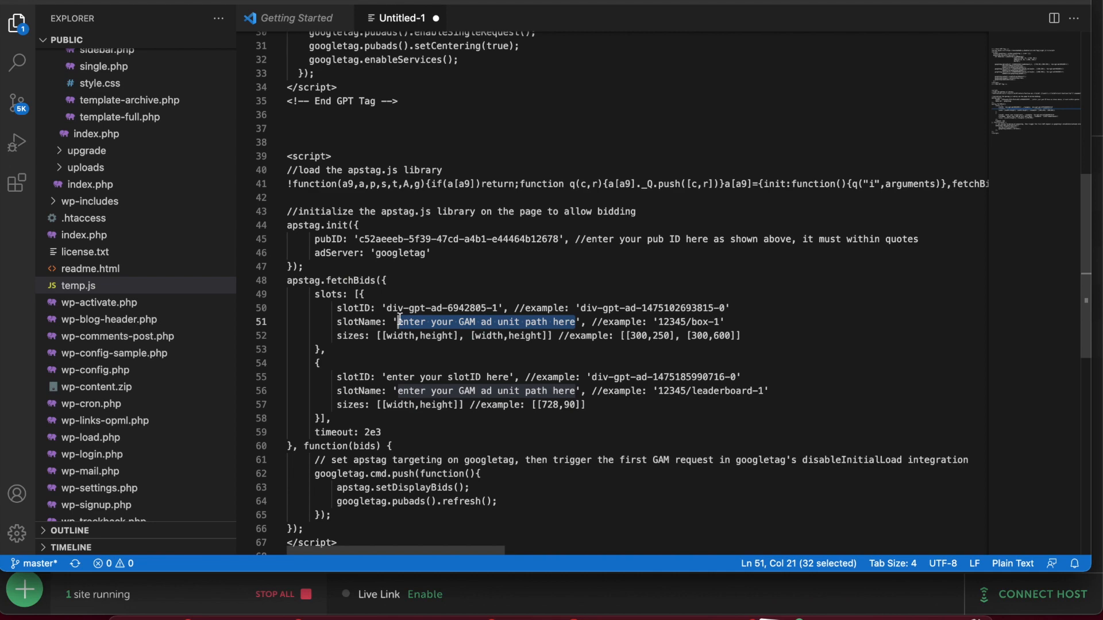
pyautogui.hotkey('ctrl', 'v')
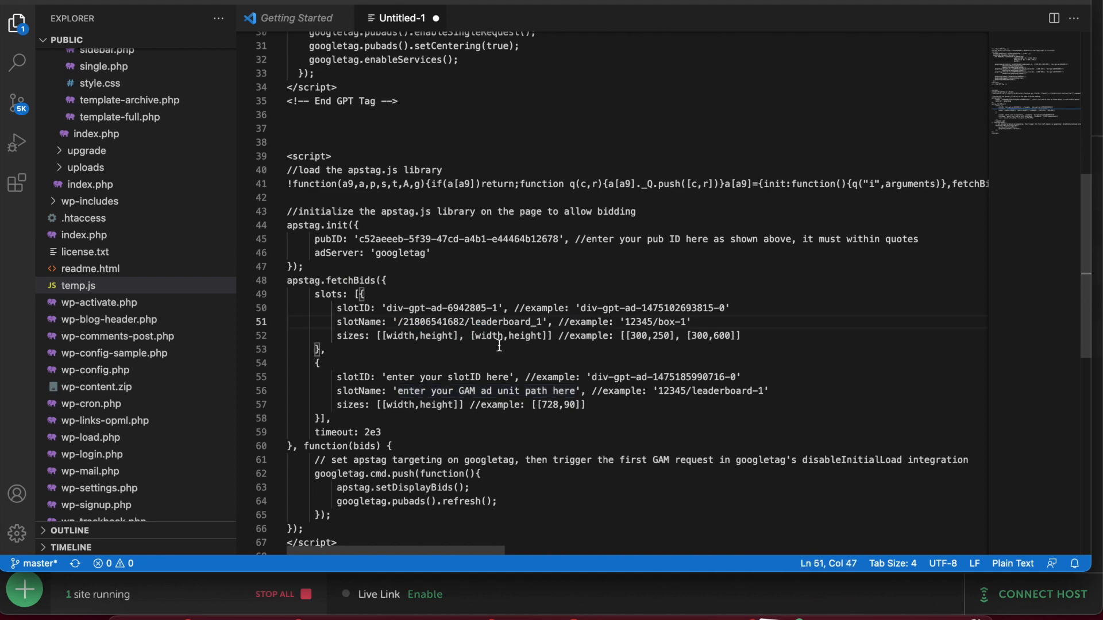
# Set the first slot's sizes to [[728,90], [300,250]], matching the sizes in the leaderboard's defineSlot entry.
pyautogui.scroll(7, 529, 315)
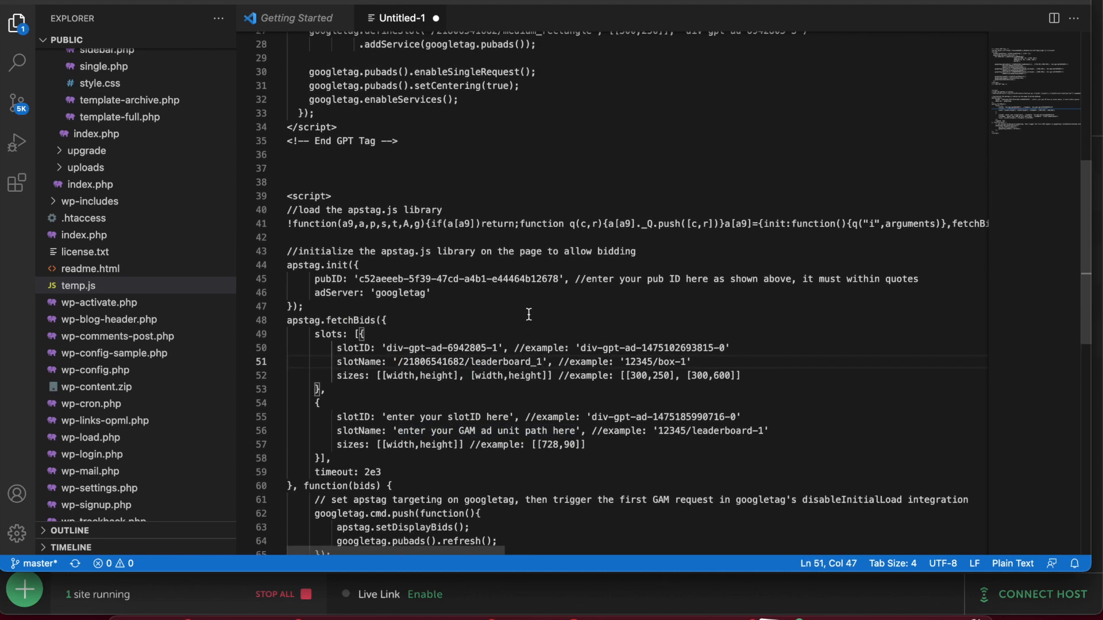
pyautogui.scroll(2, 529, 315)
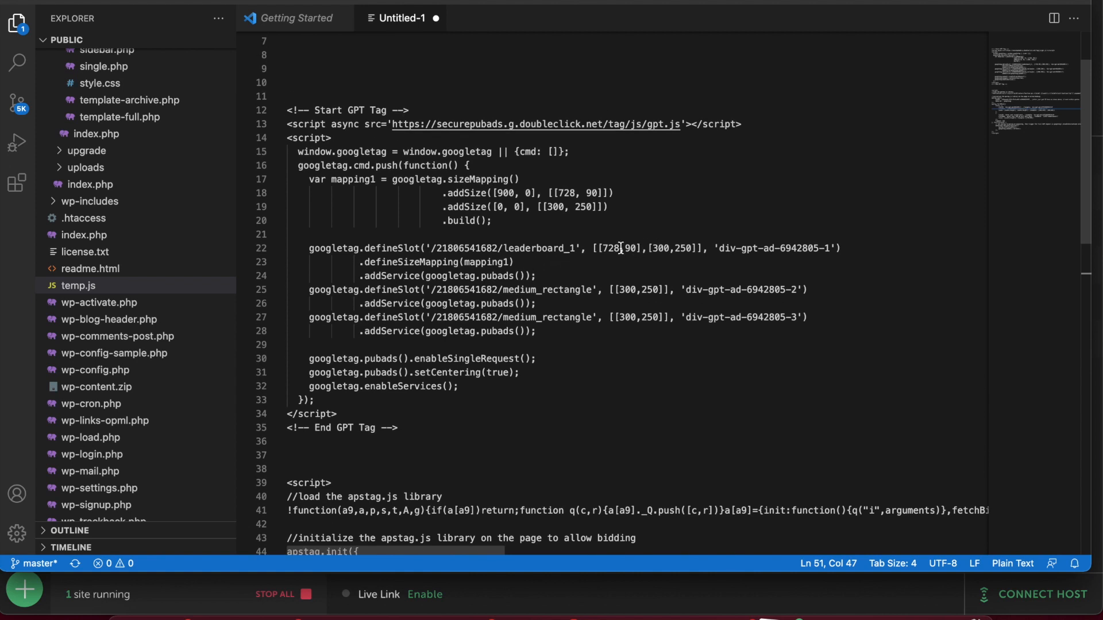
pyautogui.scroll(-10, 490, 285)
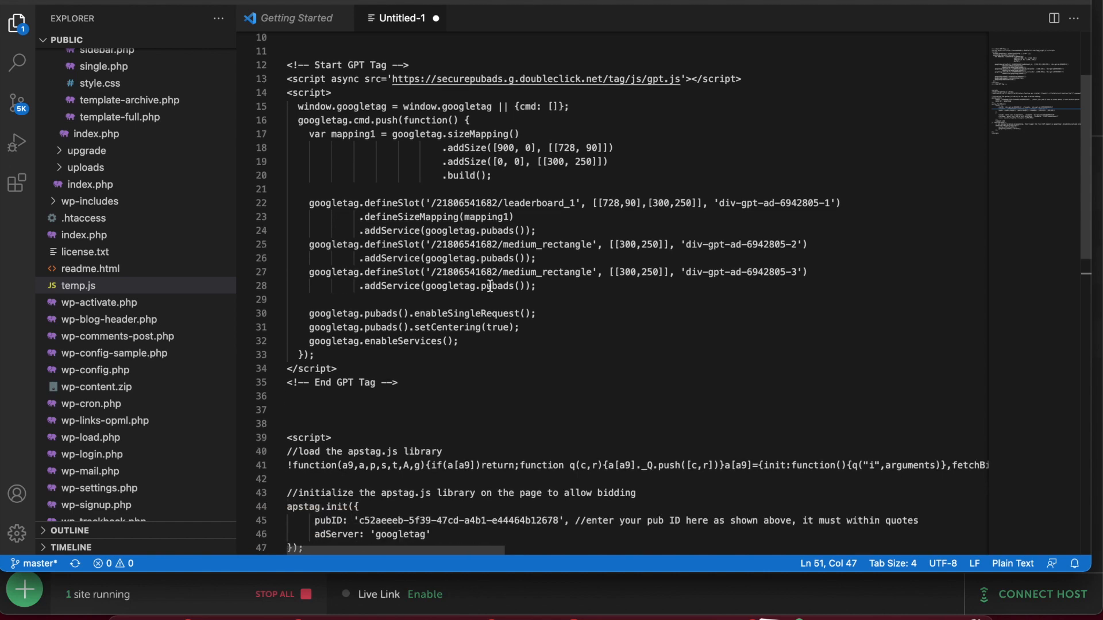
pyautogui.scroll(1, 490, 286)
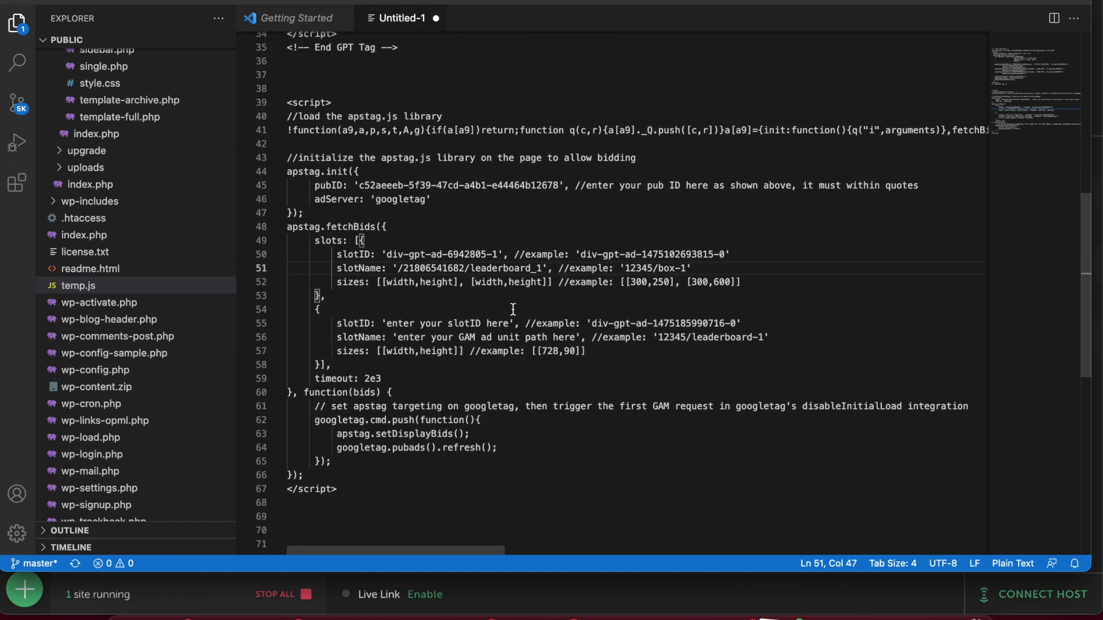
pyautogui.doubleClick(407, 281)
pyautogui.write('72')
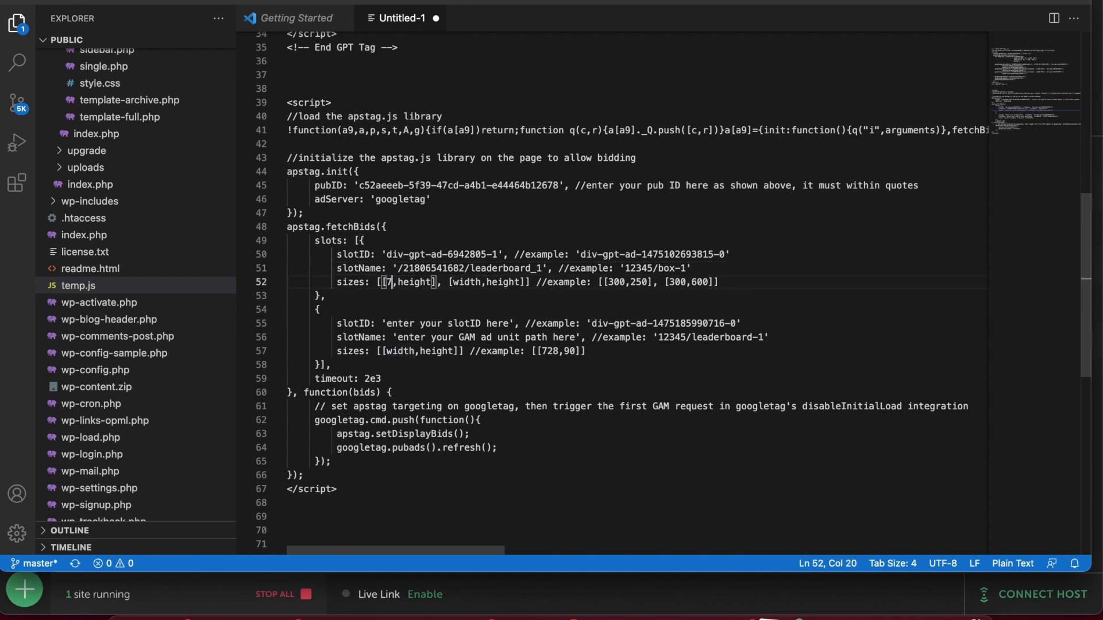
pyautogui.write('8')
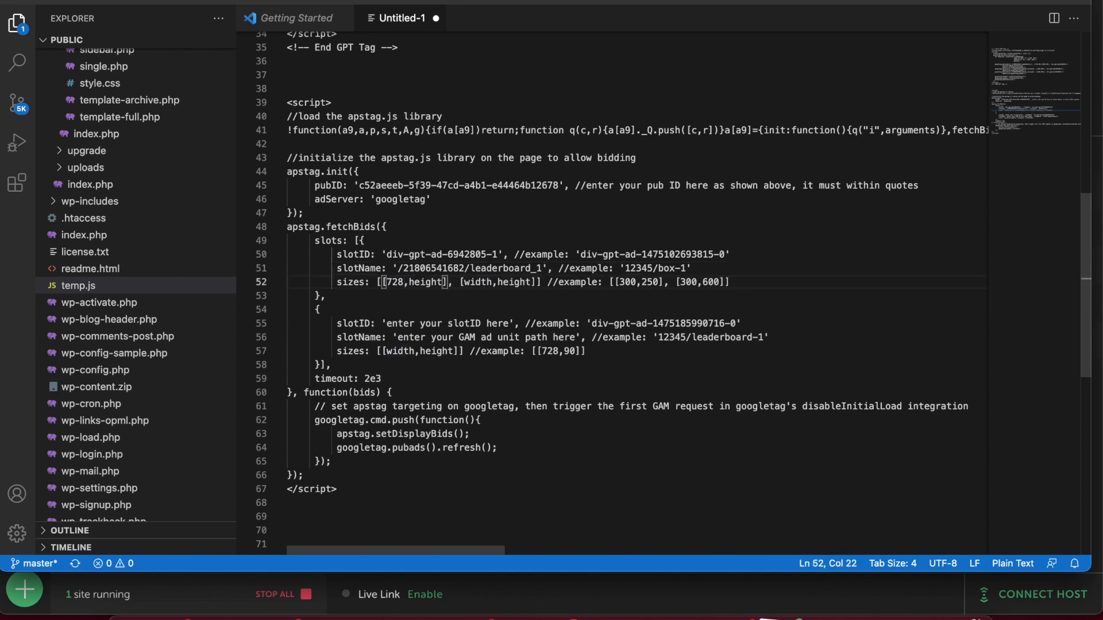
pyautogui.doubleClick(425, 282)
pyautogui.write('90')
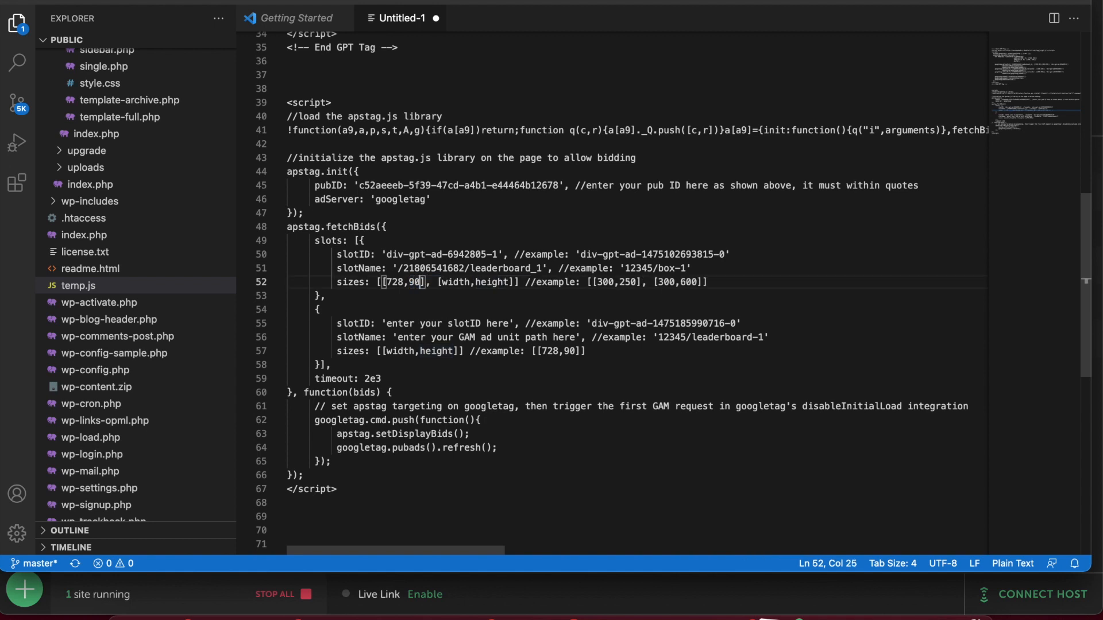
pyautogui.doubleClick(464, 281)
pyautogui.write('300')
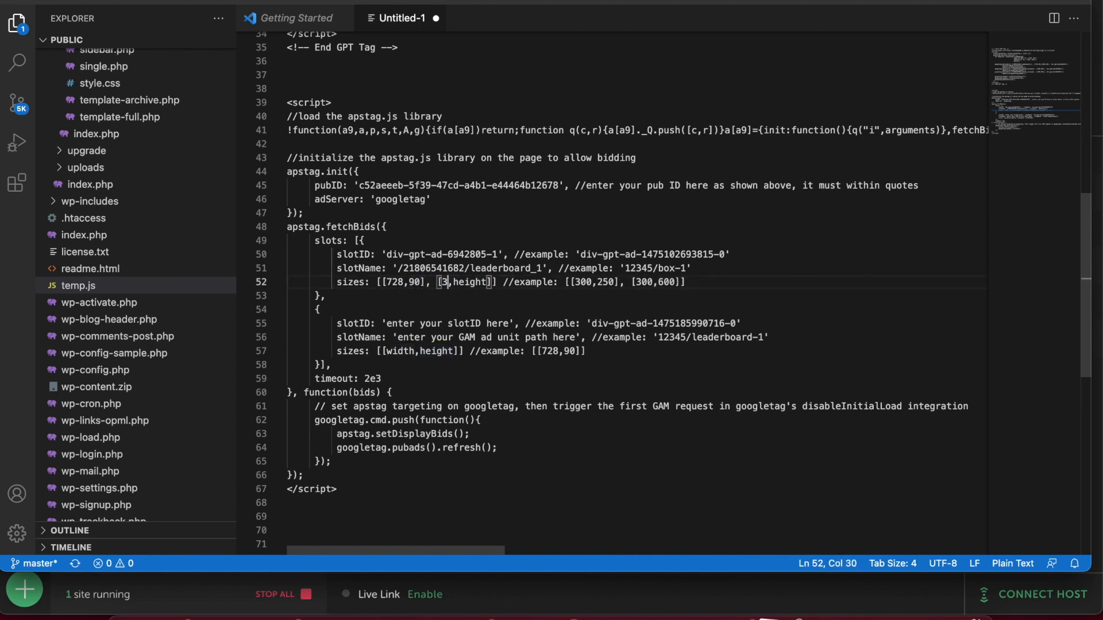
pyautogui.doubleClick(481, 282)
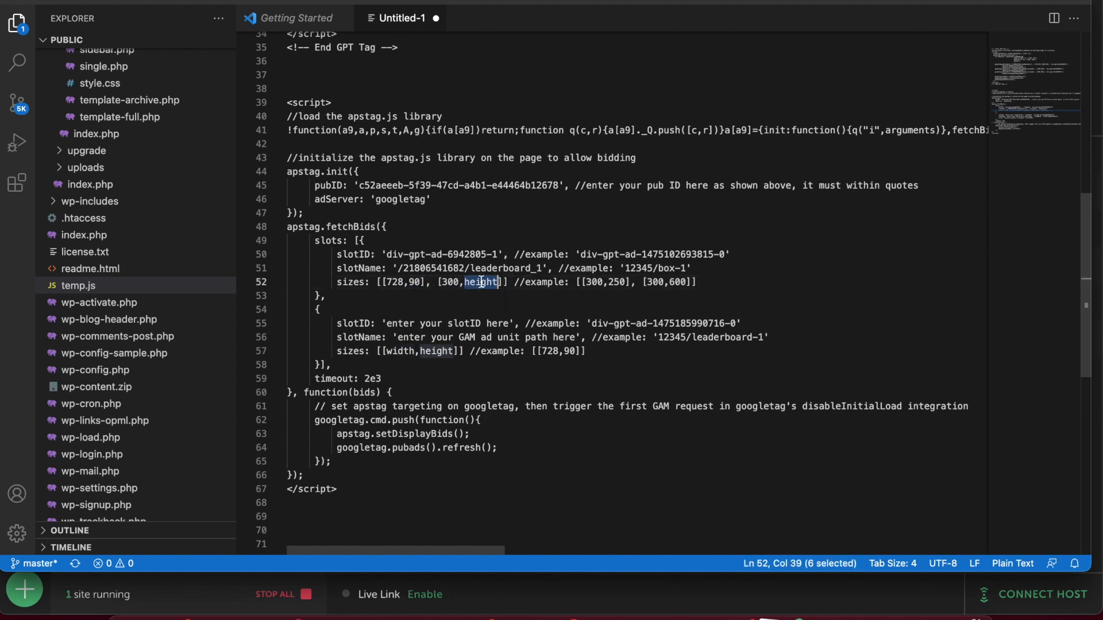
pyautogui.write('250')
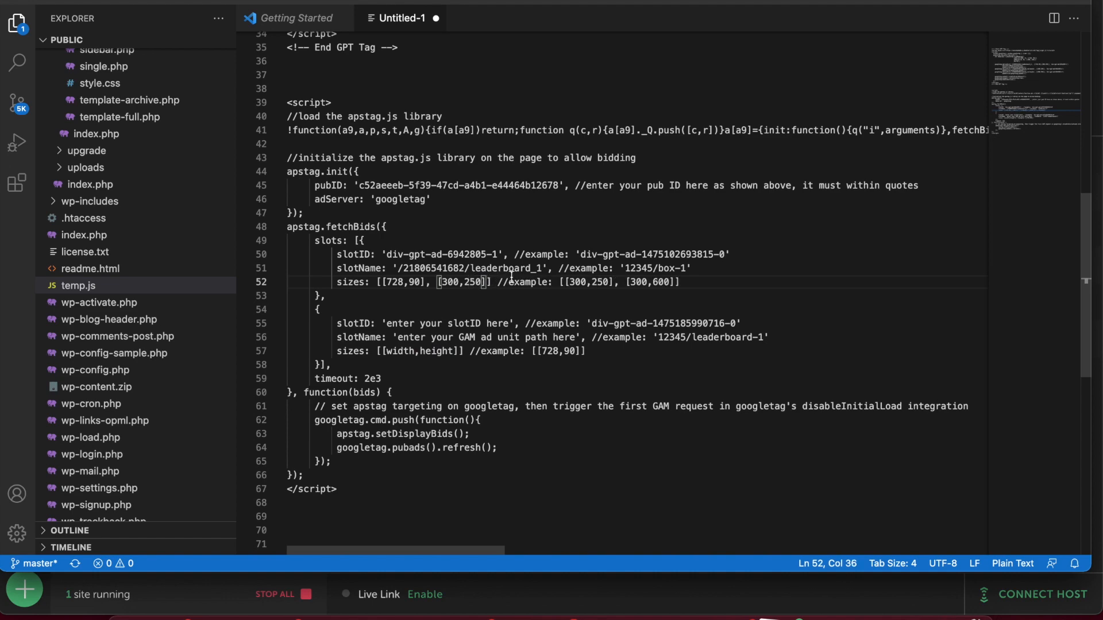
# Fill the second slot and an added third with div-gpt-ad-6942805-2 and div-gpt-ad-6942805-3, each with the medium_rectangle path and sizes [[300,250]].
pyautogui.scroll(8, 485, 252)
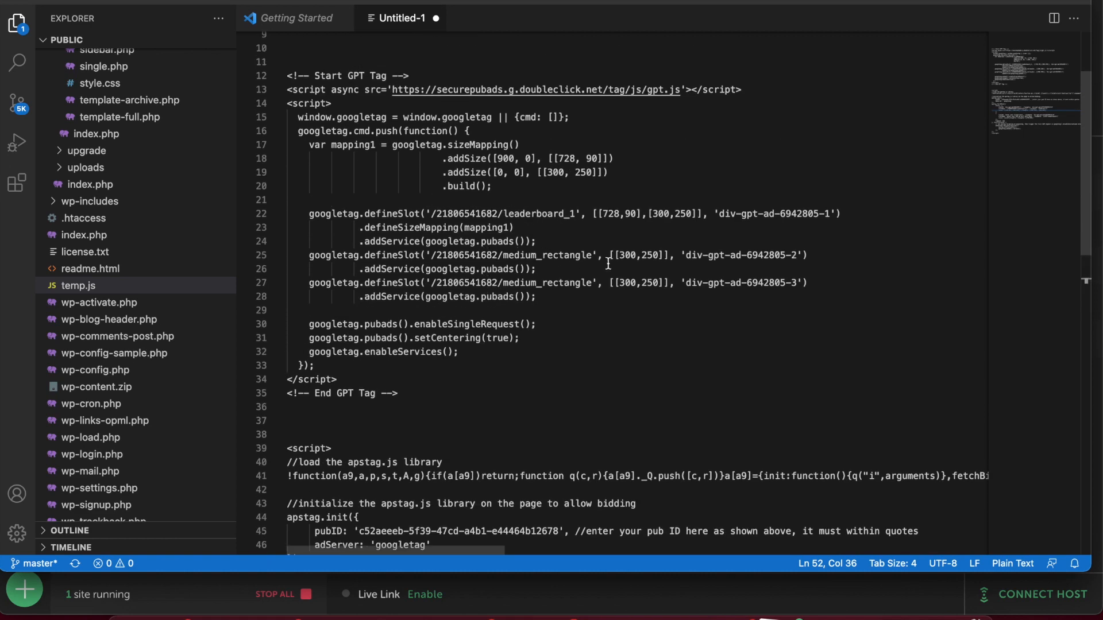
pyautogui.moveTo(800, 255); pyautogui.dragTo(685, 254)
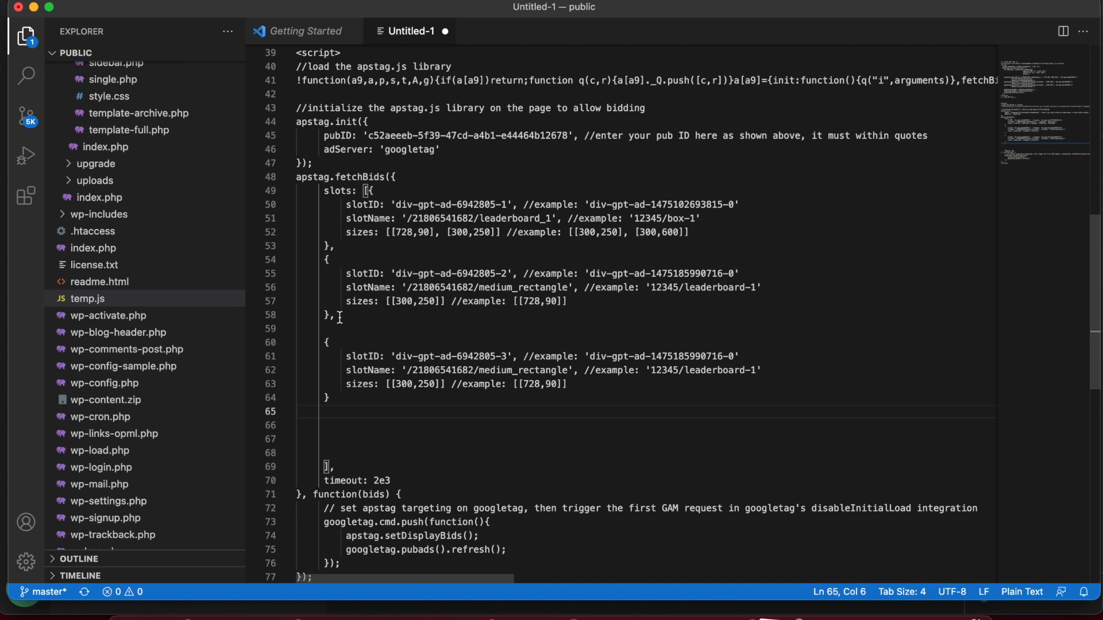
pyautogui.moveTo(340, 318); pyautogui.dragTo(323, 191)
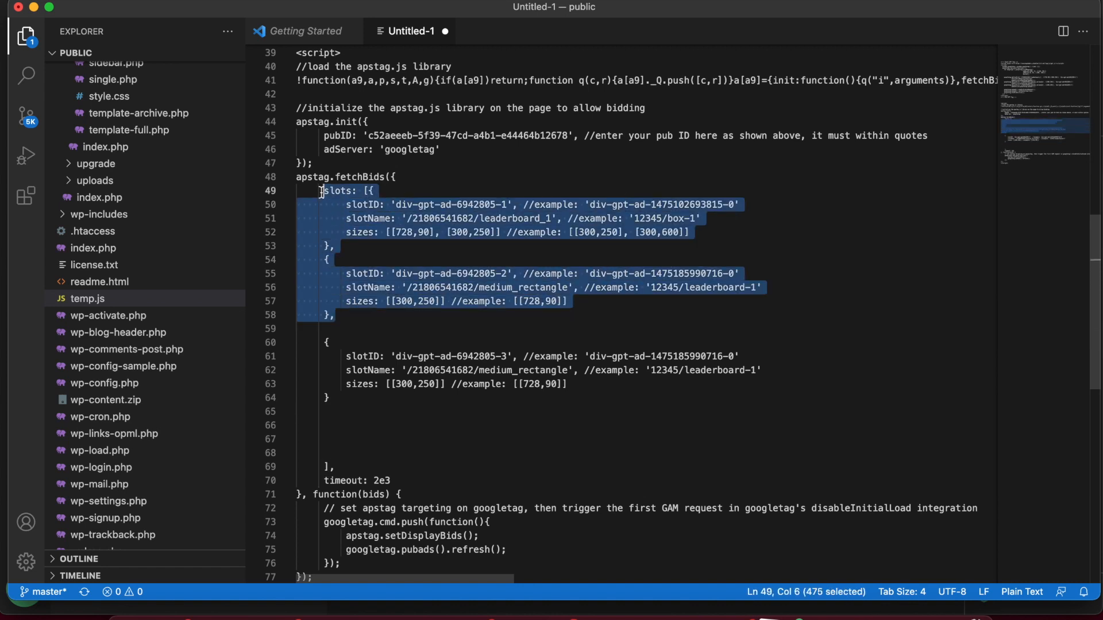
pyautogui.click(336, 310)
# Add a comma after the third slot's closing brace and paste a copy of that slot below it as a fourth.
pyautogui.click(337, 399)
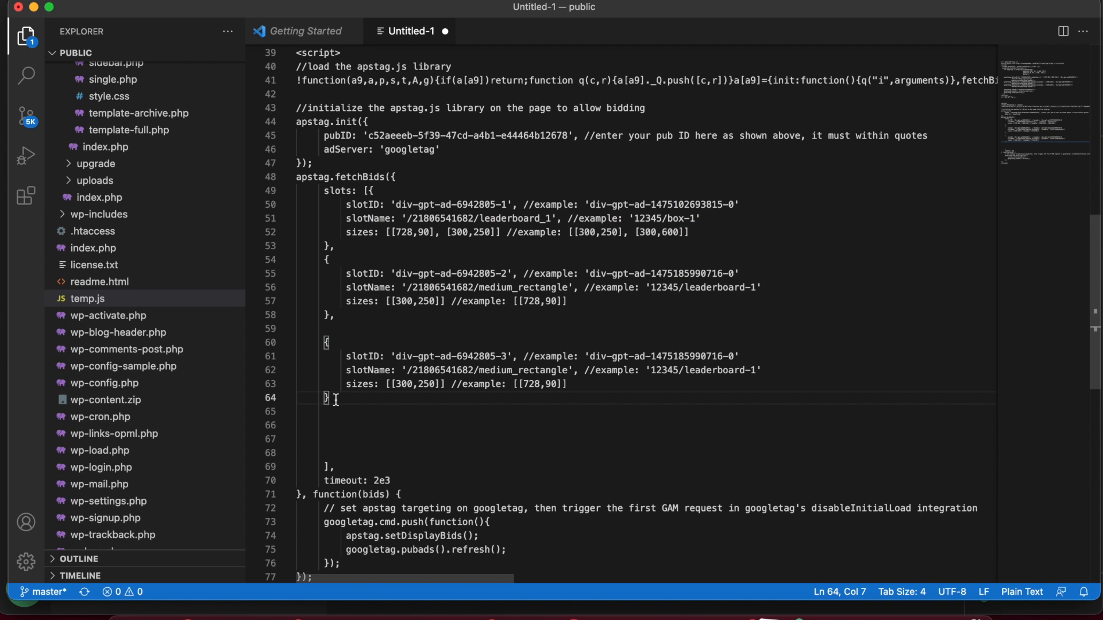
pyautogui.write(',')
pyautogui.moveTo(329, 397); pyautogui.dragTo(323, 343)
pyautogui.press('super+c')
pyautogui.click(337, 420)
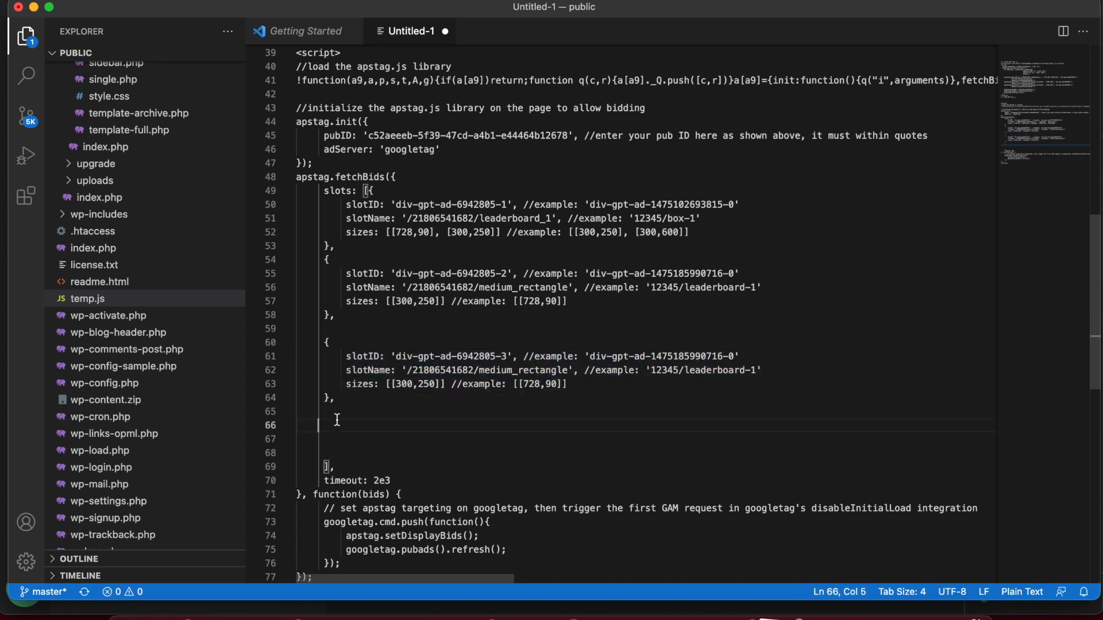
pyautogui.press('super+v')
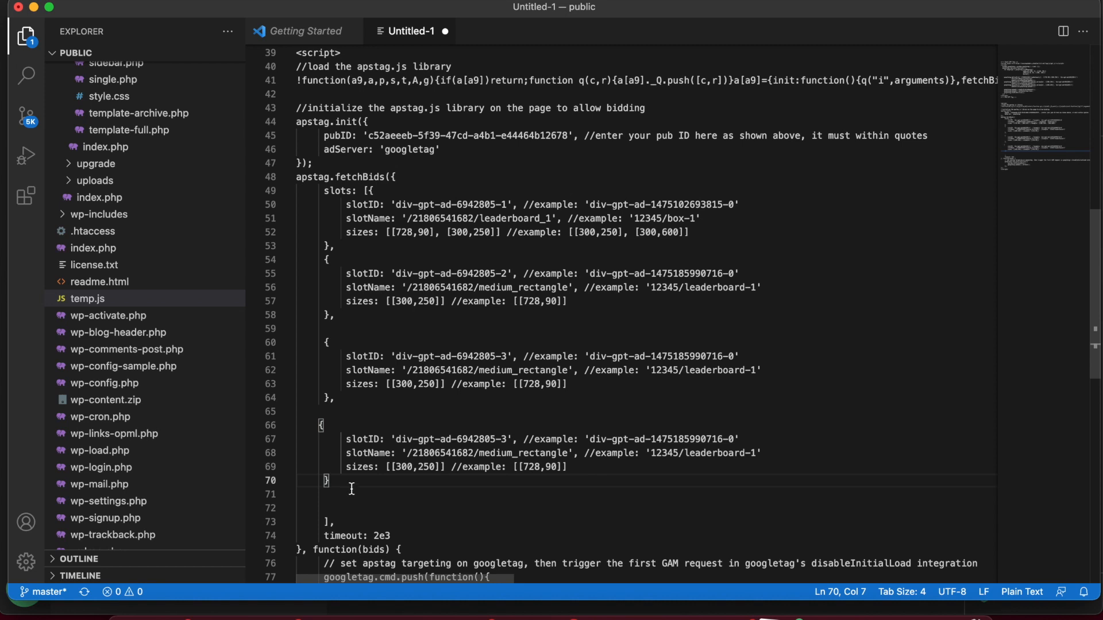
# Delete the duplicated fourth slot and remove the comma after the third slot's closing brace.
pyautogui.moveTo(352, 489); pyautogui.dragTo(312, 423)
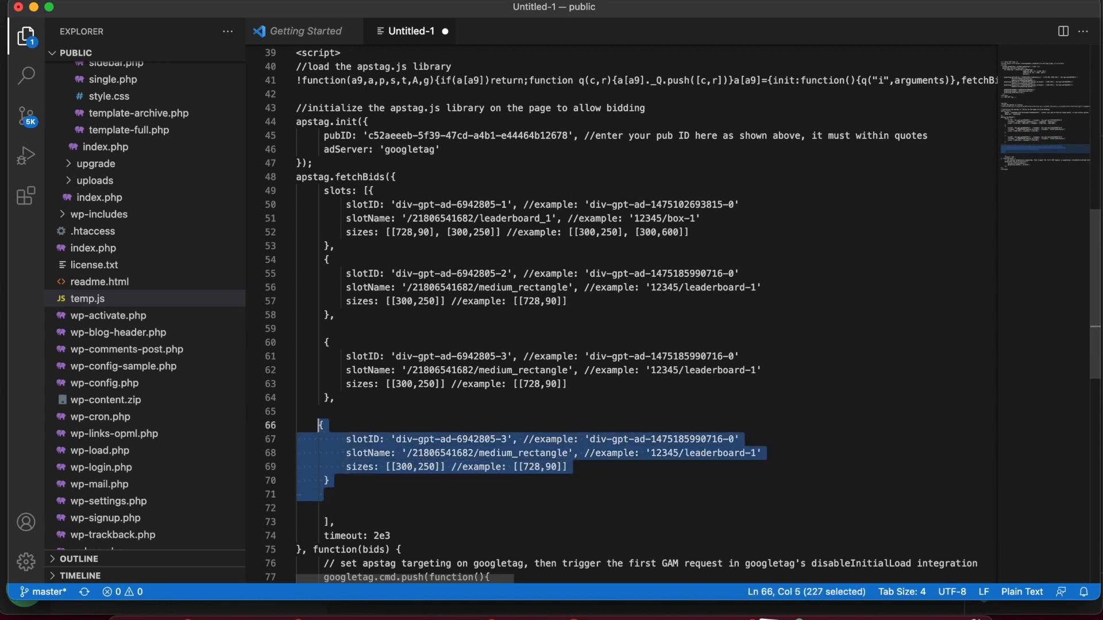
pyautogui.press('BackSpace')
pyautogui.press('Left')
pyautogui.press('Left')
pyautogui.press('Left')
pyautogui.press('Left')
pyautogui.press('Left')
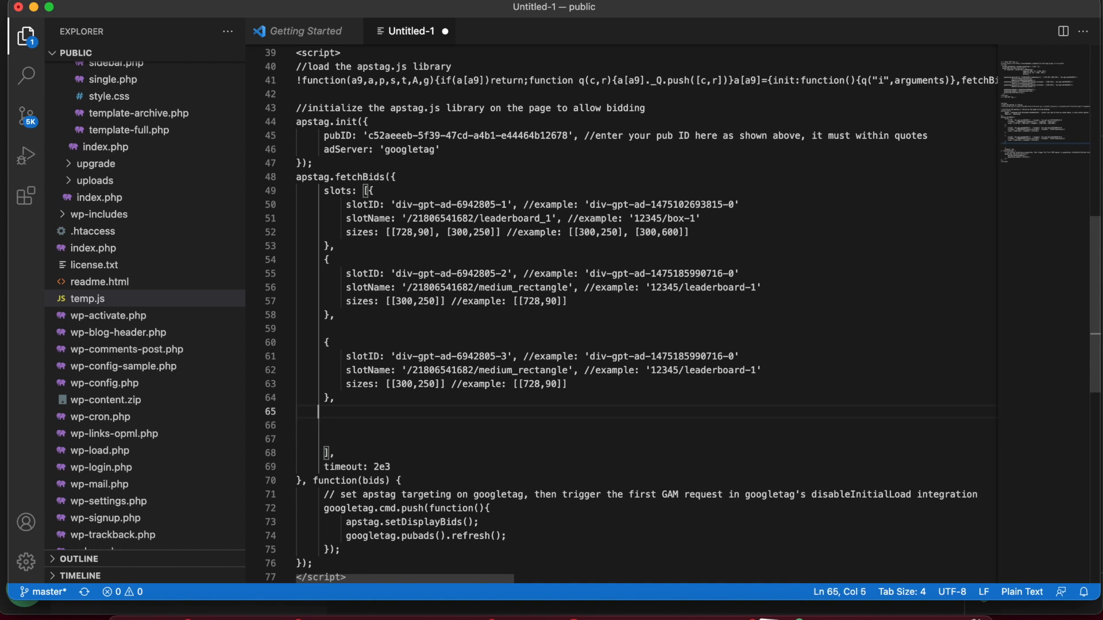
pyautogui.press('BackSpace')
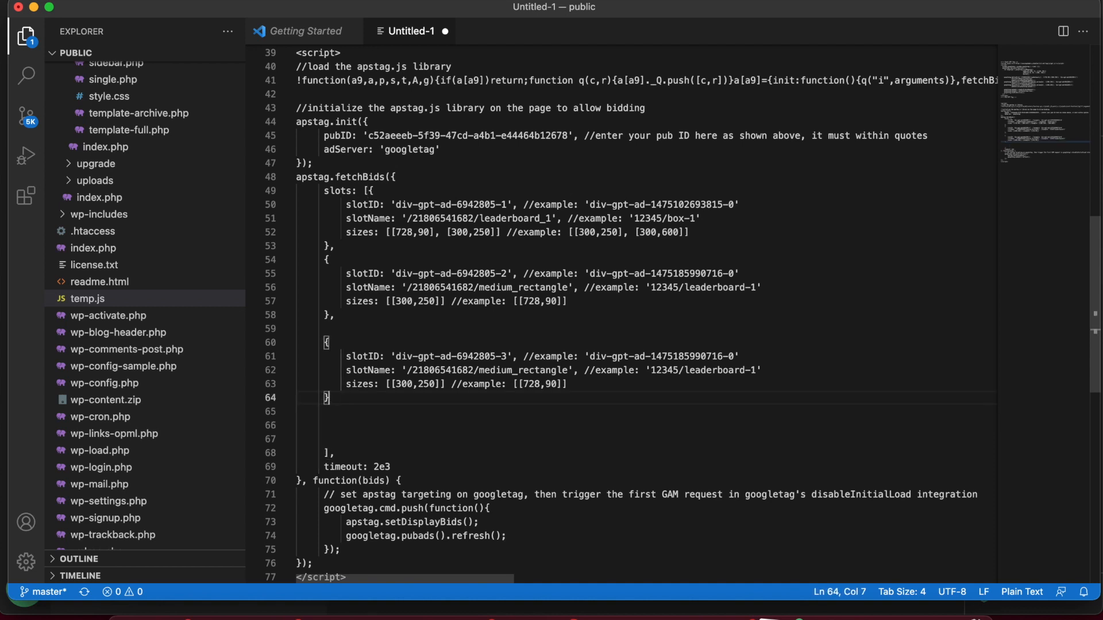
pyautogui.press('Down')
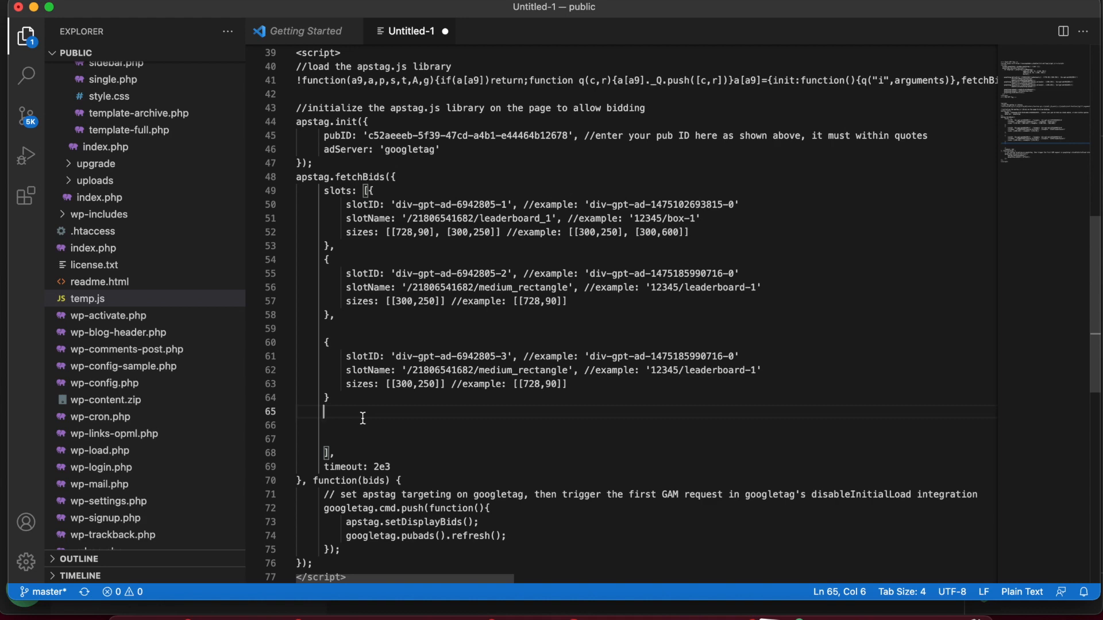
# Review the GPT tag code, then switch to the browser and look through the Add Javascript page of Amazon's Unified Ad Marketplace documentation.
pyautogui.scroll(10, 363, 419)
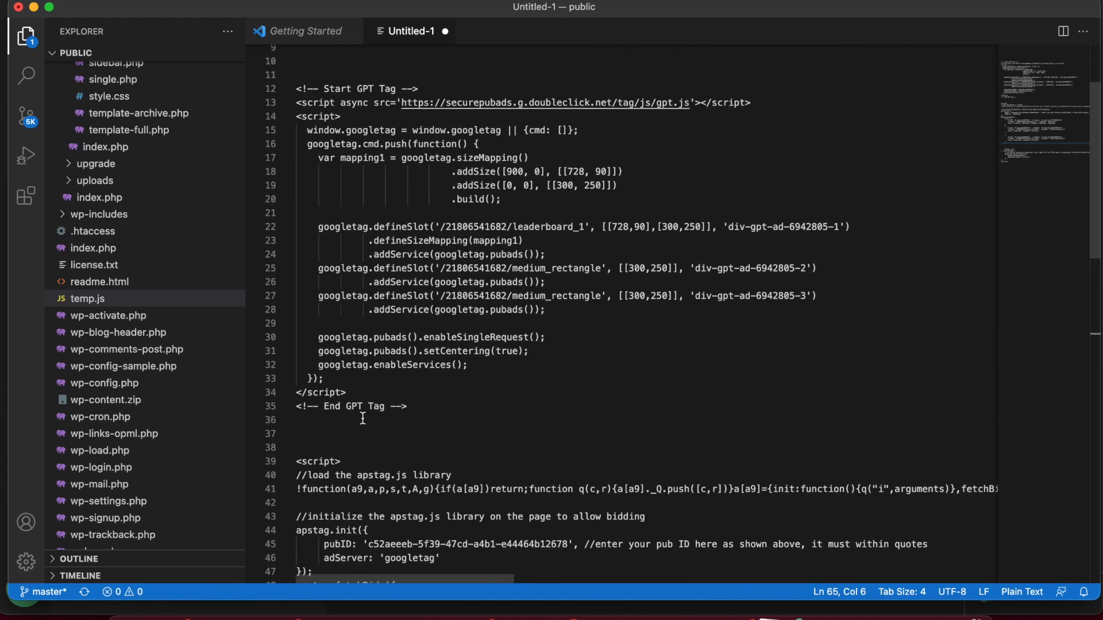
pyautogui.scroll(4, 363, 419)
pyautogui.scroll(-2, 363, 419)
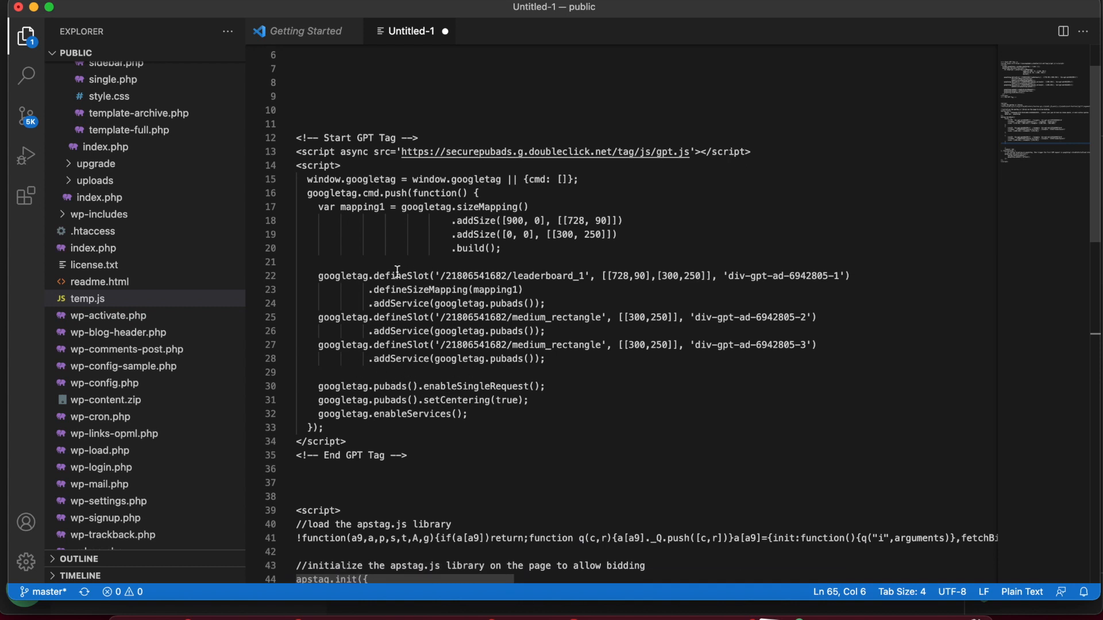
pyautogui.press('super+Tab')
pyautogui.click(269, 327)
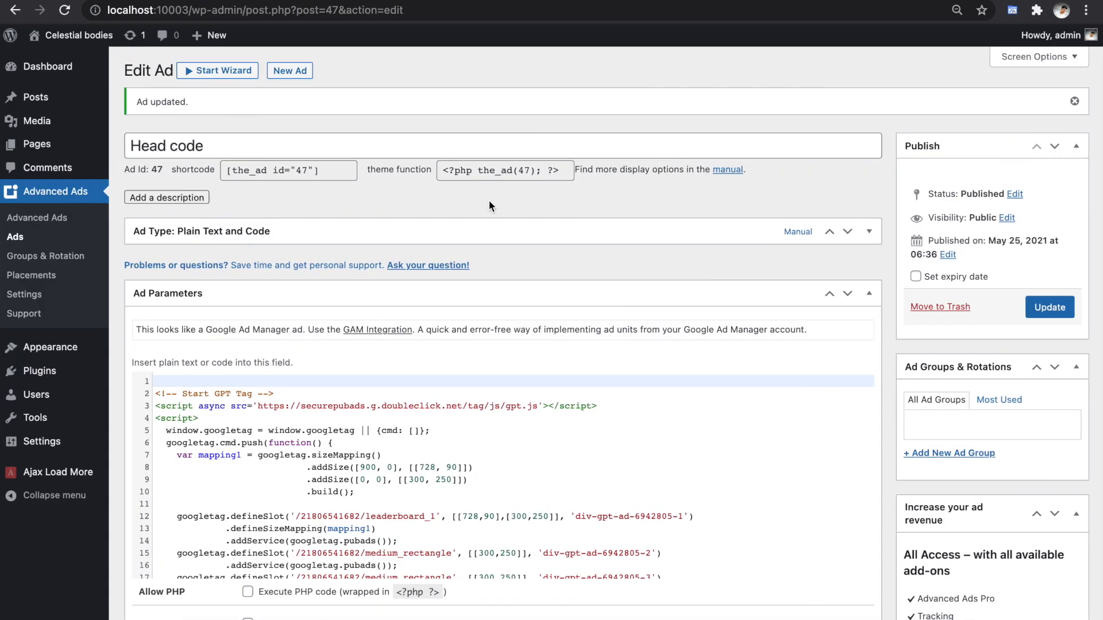
pyautogui.hotkey('ctrl', 'Tab')
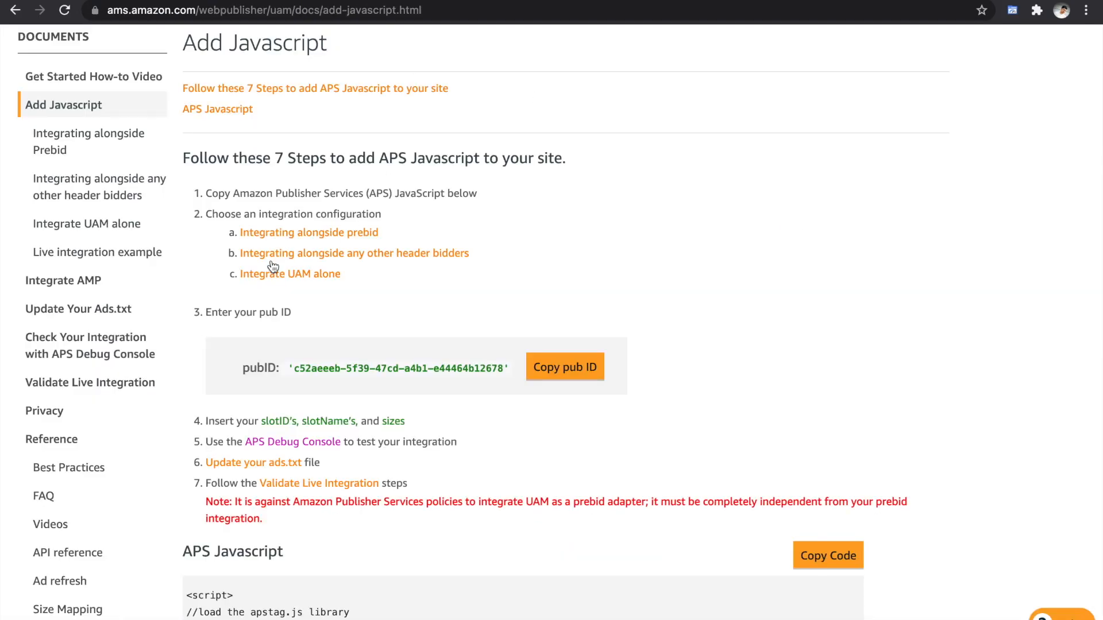
pyautogui.scroll(3, 368, 195)
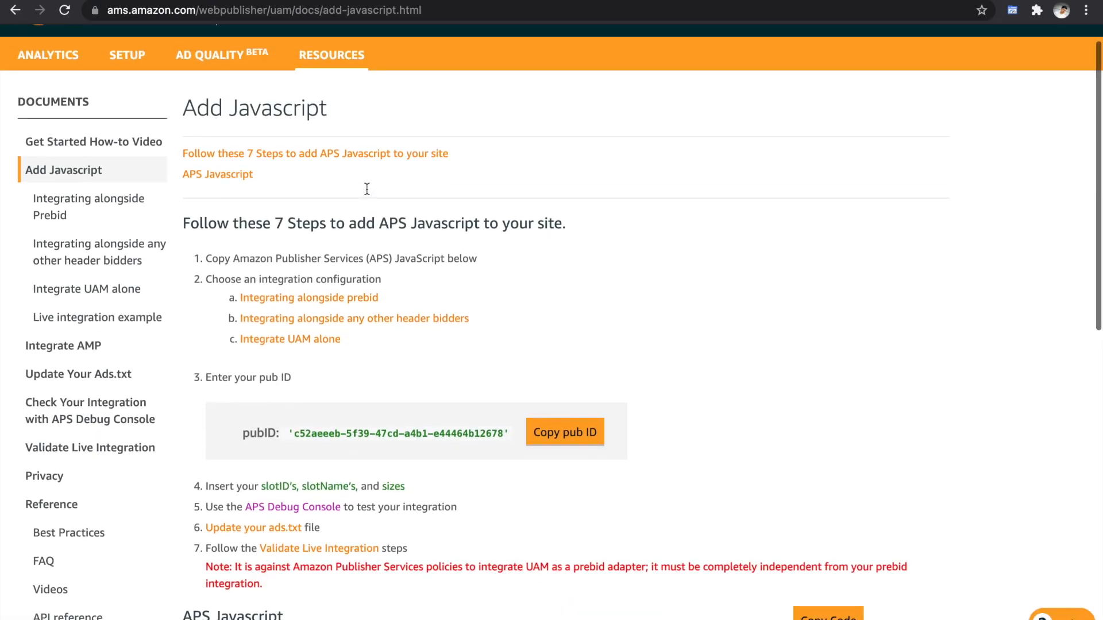
pyautogui.scroll(-10, 310, 481)
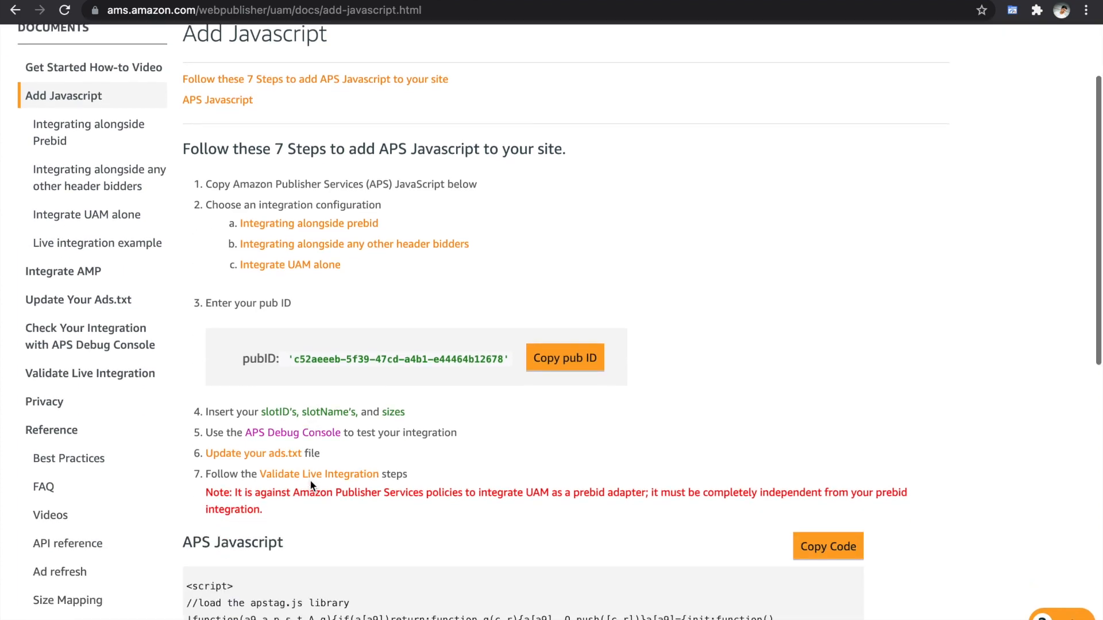
pyautogui.scroll(-3, 311, 481)
pyautogui.scroll(1, 311, 481)
pyautogui.scroll(-4, 310, 481)
pyautogui.scroll(15, 310, 481)
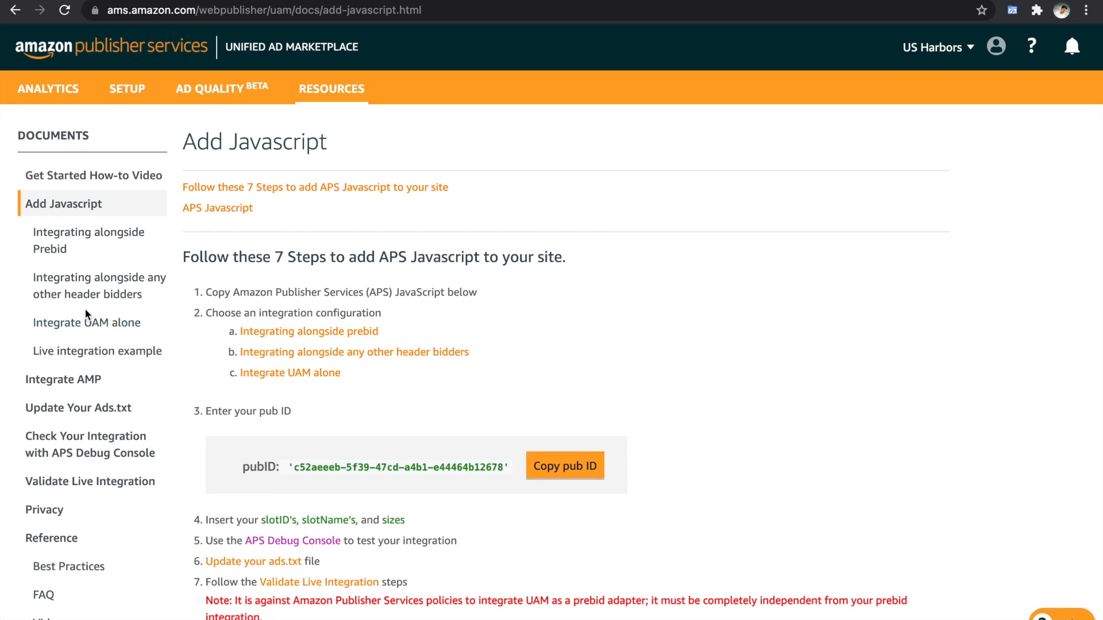
# Open the Integrate UAM alone documentation page and copy the googletag.pubads().disableInitialLoad(); line from its example code.
pyautogui.click(85, 323)
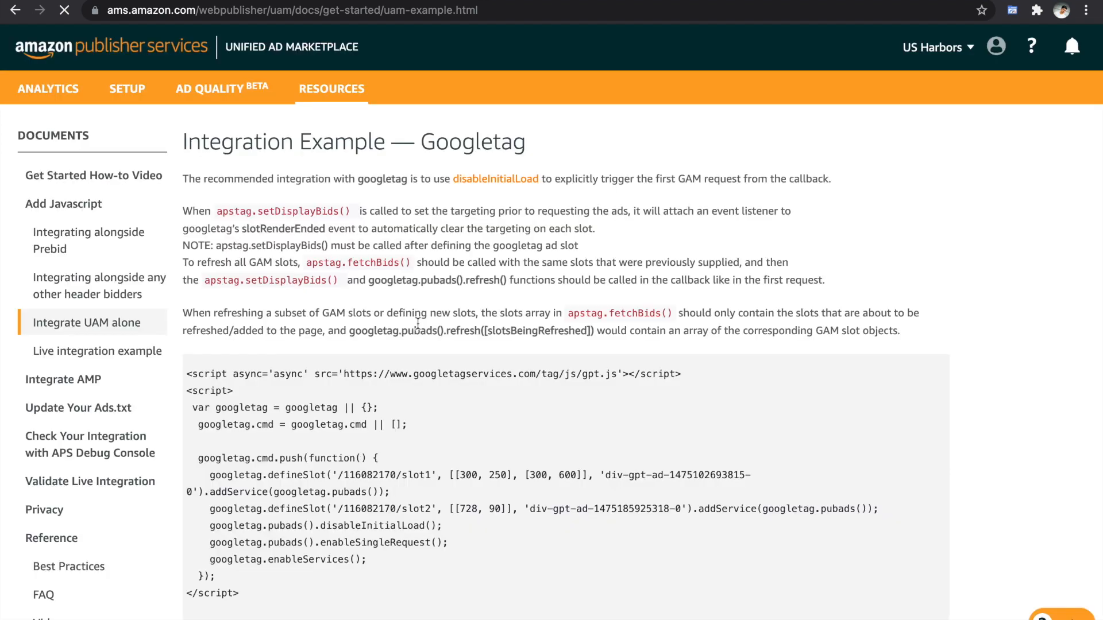
pyautogui.scroll(-3, 418, 324)
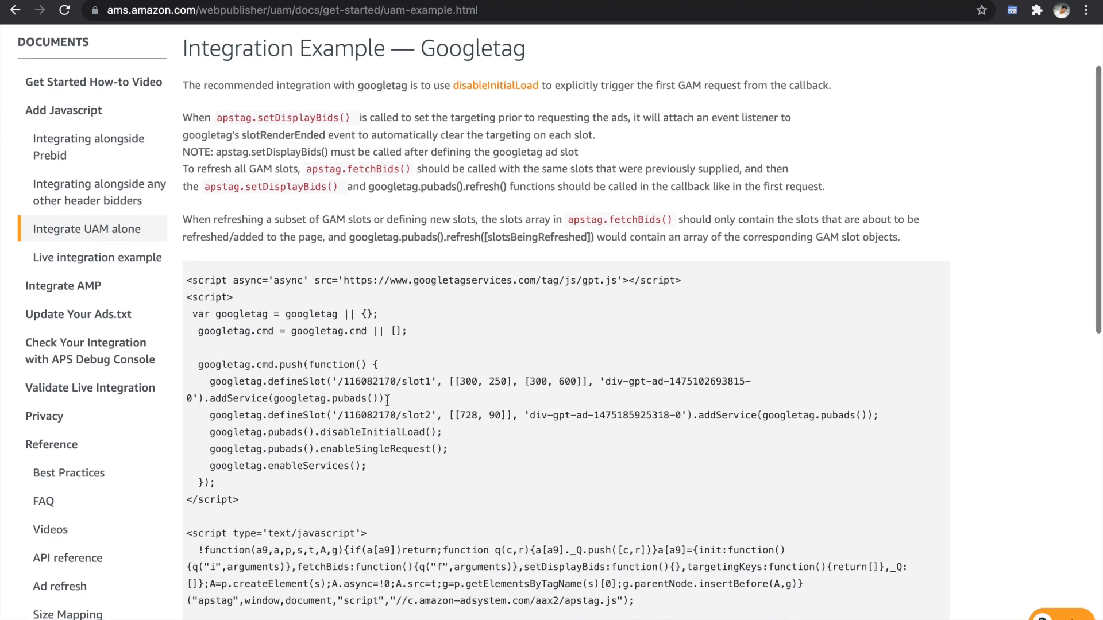
pyautogui.tripleClick(328, 431)
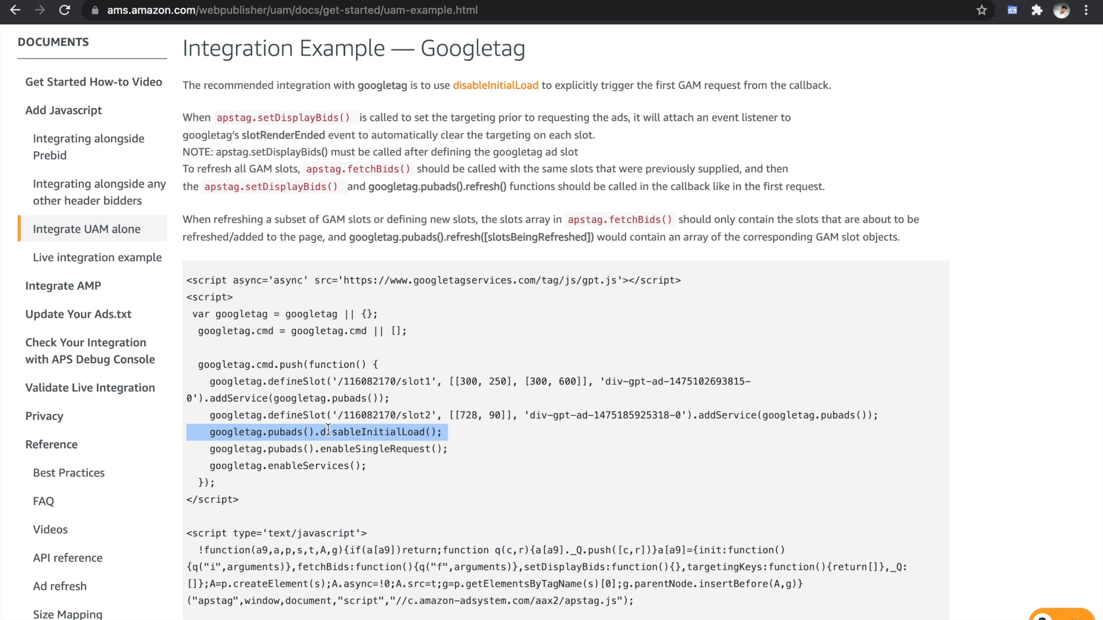
pyautogui.scroll(-2, 328, 431)
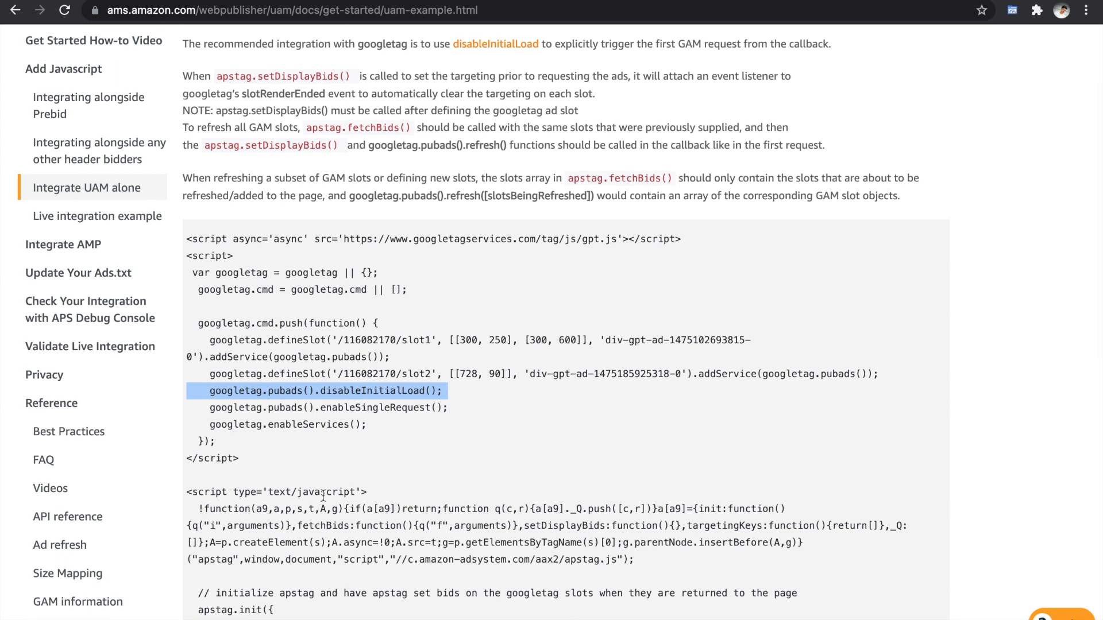
pyautogui.scroll(-10, 321, 555)
pyautogui.scroll(-7, 321, 555)
pyautogui.scroll(8, 354, 206)
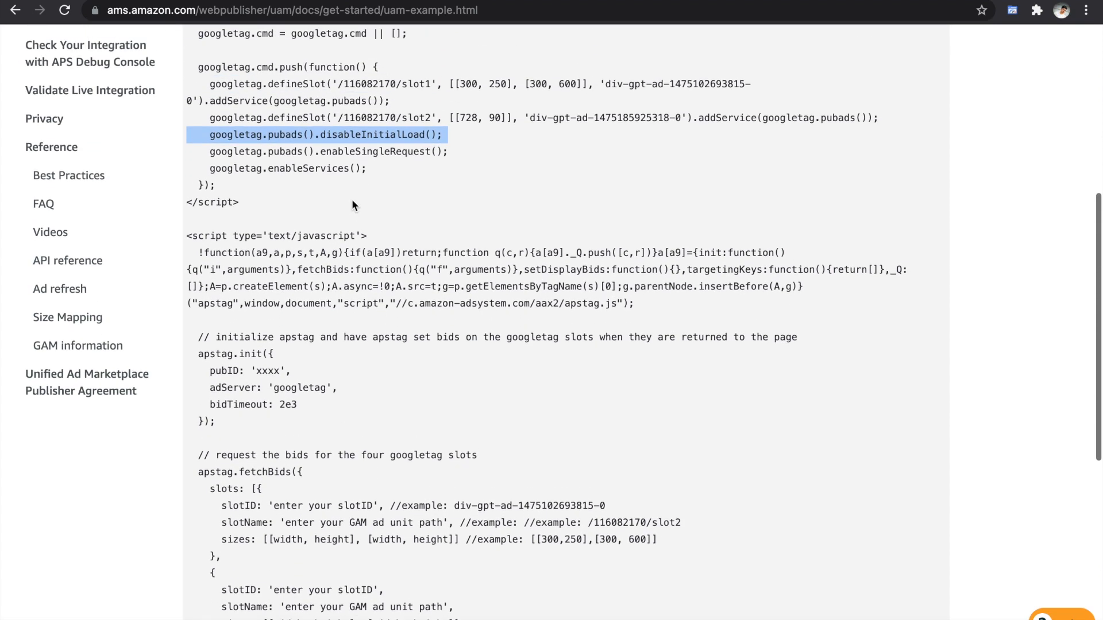
pyautogui.tripleClick(341, 134)
pyautogui.press('super+c')
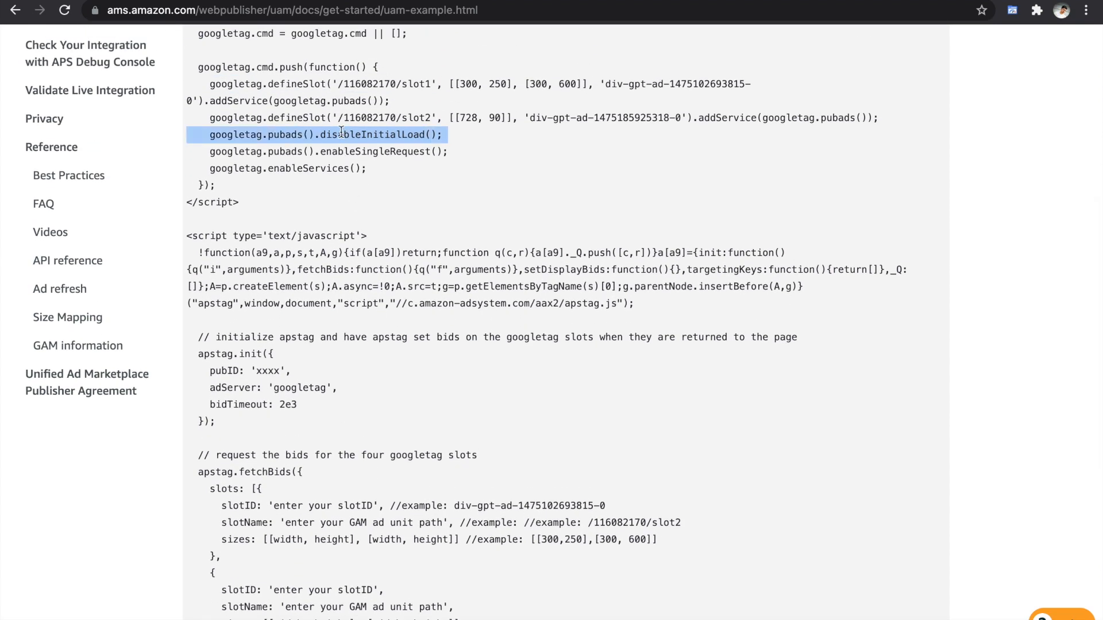
# Switch to VS Code and insert the copied disableInitialLoad line directly above enableSingleRequest in the GPT tag.
pyautogui.press('super+Tab')
pyautogui.press('super+Tab')
pyautogui.scroll(-1, 460, 429)
pyautogui.press('super+Tab')
pyautogui.press('super+Tab')
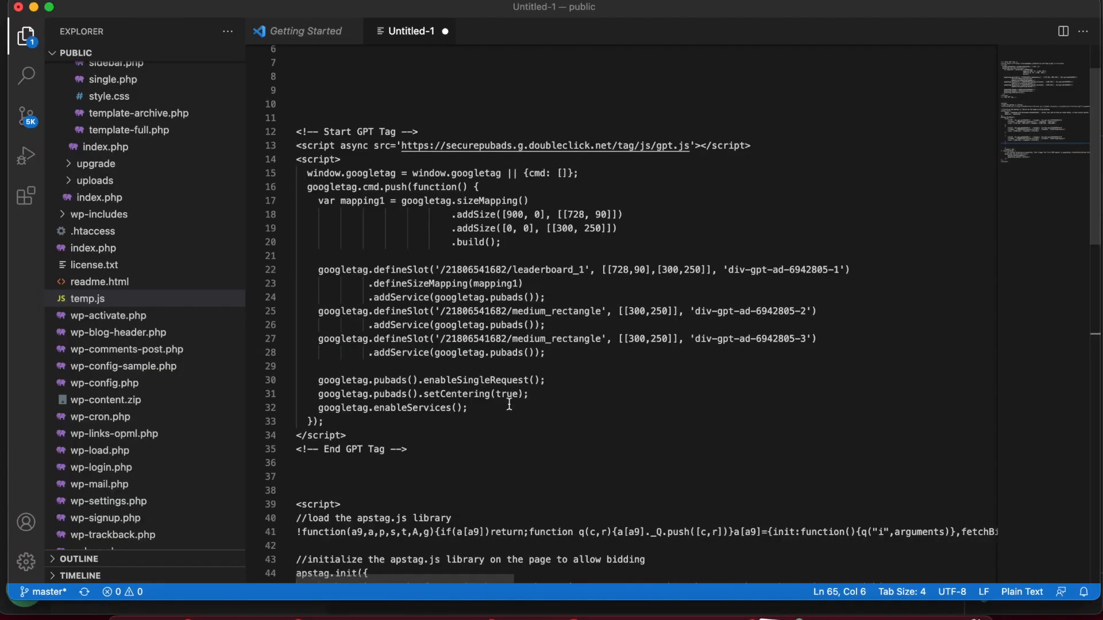
pyautogui.click(541, 367)
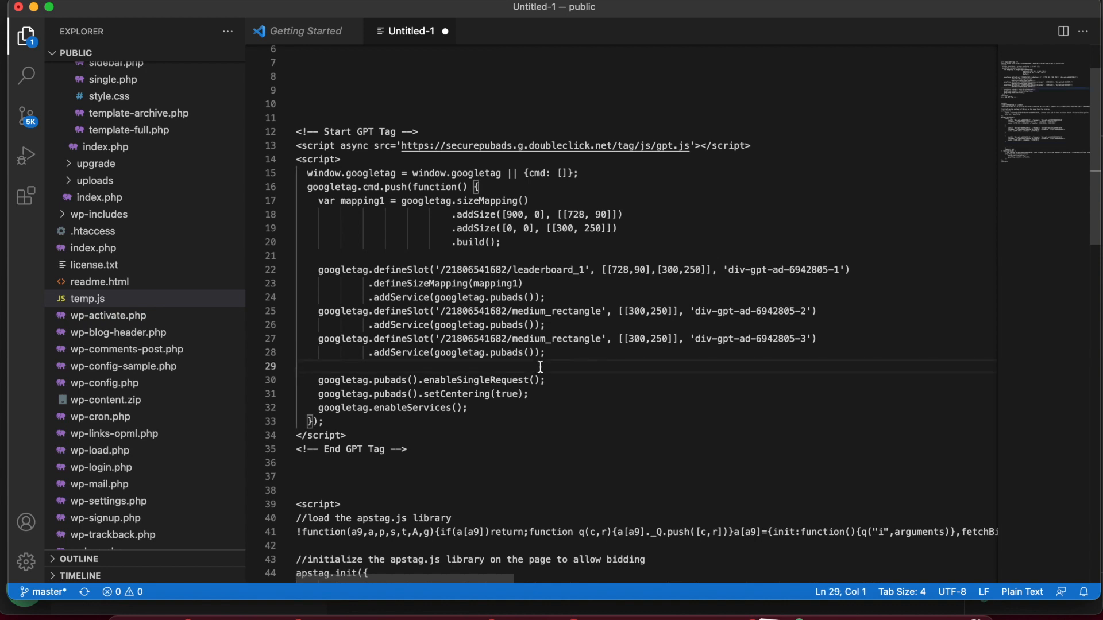
pyautogui.press('Return')
pyautogui.press('super+v')
pyautogui.press('BackSpace')
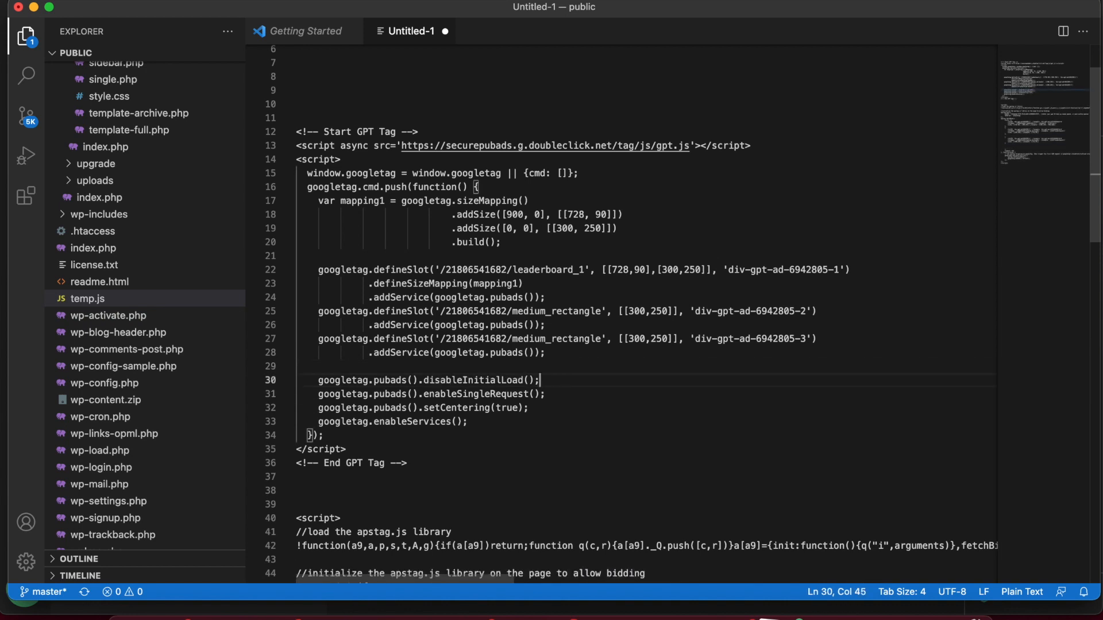
# Check the combined GPT and APS code and copy the whole file.
pyautogui.scroll(-2, 603, 307)
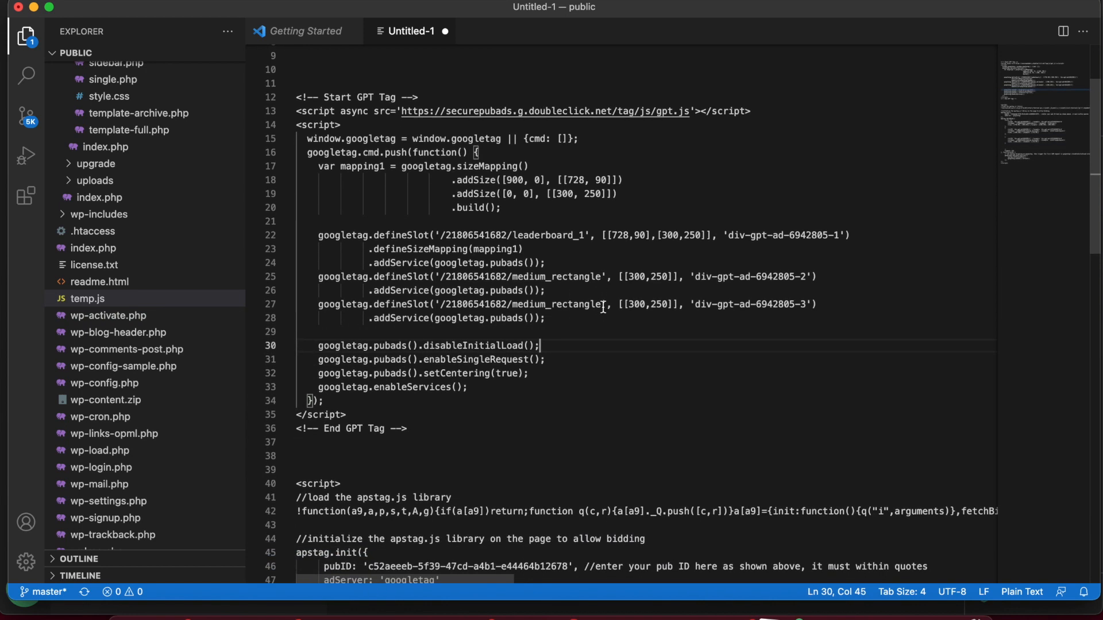
pyautogui.scroll(-10, 603, 307)
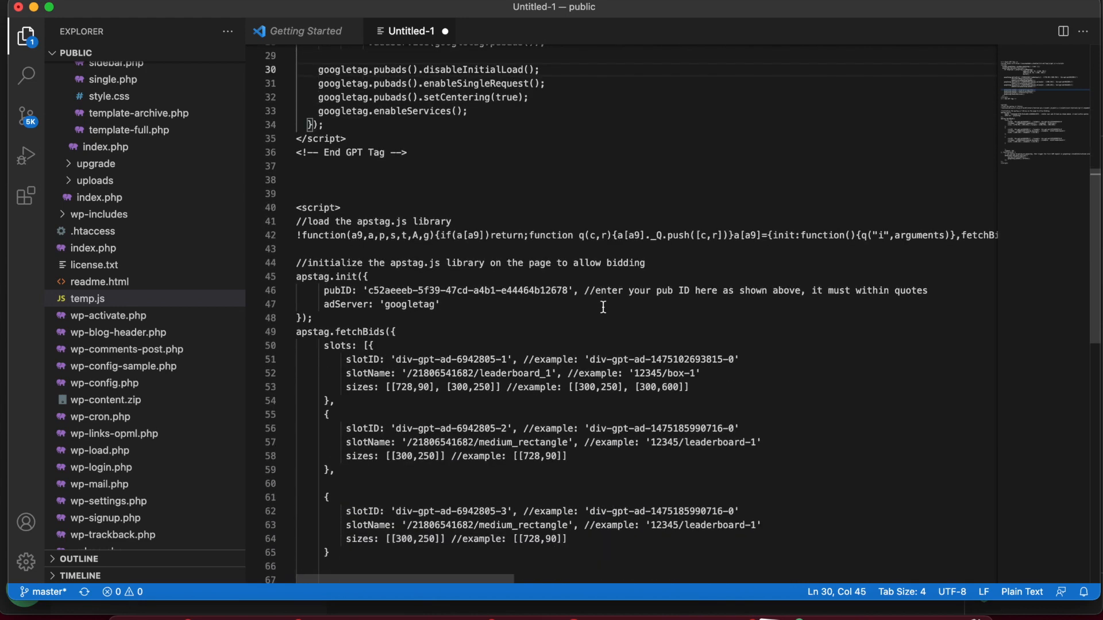
pyautogui.scroll(-2, 603, 307)
pyautogui.scroll(4, 603, 307)
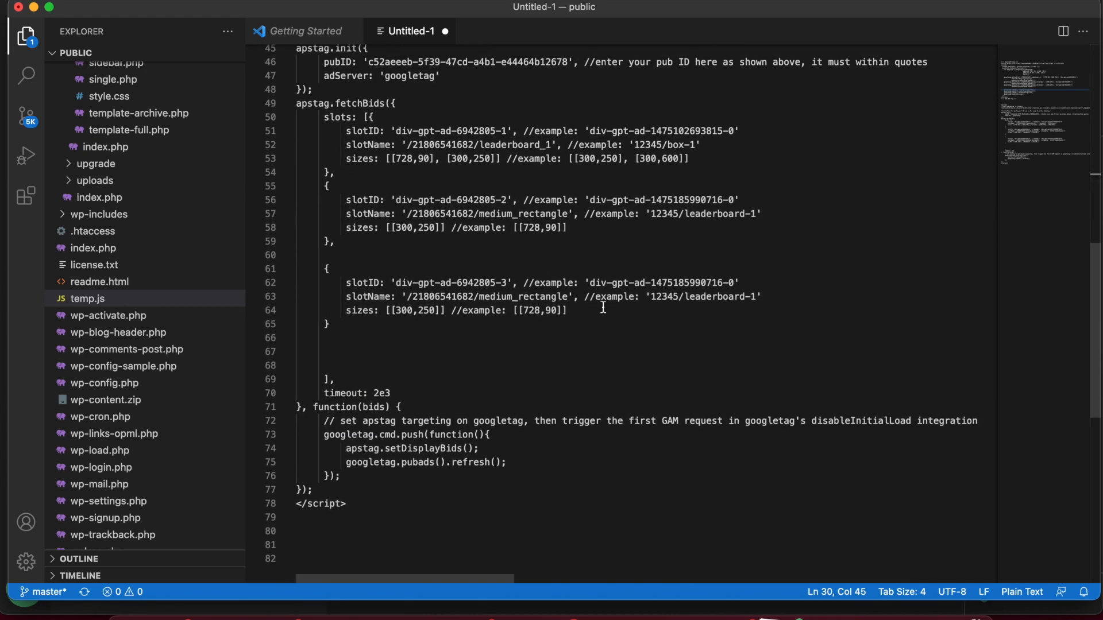
pyautogui.scroll(4, 603, 308)
pyautogui.press('super+a')
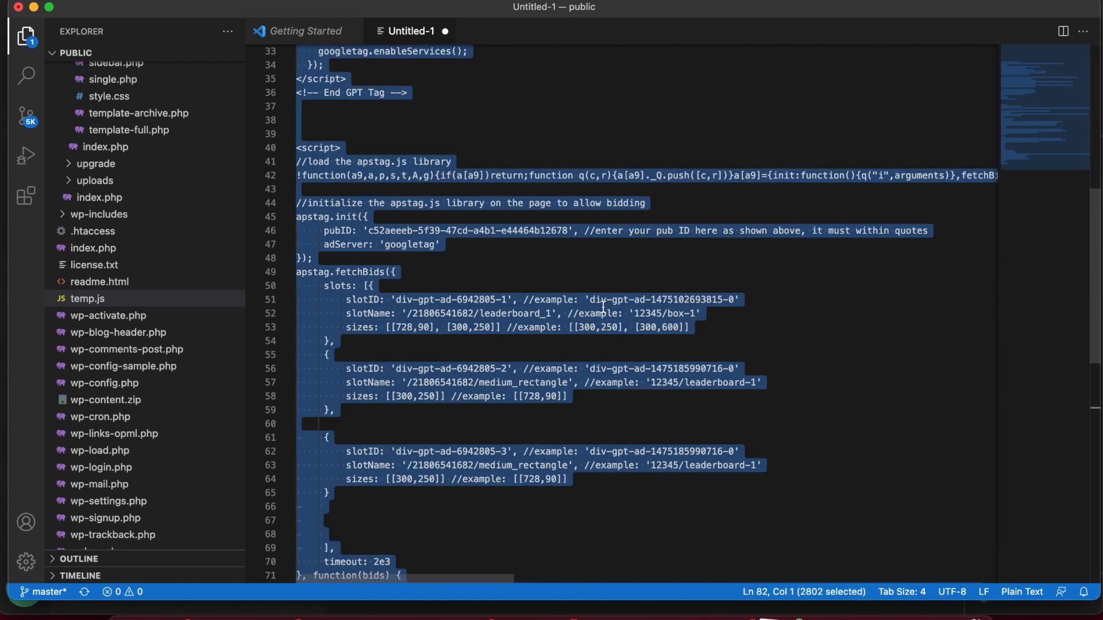
pyautogui.rightClick(424, 193)
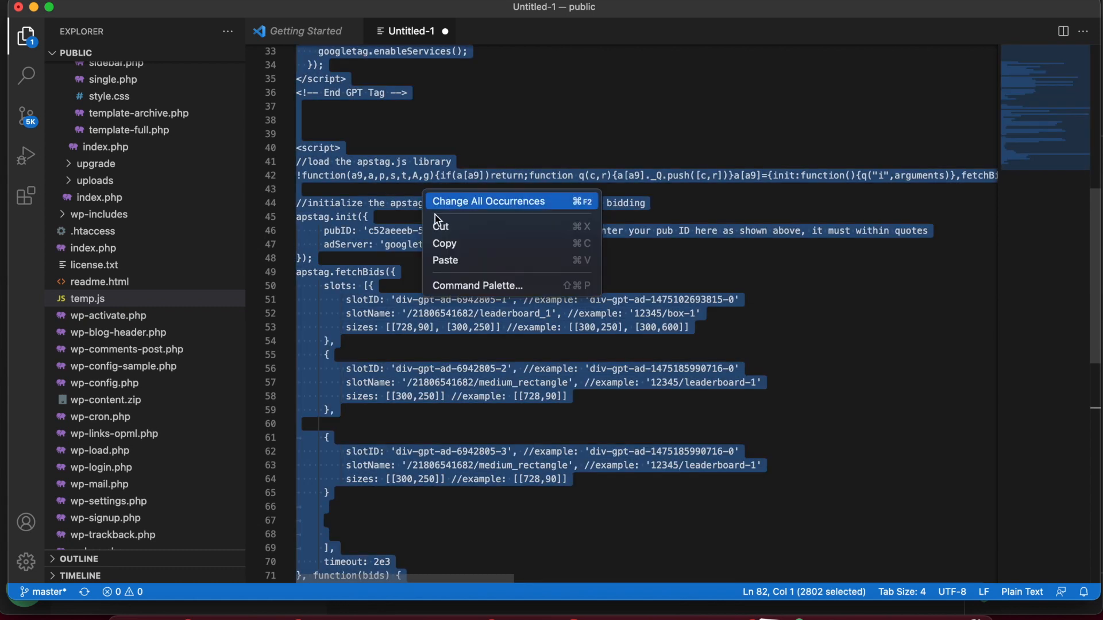
pyautogui.click(446, 244)
pyautogui.rightClick(393, 188)
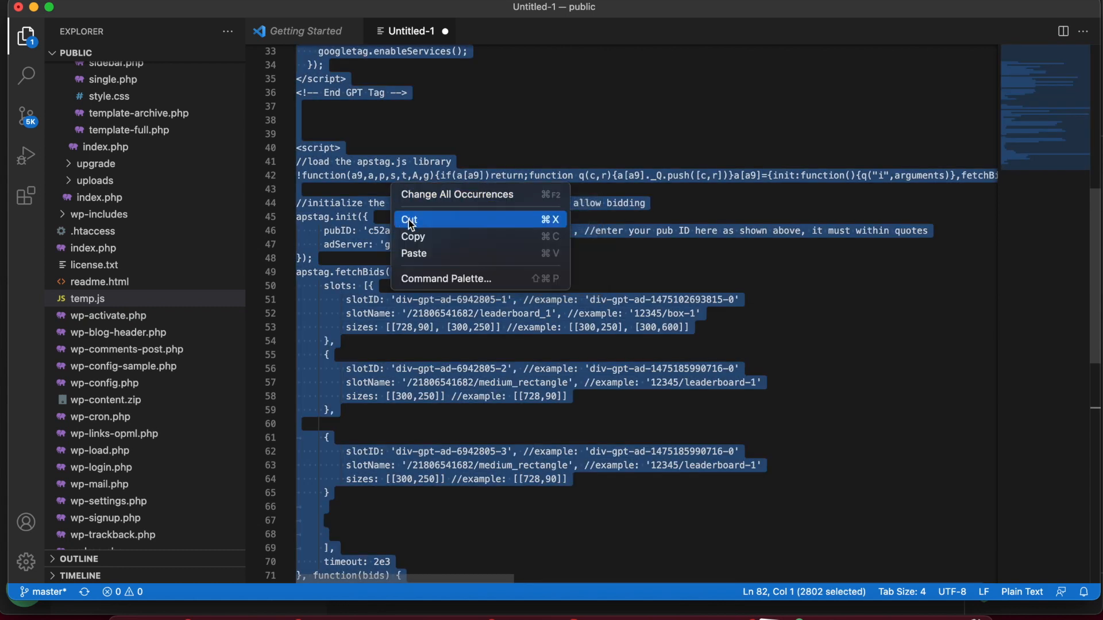
pyautogui.click(412, 238)
# Switch to Local, open the site's WordPress admin, and open the Head code ad in Advanced Ads for editing.
pyautogui.press('super+Tab')
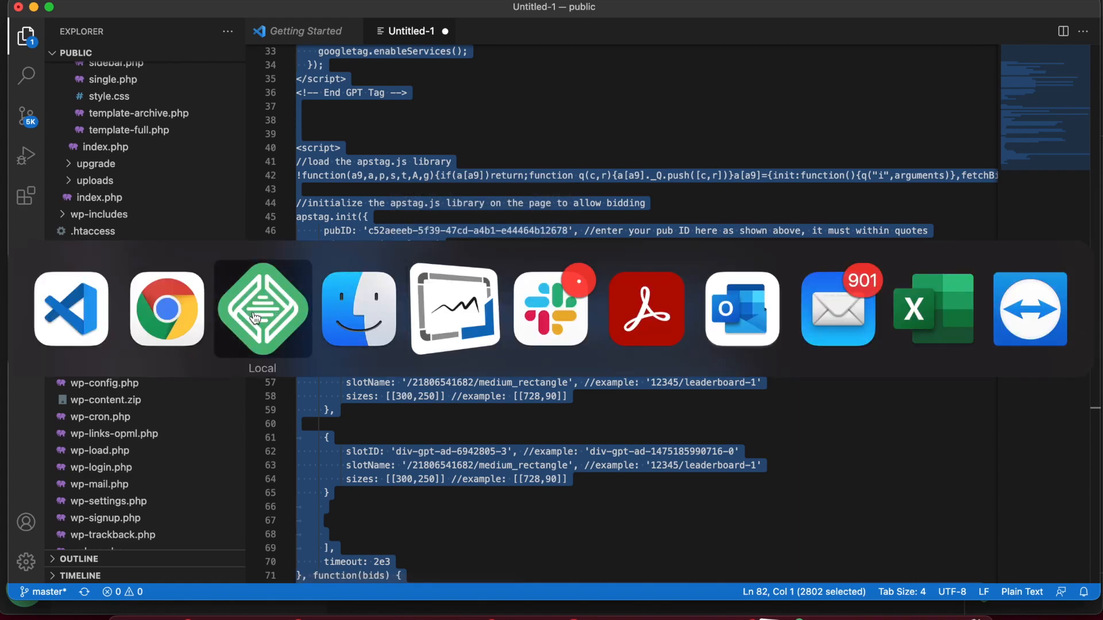
pyautogui.click(256, 318)
pyautogui.click(948, 107)
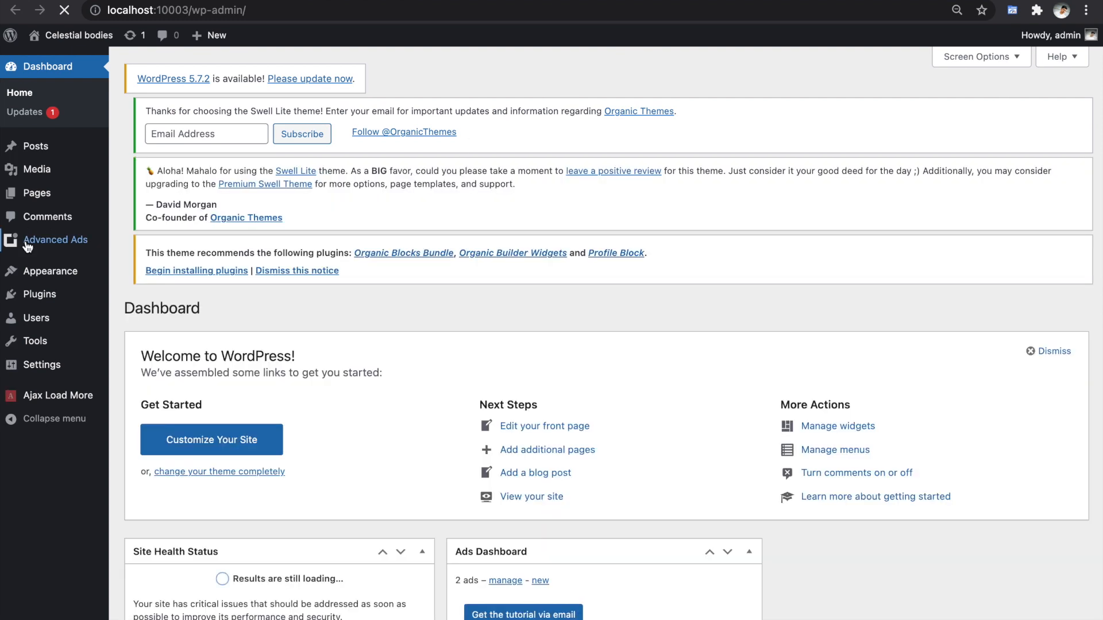
pyautogui.moveTo(27, 247)
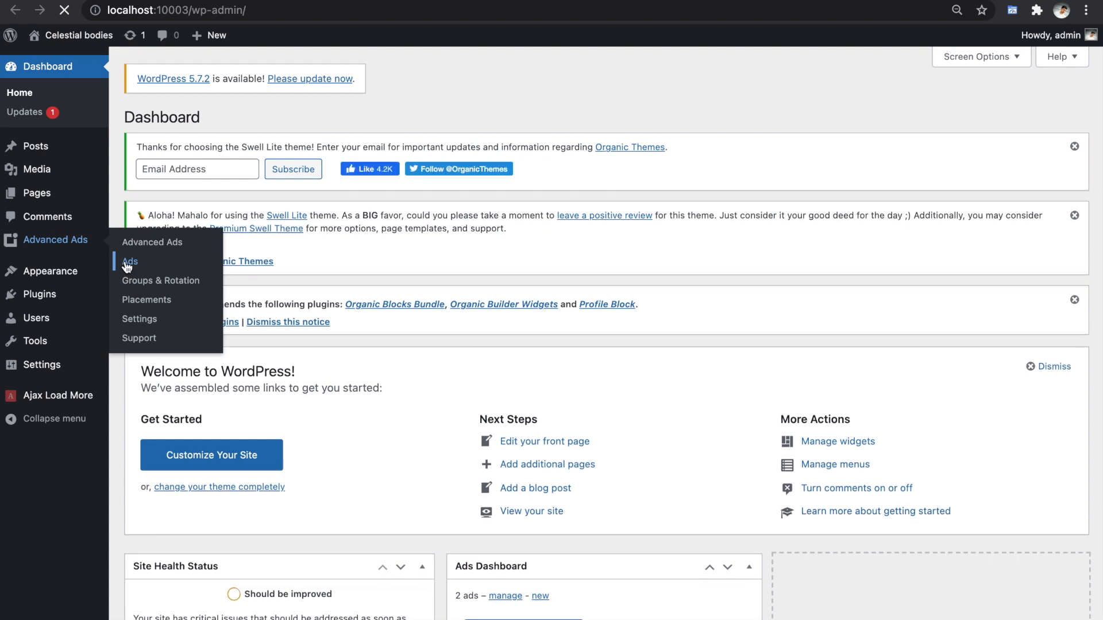
pyautogui.click(127, 263)
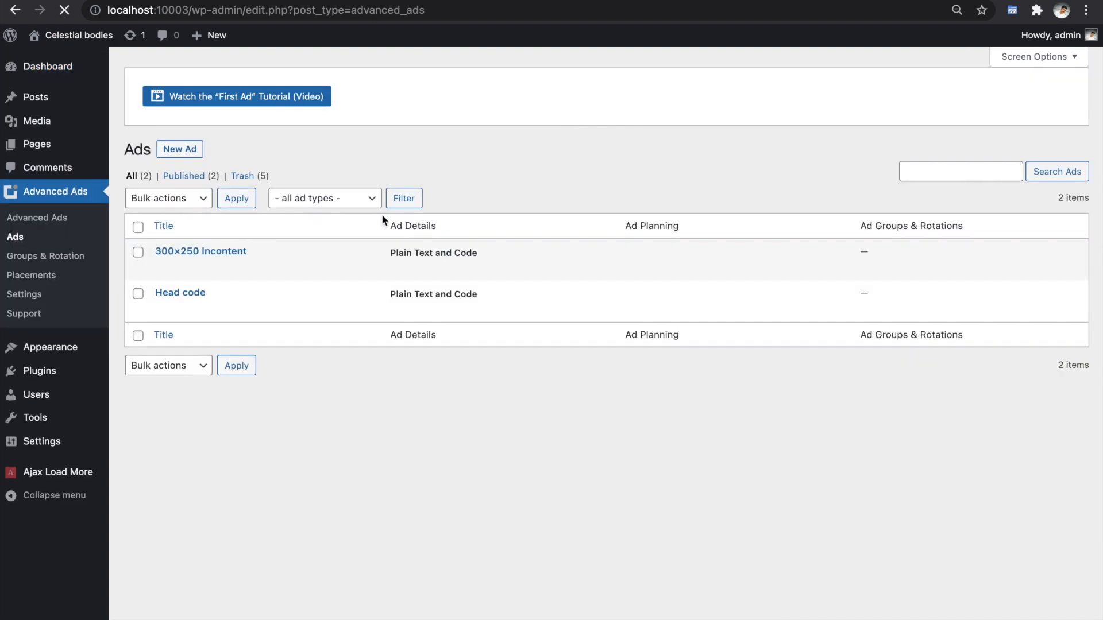
pyautogui.click(163, 309)
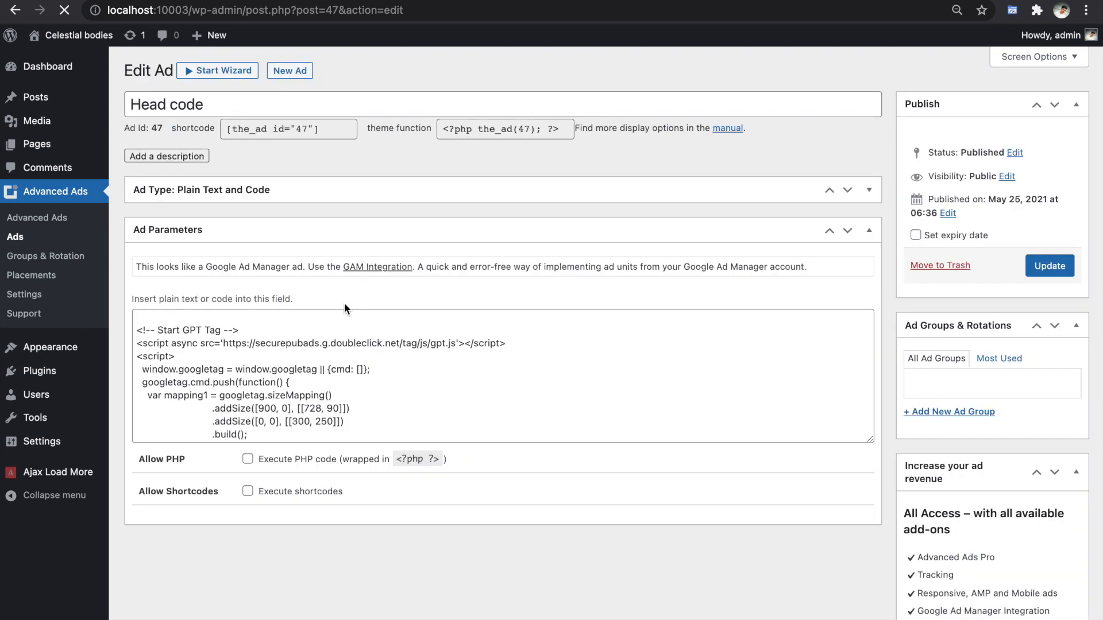
# Replace all existing code in the Head code ad with the copied combined GPT and APS code.
pyautogui.click(251, 375)
pyautogui.doubleClick(261, 376)
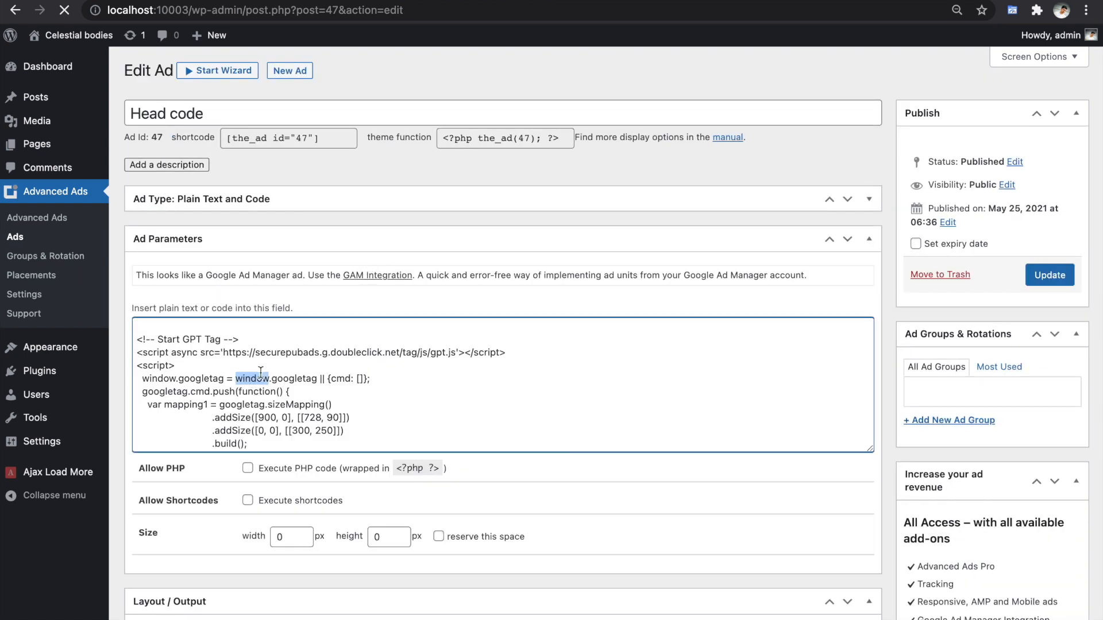
pyautogui.hotkey('ctrl', 'a')
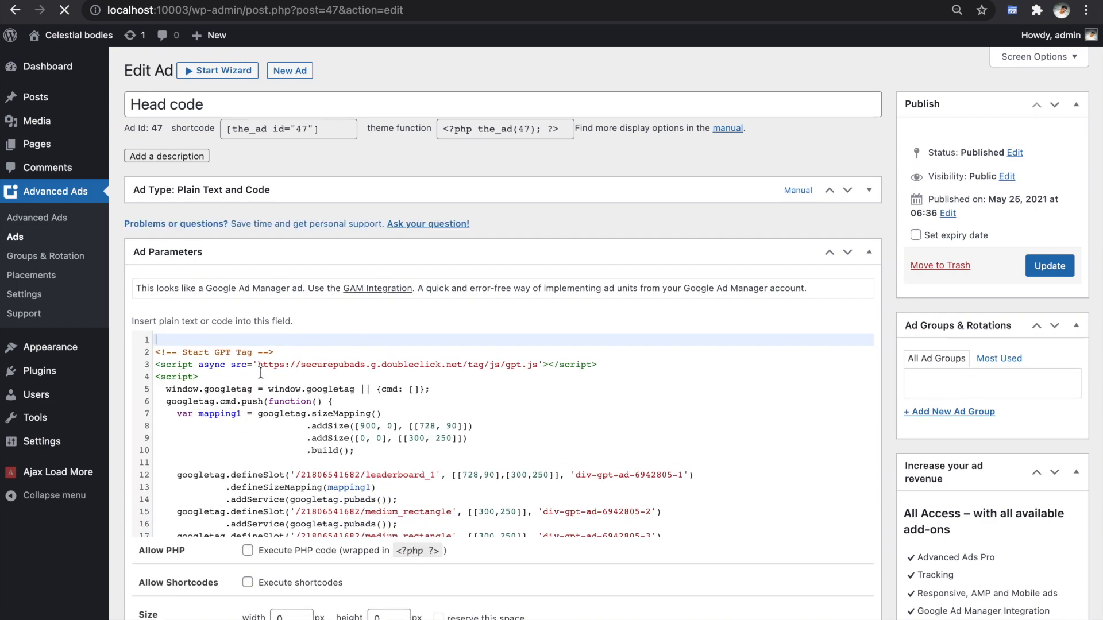
pyautogui.hotkey('ctrl', 'a')
pyautogui.press('BackSpace')
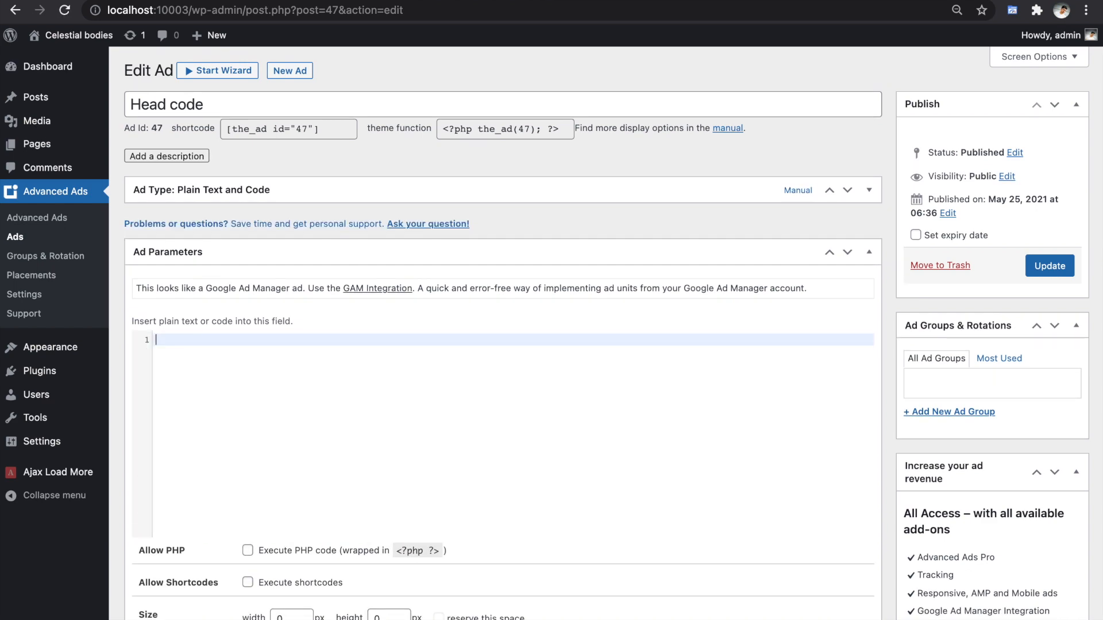
pyautogui.hotkey('ctrl', 'v')
# Delete the extra blank lines above the Start GPT Tag comment in the ad code.
pyautogui.scroll(20, 293, 390)
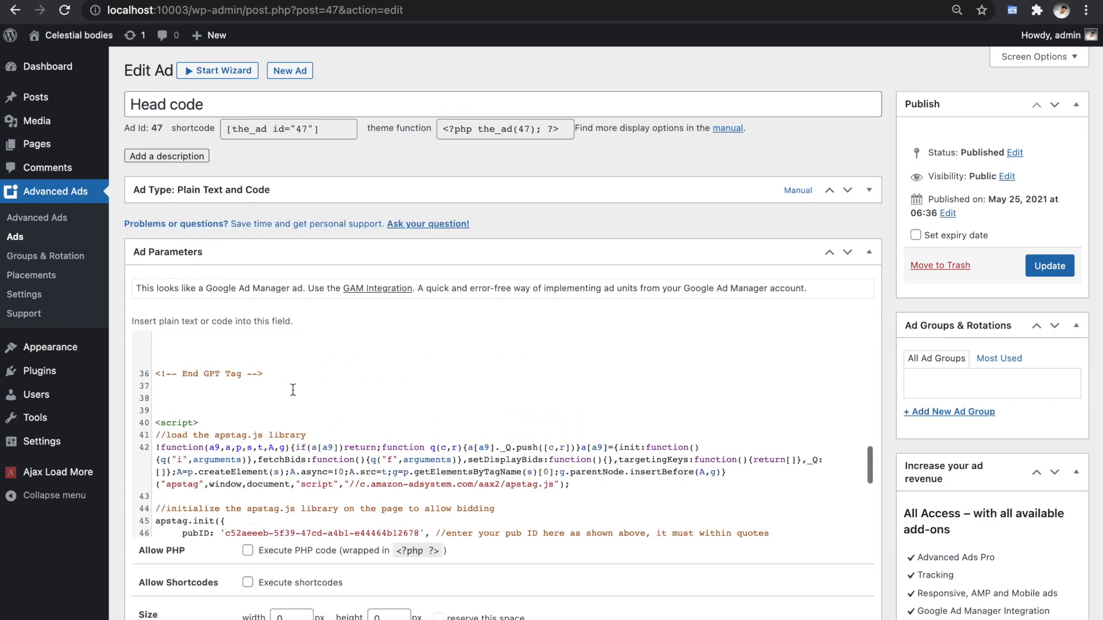
pyautogui.moveTo(173, 435); pyautogui.dragTo(161, 339)
pyautogui.press('BackSpace')
pyautogui.scroll(-5, 224, 390)
pyautogui.scroll(5, 238, 402)
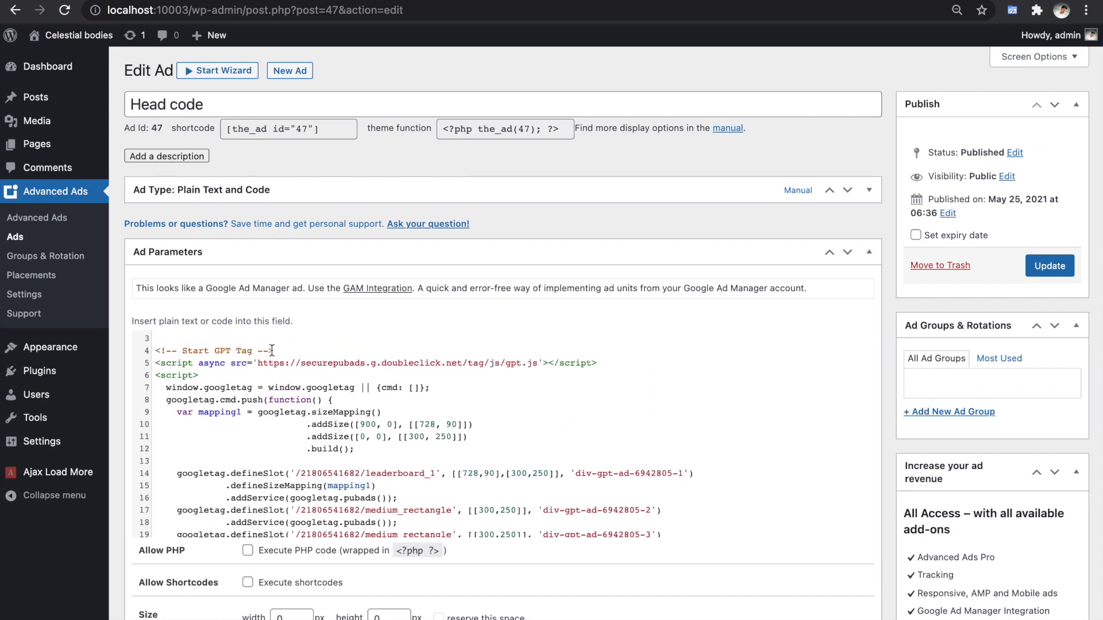
# Check the pasted code down to the third slot and save the update to the Head code ad.
pyautogui.scroll(-4, 257, 356)
pyautogui.scroll(-3, 257, 352)
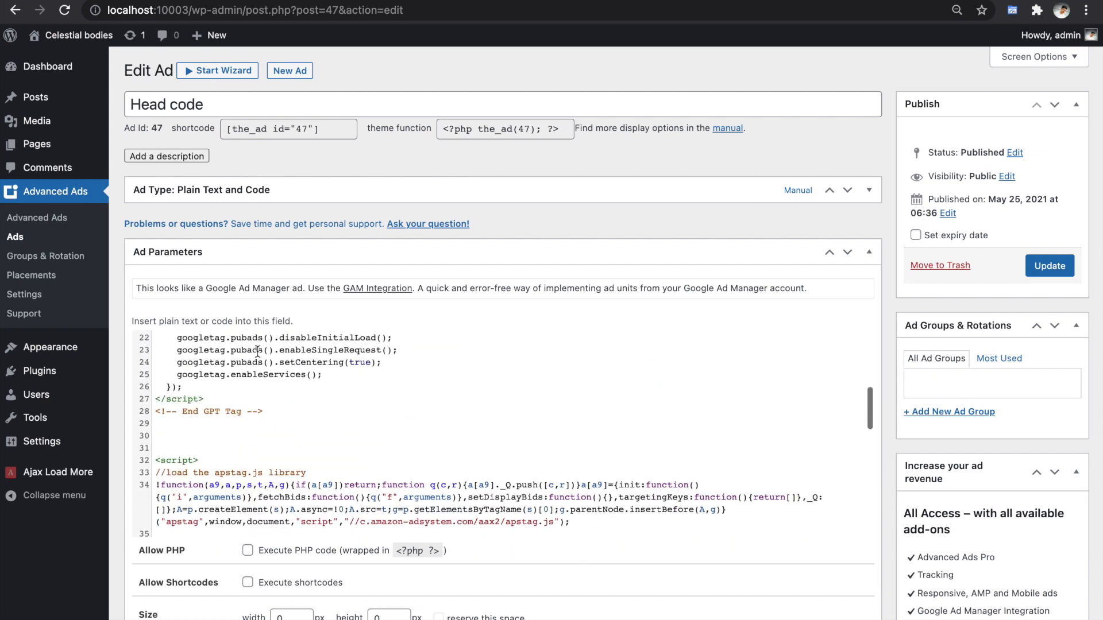
pyautogui.scroll(-5, 241, 428)
pyautogui.scroll(-5, 240, 430)
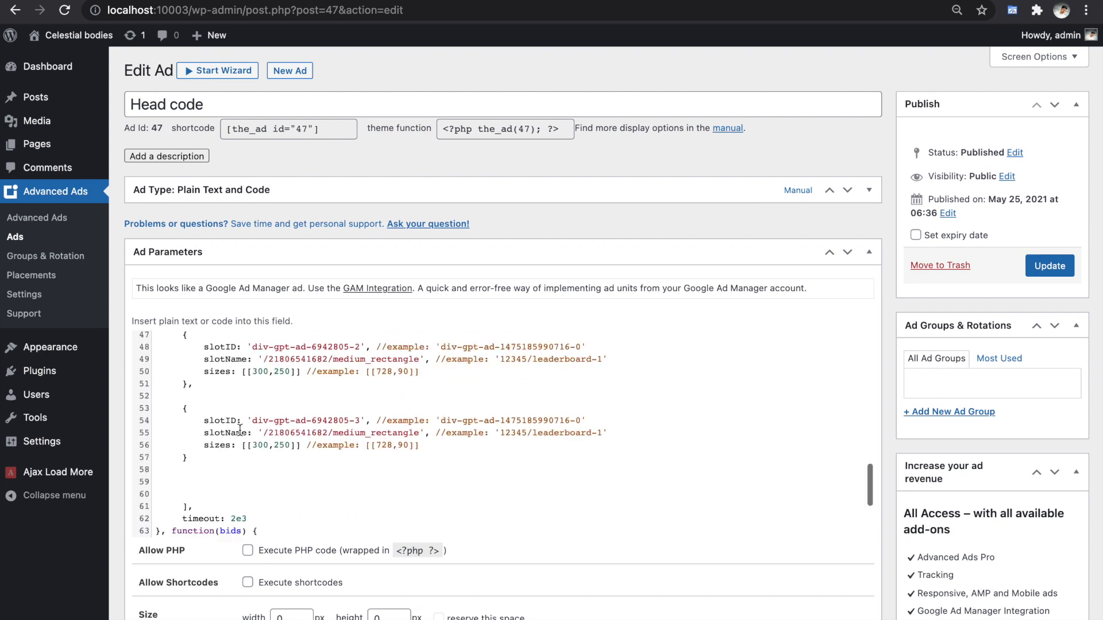
pyautogui.click(1045, 269)
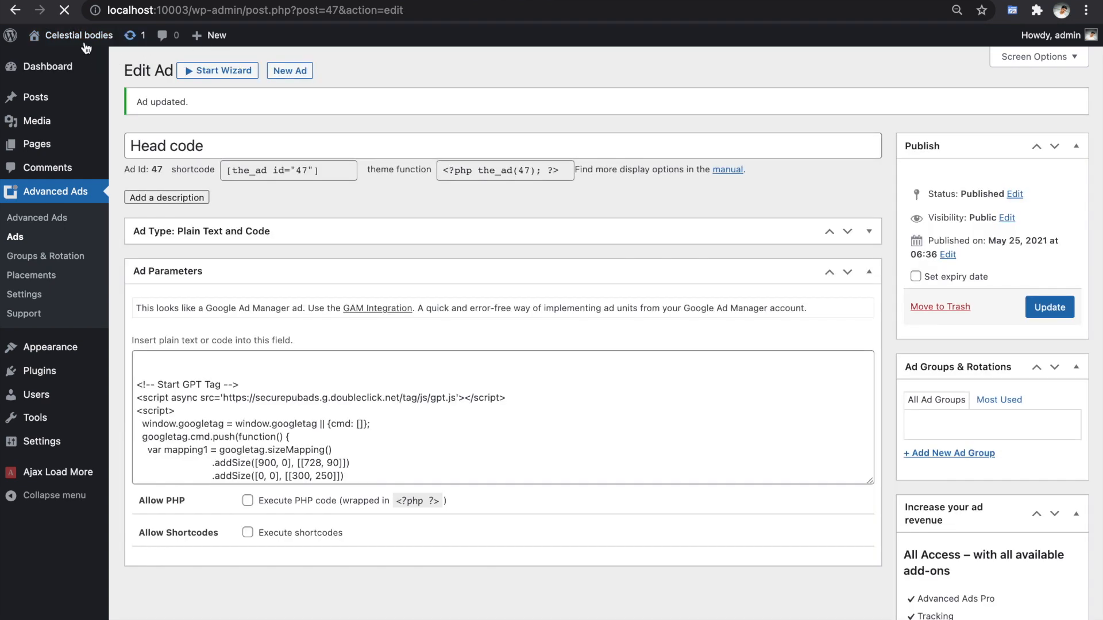
# Open the site's admin again and remove wp-admin/index.php from the address to load the front page at localhost:10003.
pyautogui.moveTo(83, 44)
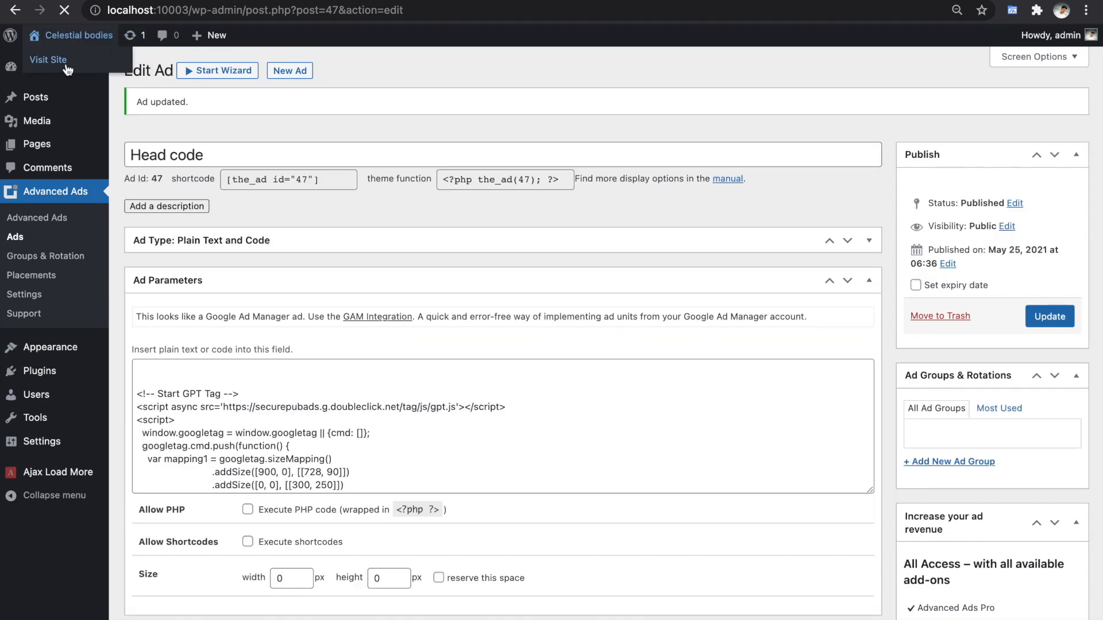
pyautogui.moveTo(67, 69)
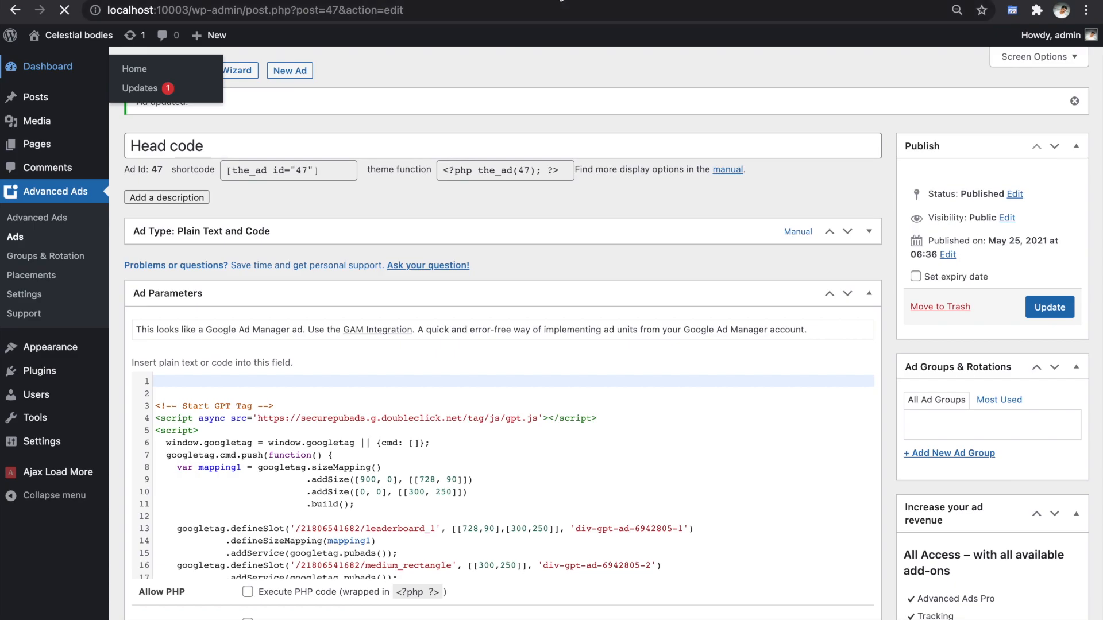
pyautogui.click(562, 0)
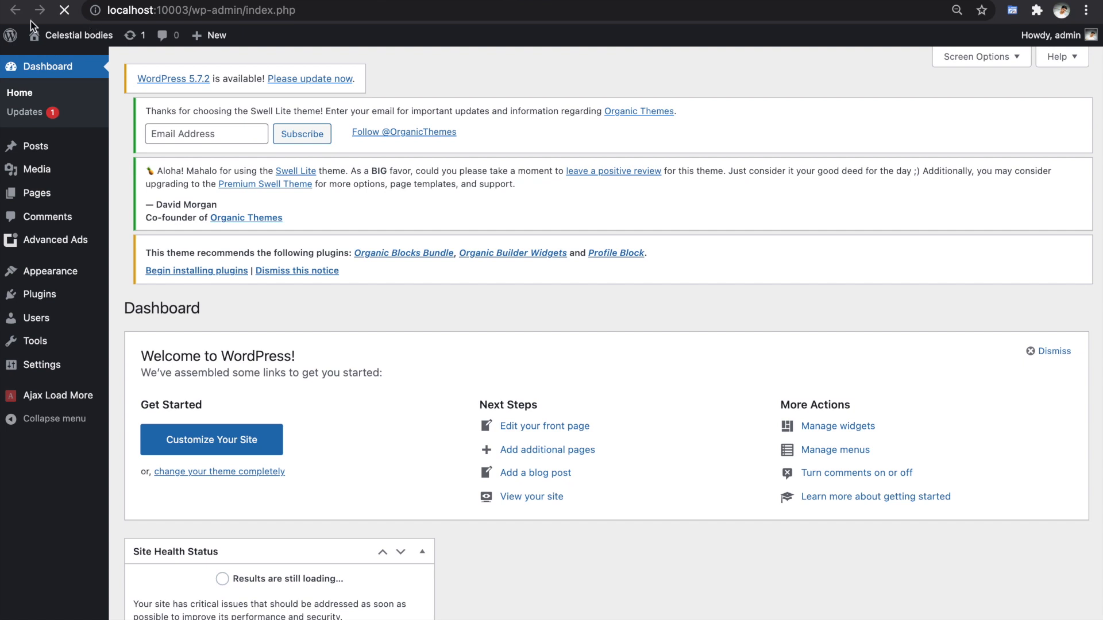
pyautogui.moveTo(38, 35)
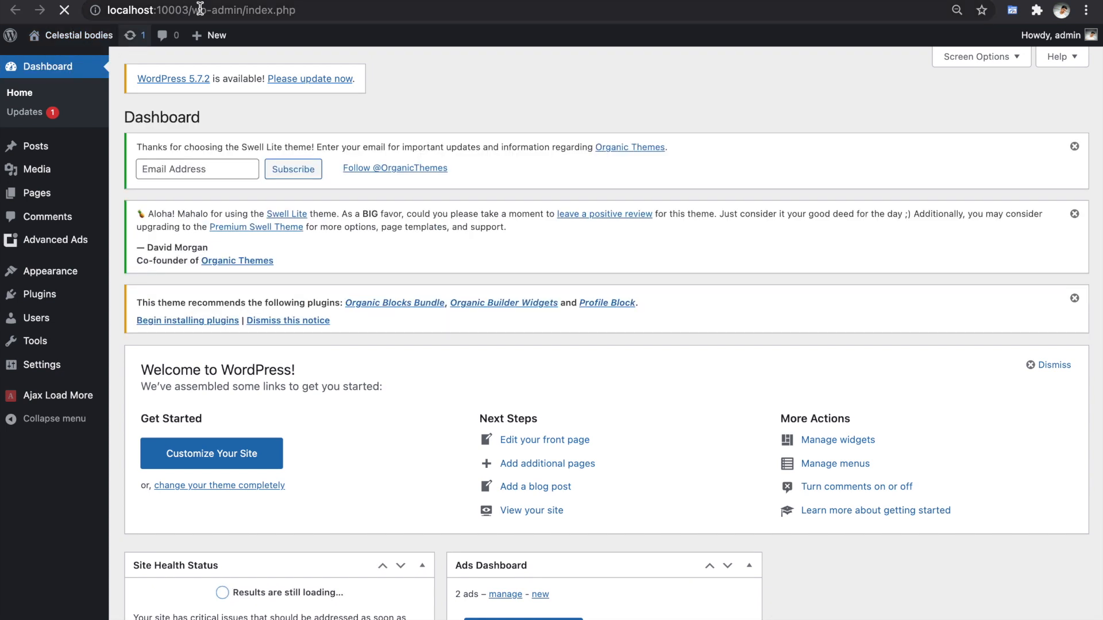
pyautogui.click(340, 10)
pyautogui.hotkey('shift', 'alt', 'Left')
pyautogui.hotkey('shift', 'alt', 'Left')
pyautogui.hotkey('shift', 'alt', 'Left')
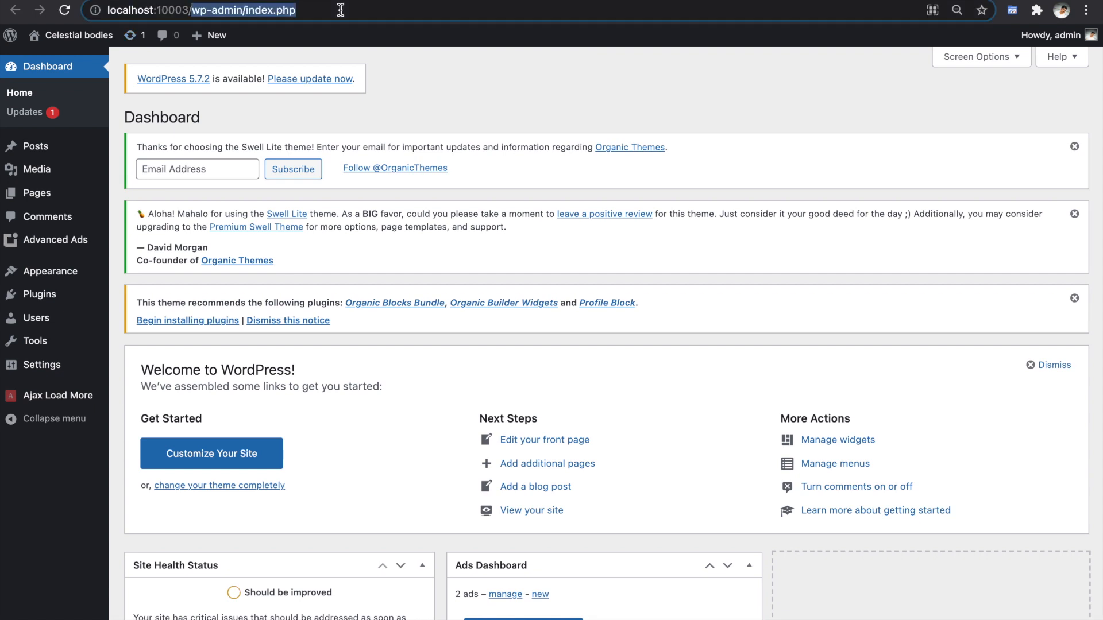
pyautogui.press('BackSpace')
pyautogui.press('Return')
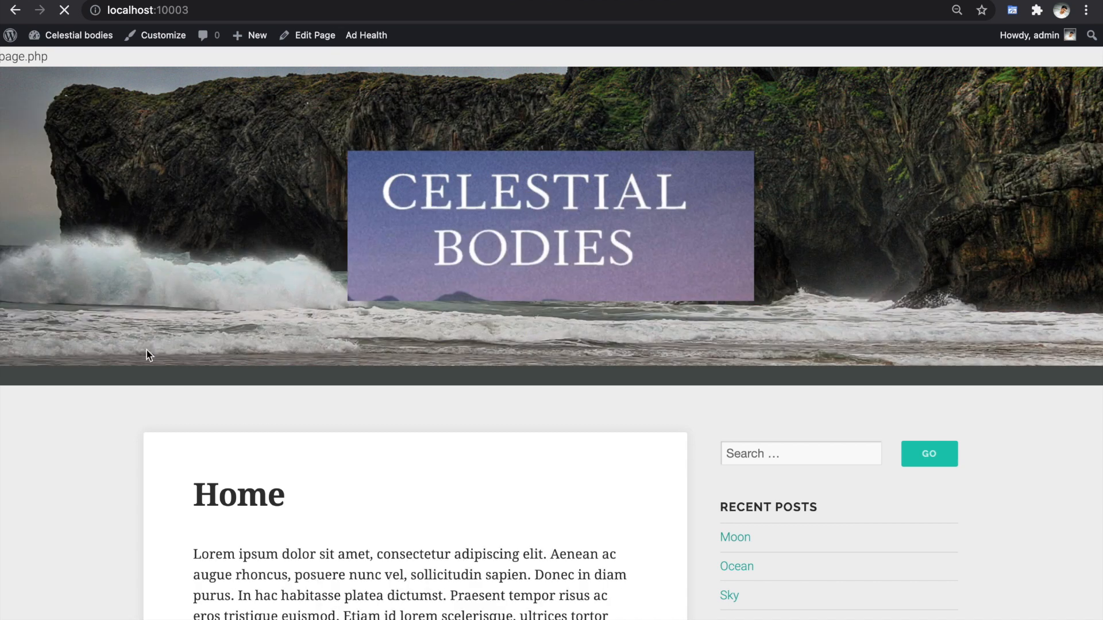
# Inspect the site's front page and show the developer tools' console.
pyautogui.rightClick(106, 391)
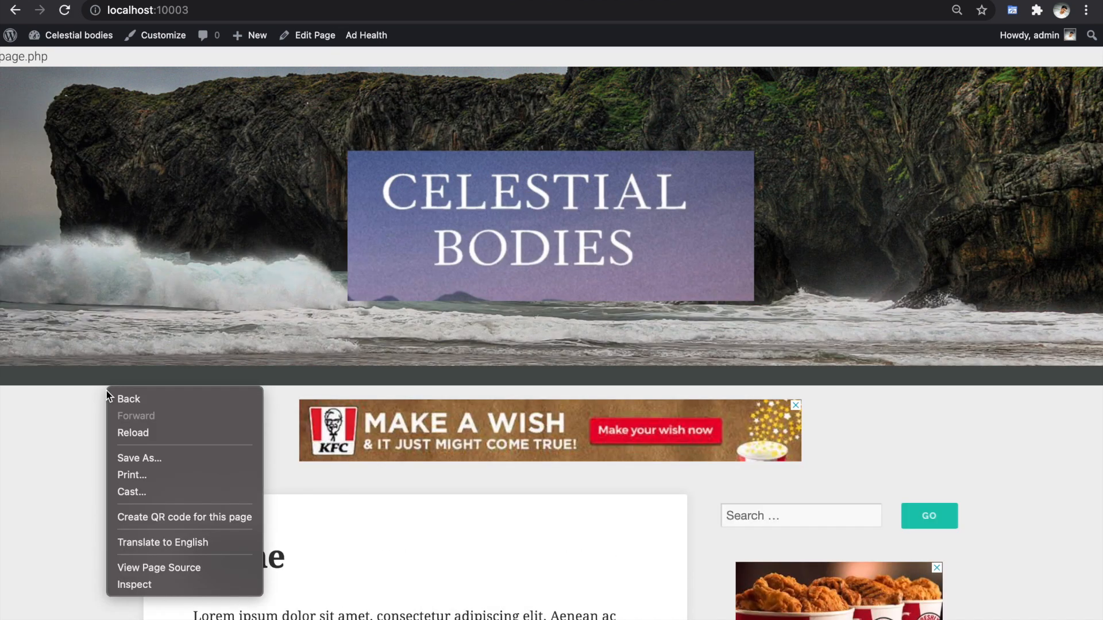
pyautogui.click(150, 579)
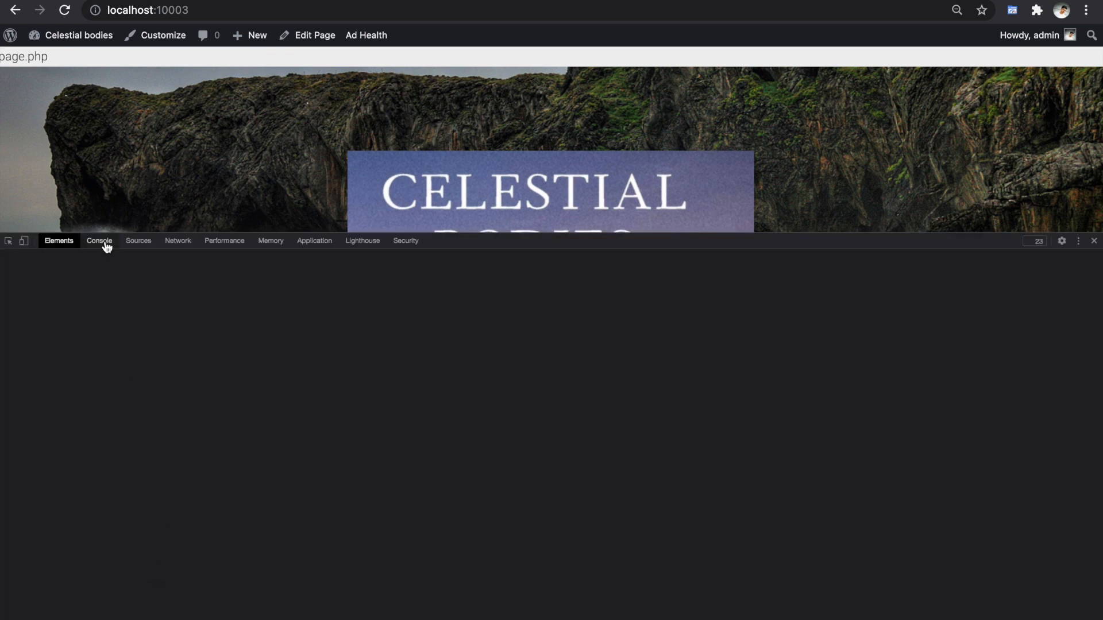
pyautogui.click(101, 241)
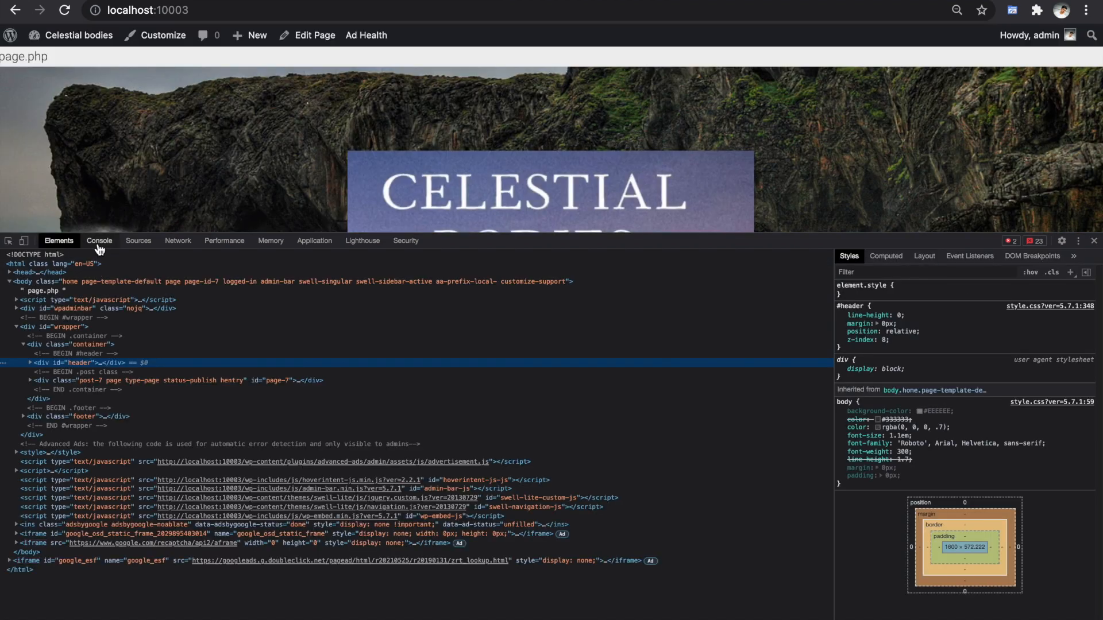
pyautogui.click(98, 242)
# Run apstag.debug('enableConsole'); in the console, highlight its result and shrink the developer tools to uncover the page.
pyautogui.click(64, 303)
pyautogui.write('aps')
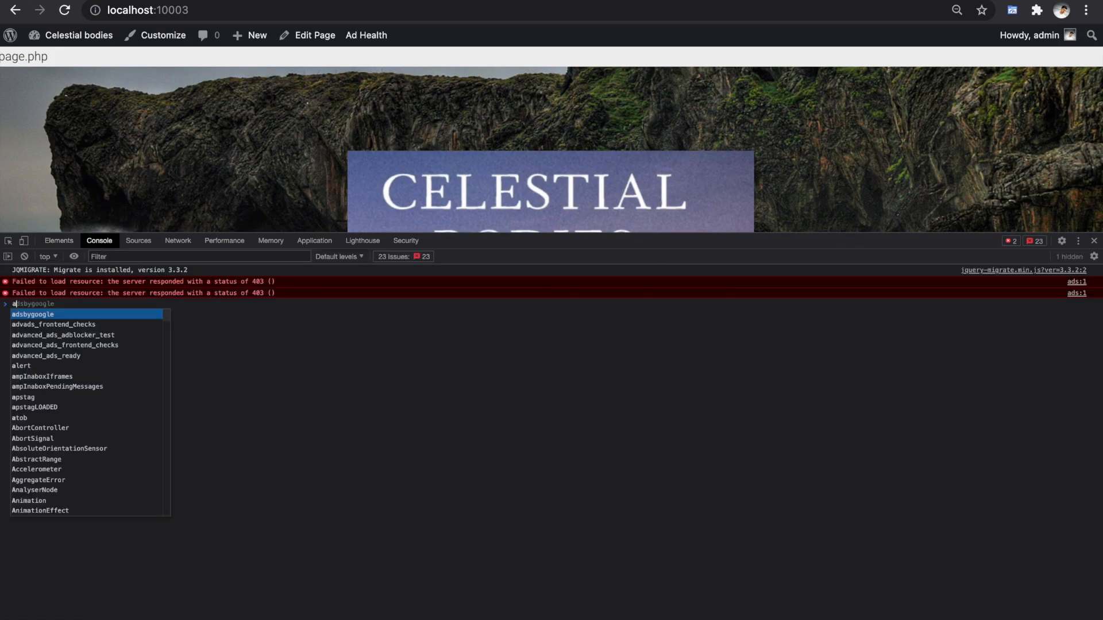
pyautogui.press('Down')
pyautogui.press('Down')
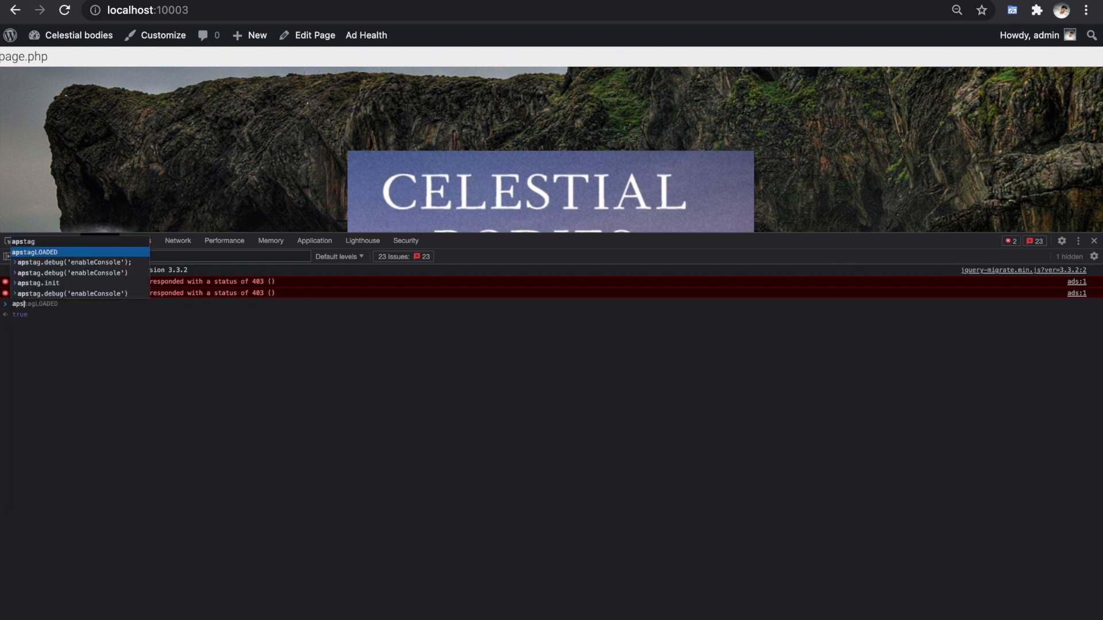
pyautogui.press('Tab')
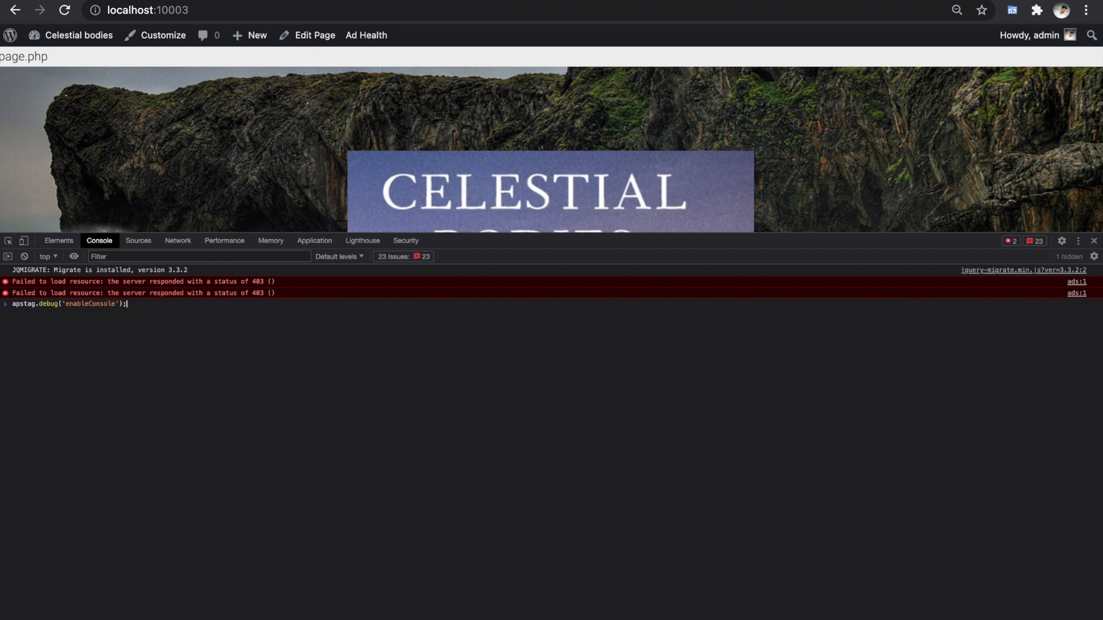
pyautogui.press('Return')
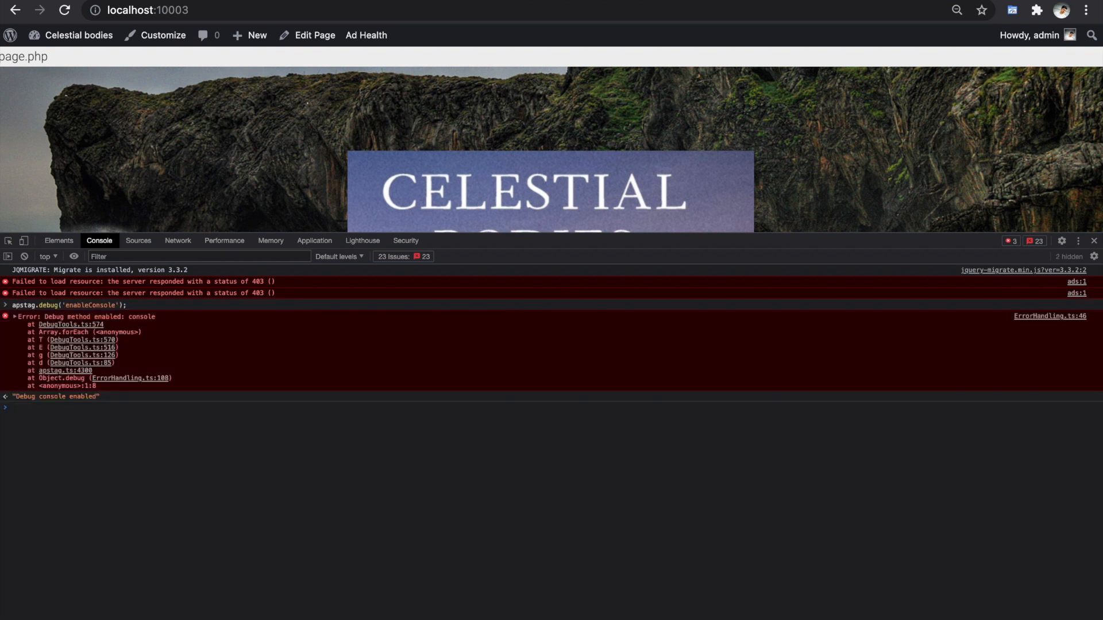
pyautogui.tripleClick(21, 399)
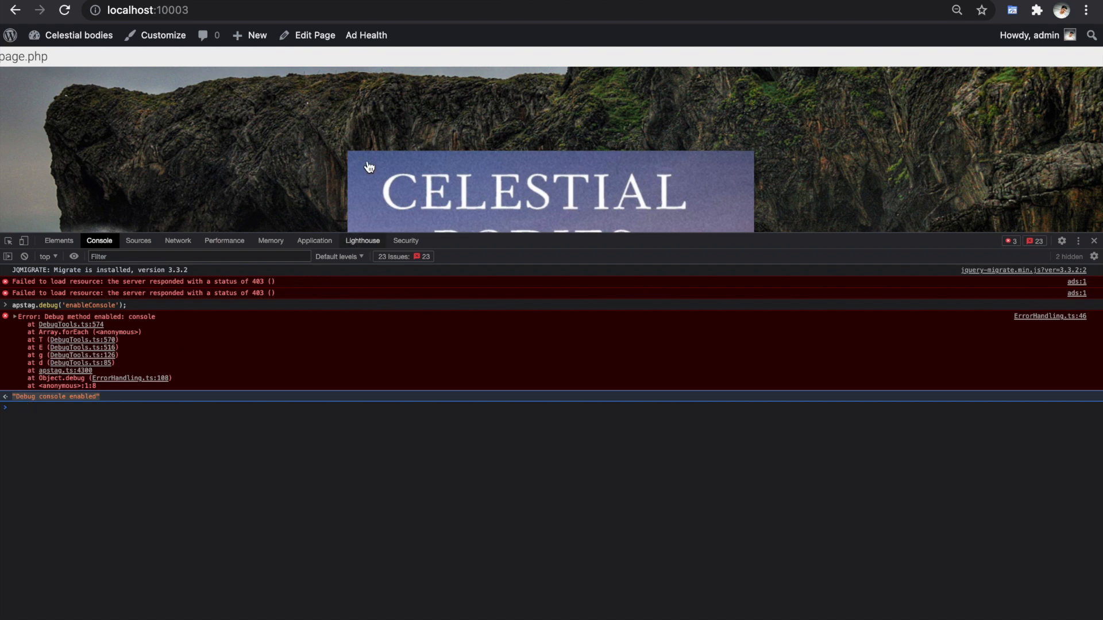
pyautogui.moveTo(448, 233); pyautogui.dragTo(448, 600)
# Switch to Amazon's Unified Ad Marketplace setup and open the ads.txt update for usharbors.com.
pyautogui.scroll(-10, 411, 456)
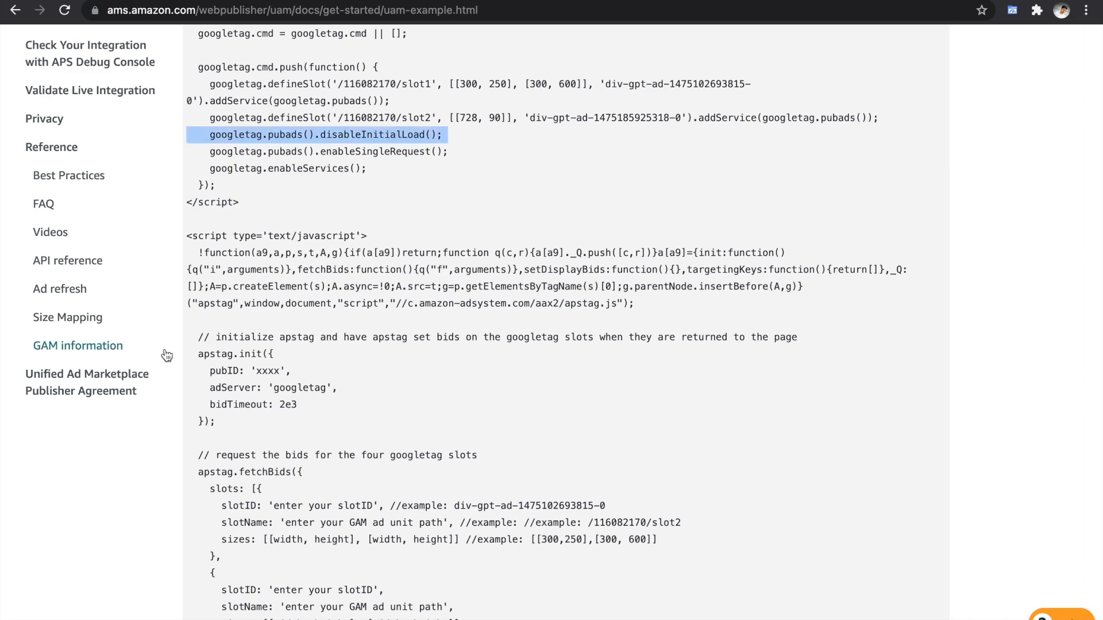
pyautogui.scroll(8, 164, 352)
pyautogui.click(139, 97)
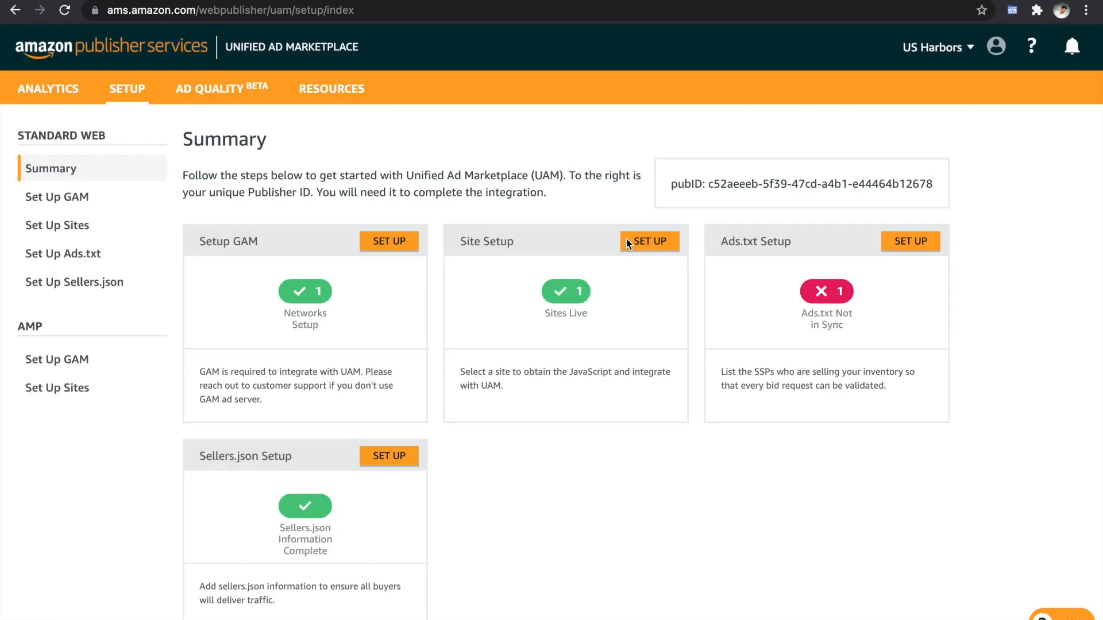
pyautogui.click(929, 247)
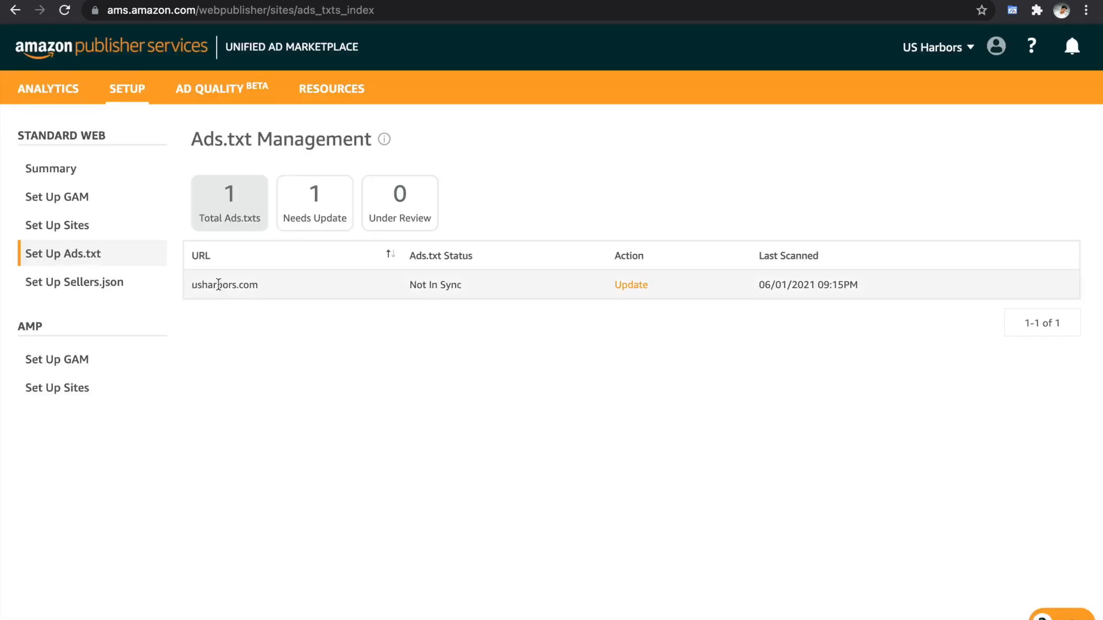
pyautogui.click(308, 210)
pyautogui.click(629, 287)
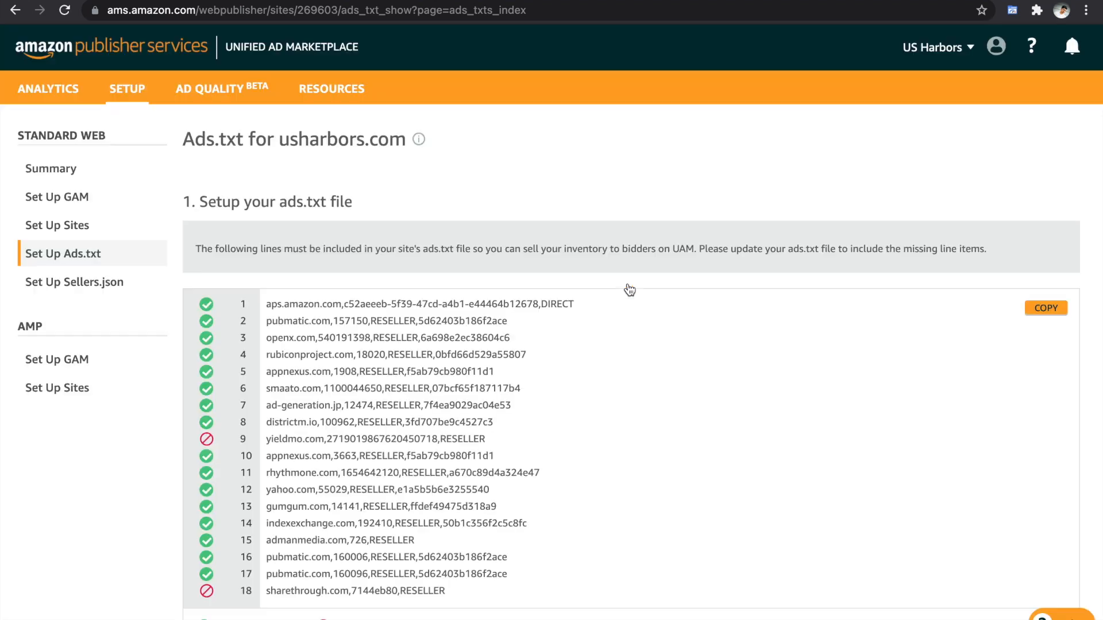
# Select all 18 required ads.txt lines for usharbors.com and copy them.
pyautogui.scroll(-2, 366, 405)
pyautogui.scroll(2, 365, 405)
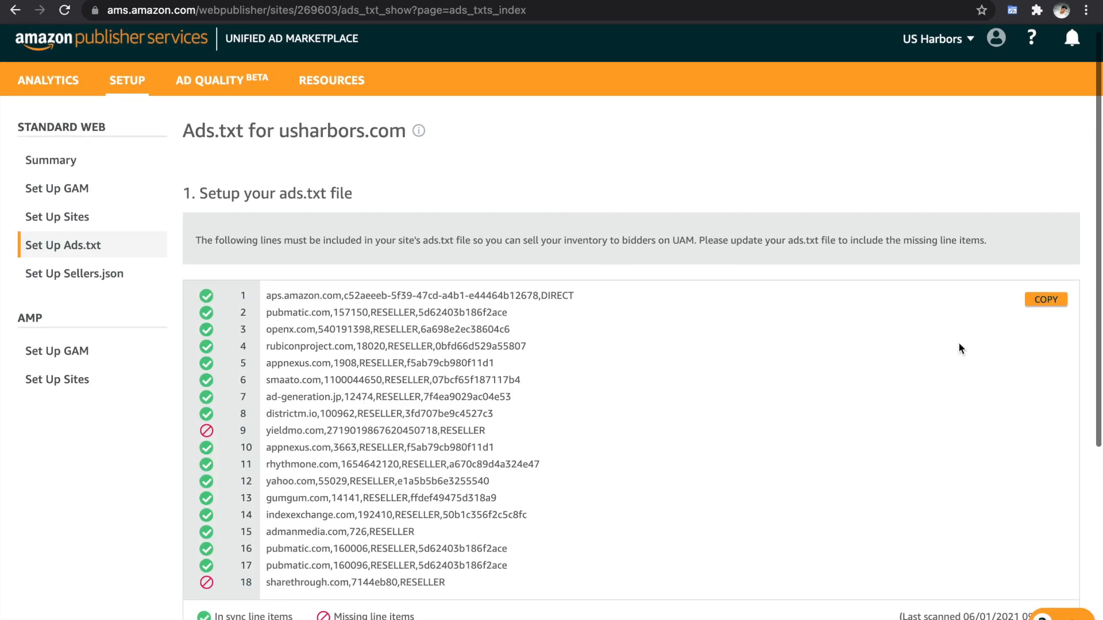
pyautogui.click(1046, 299)
pyautogui.press('super+a')
pyautogui.click(366, 527)
pyautogui.moveTo(278, 295); pyautogui.dragTo(470, 594)
pyautogui.rightClick(383, 459)
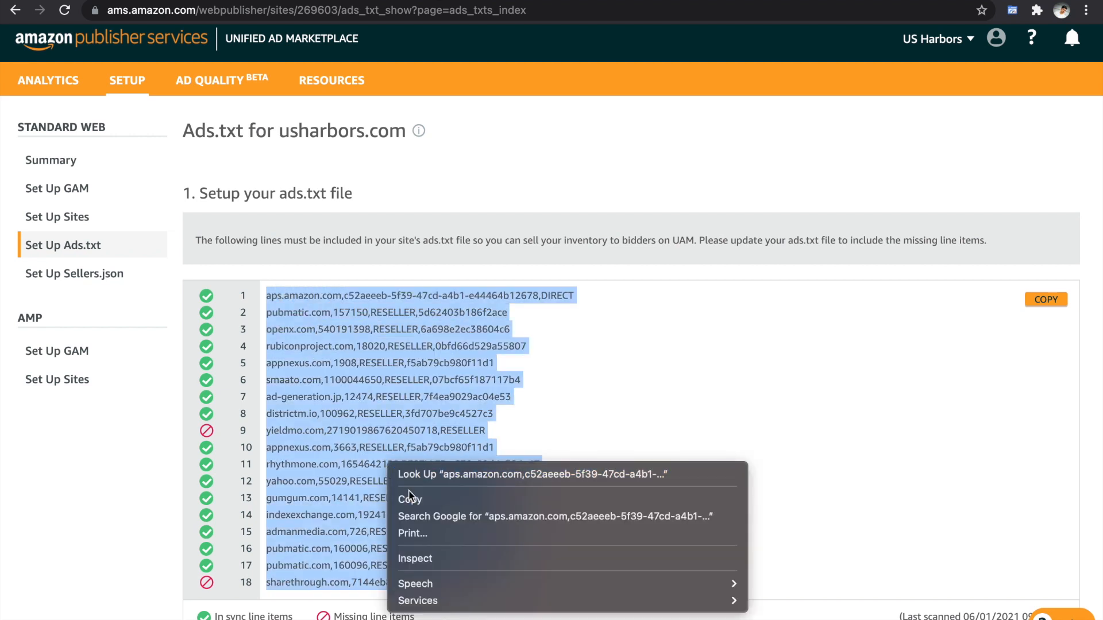
pyautogui.click(403, 498)
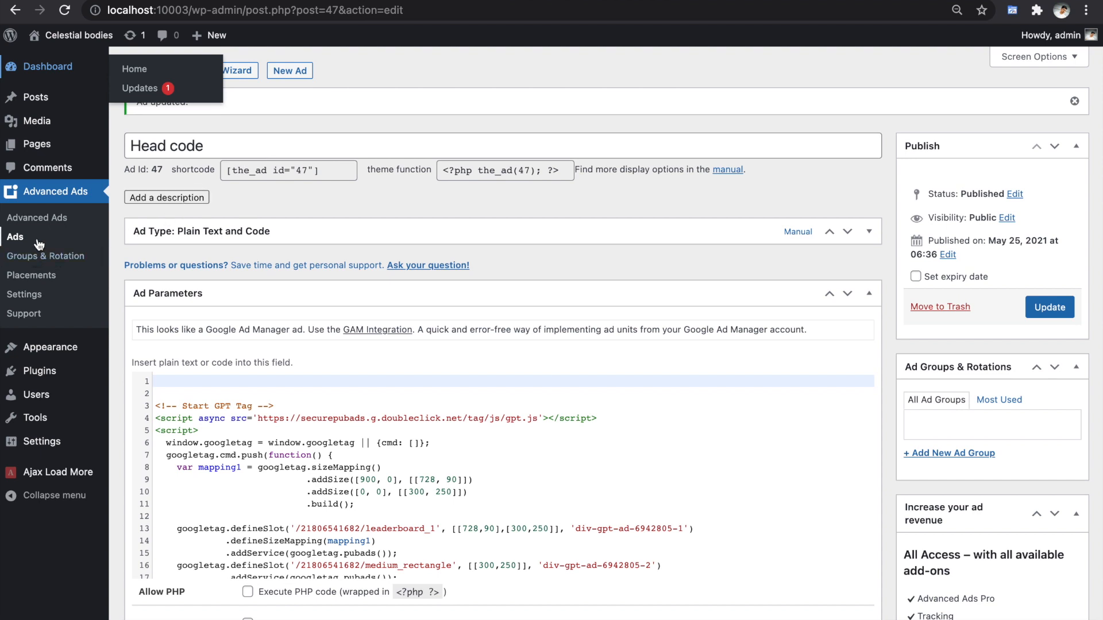
# In the WordPress admin's Advanced Ads settings, paste the copied lines as additional ads.txt records and save the settings.
pyautogui.click(25, 295)
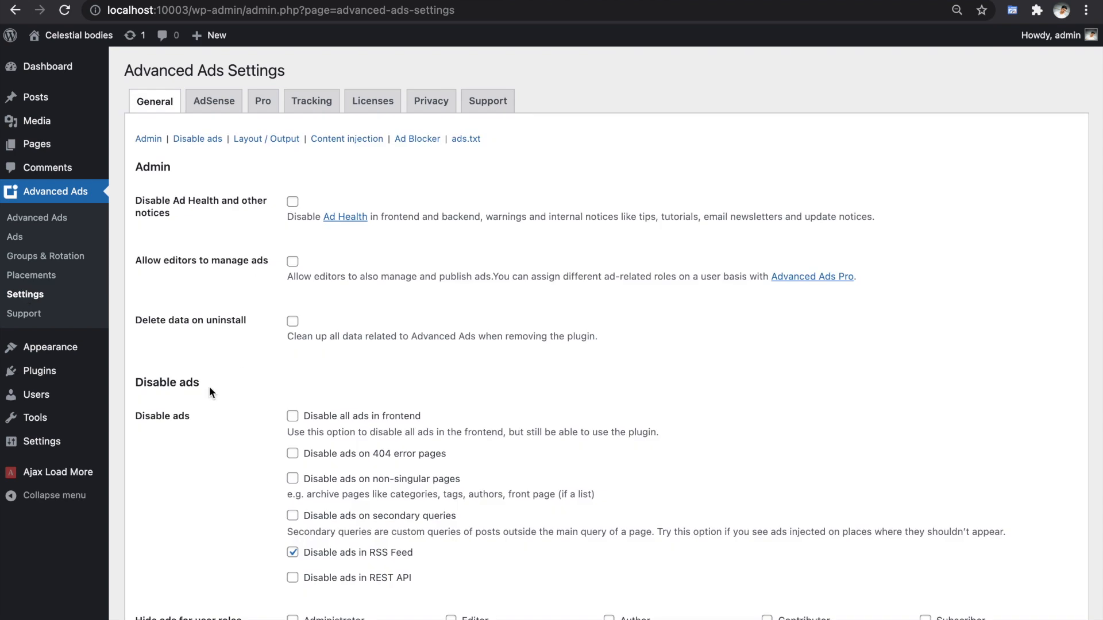
pyautogui.scroll(-10, 210, 391)
pyautogui.scroll(-10, 210, 390)
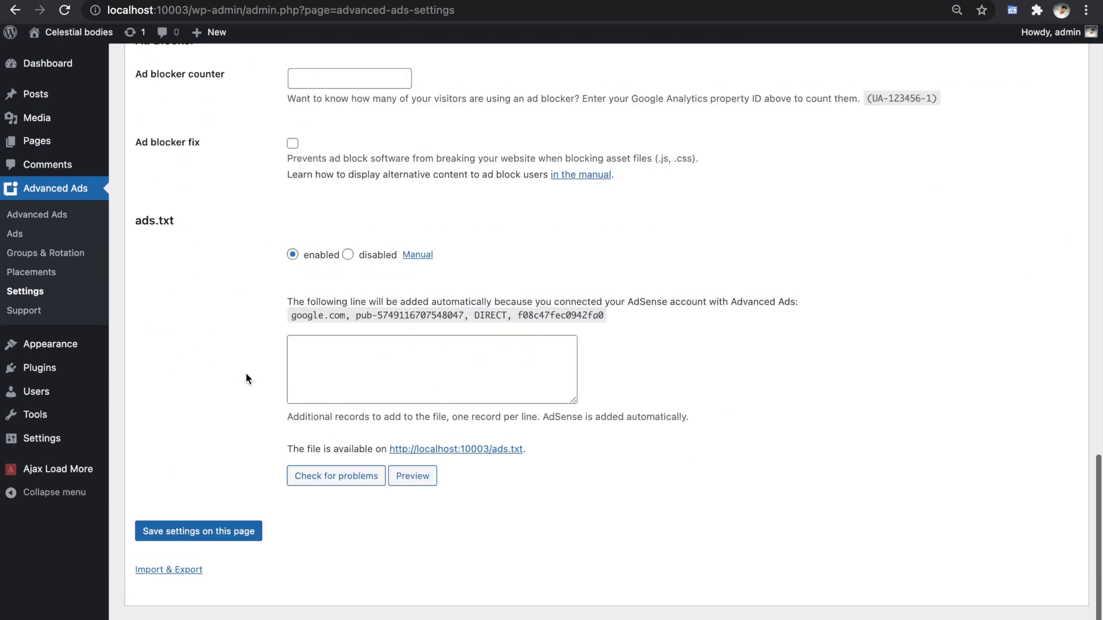
pyautogui.click(333, 358)
pyautogui.press('super+v')
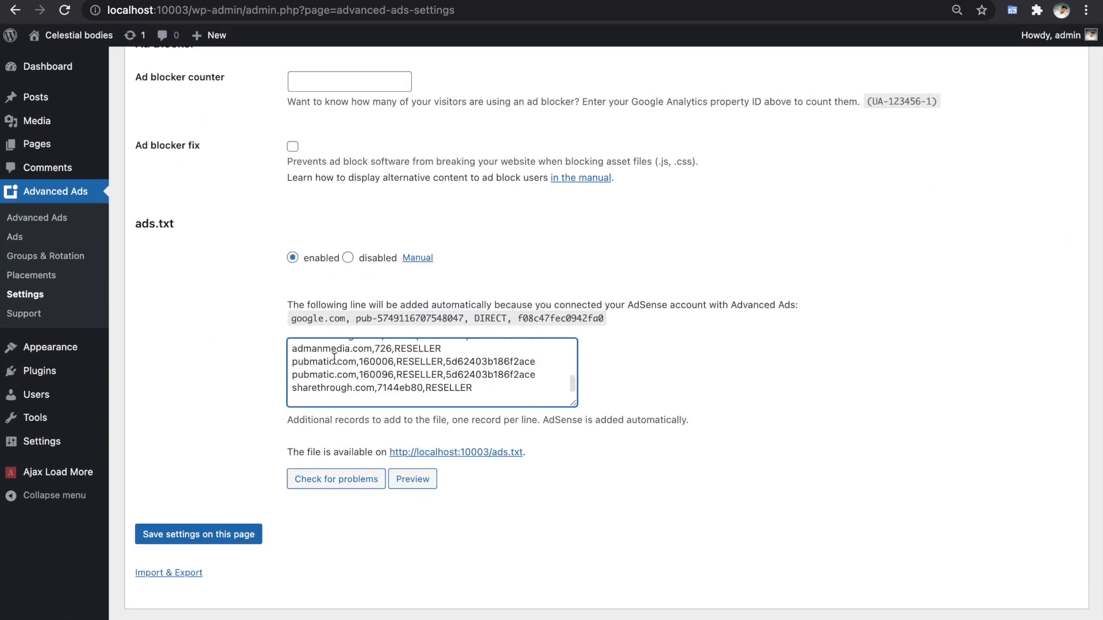
pyautogui.scroll(10, 333, 357)
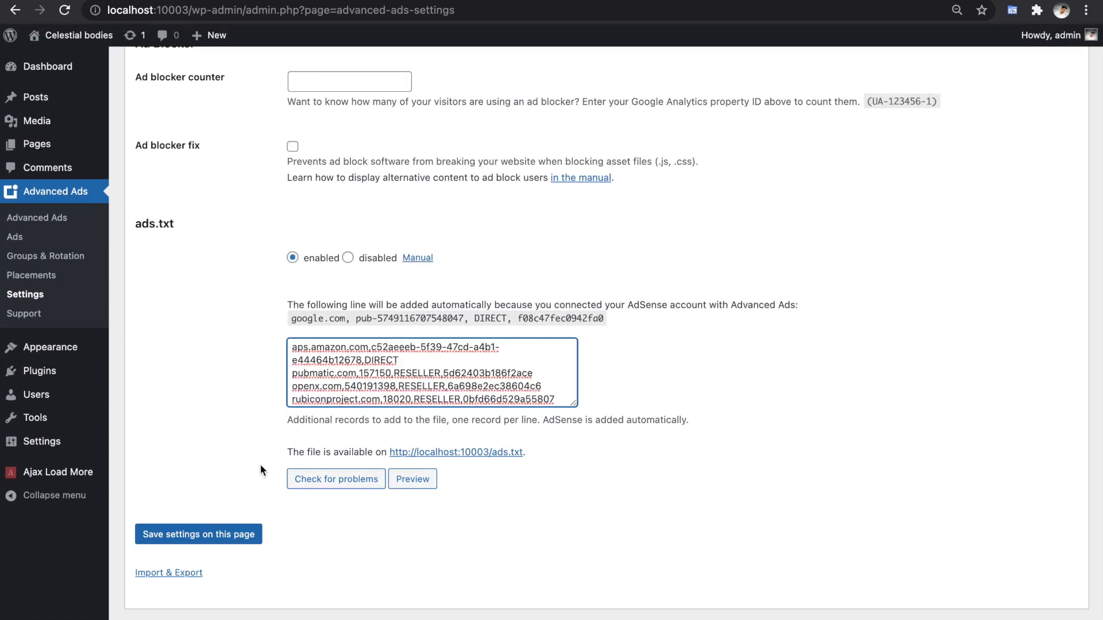
pyautogui.click(219, 537)
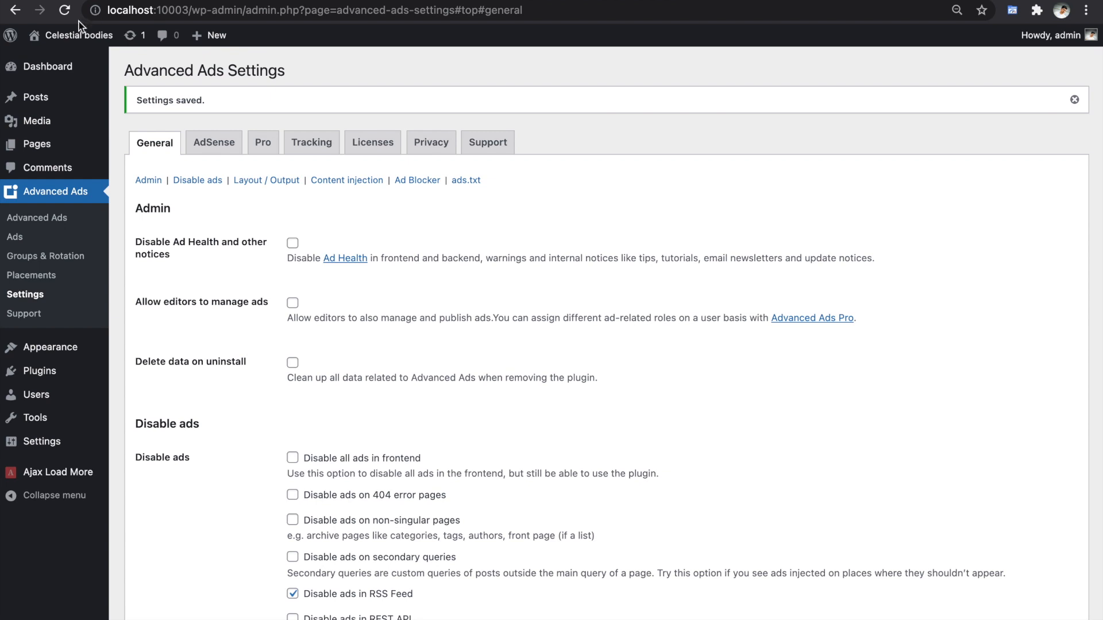
# Visit the site's front page and load its ads.txt file at localhost:10003/ads.txt.
pyautogui.moveTo(69, 35)
pyautogui.click(73, 63)
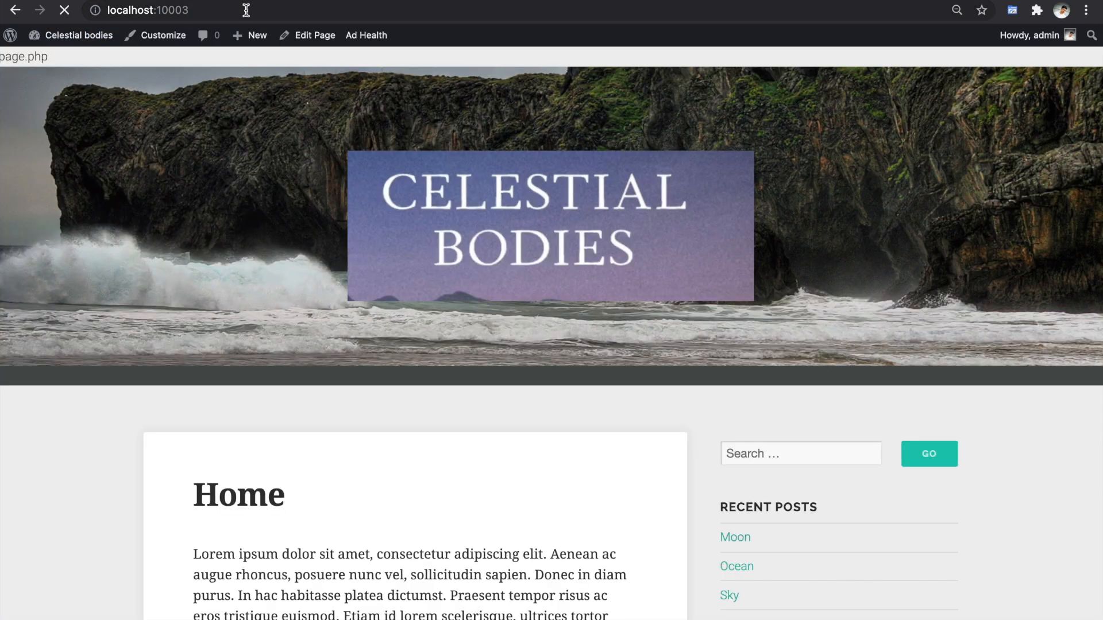
pyautogui.click(257, 10)
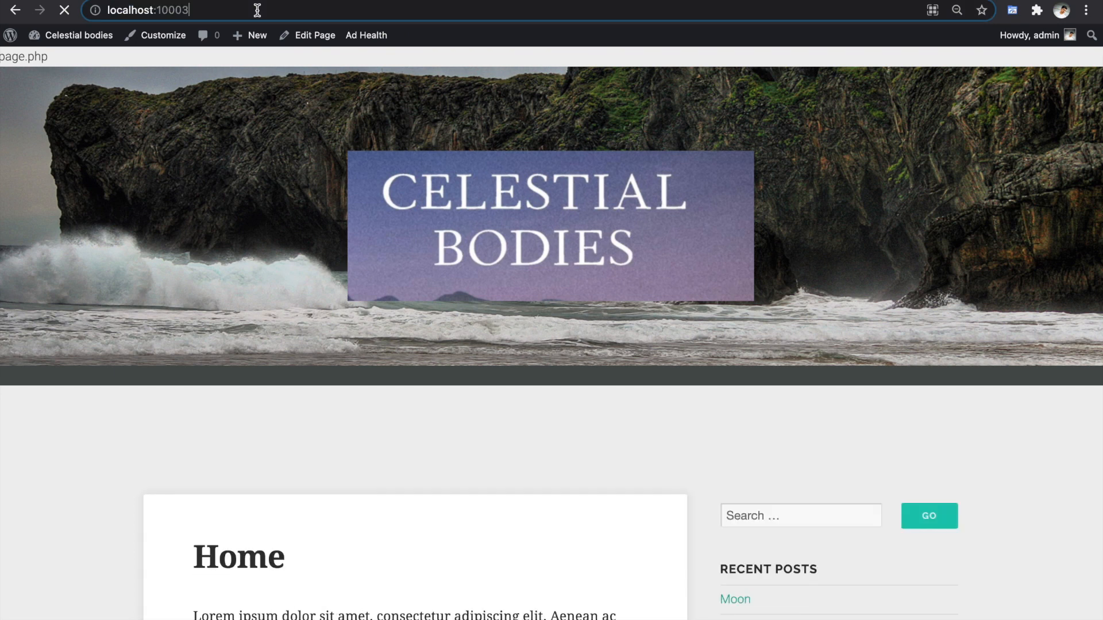
pyautogui.write('/ads.')
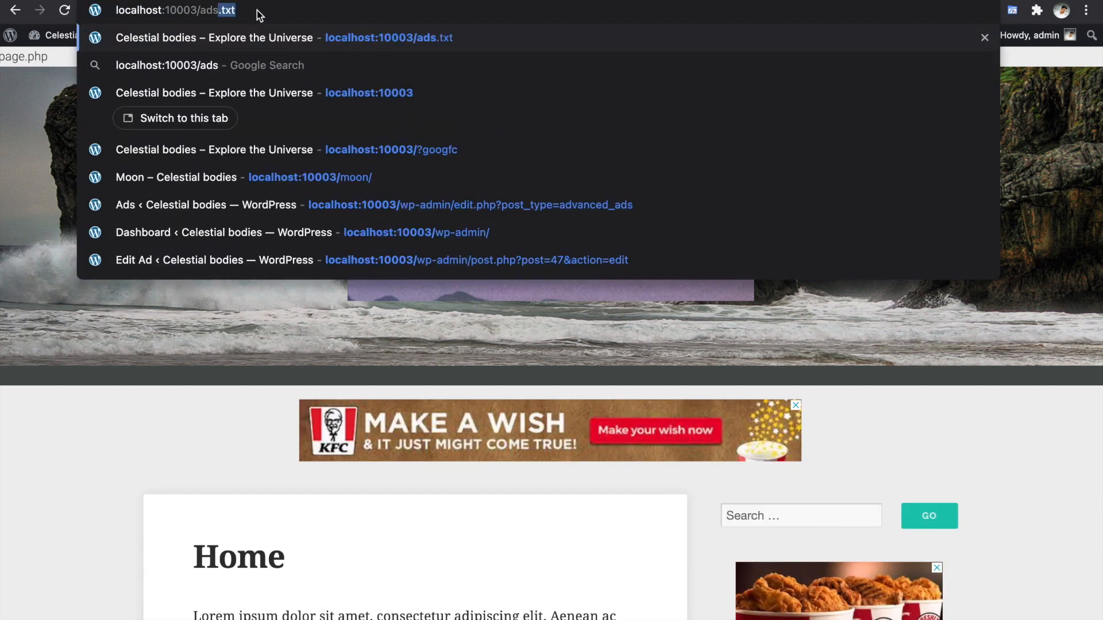
pyautogui.press('Return')
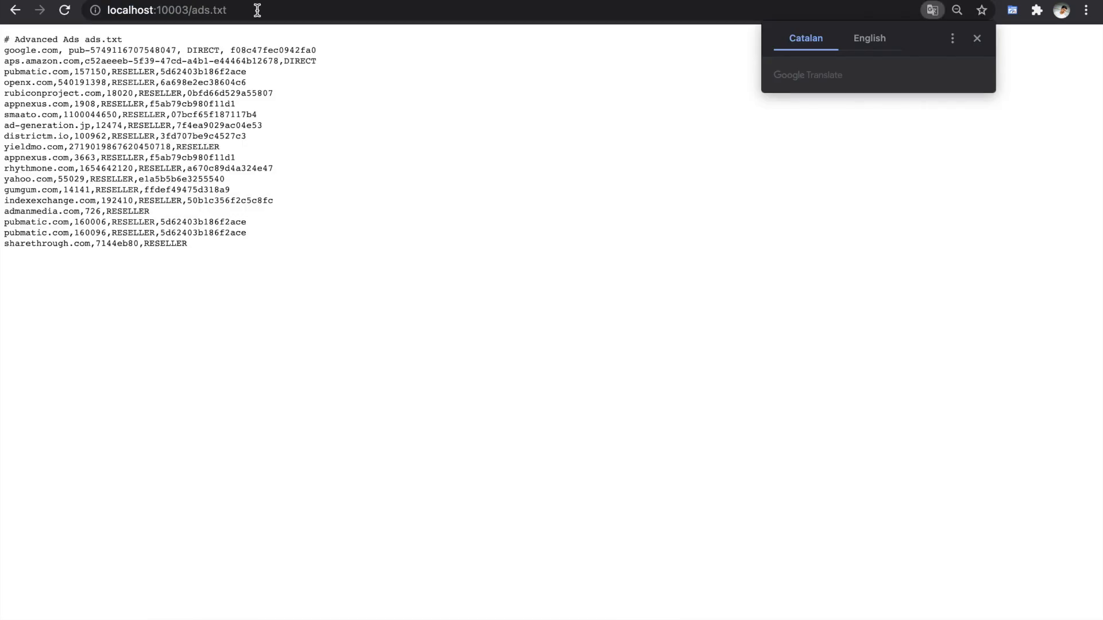
# Check the ads.txt records from google.com through sharethrough.com and return to Amazon's Unified Ad Marketplace setup.
pyautogui.doubleClick(30, 56)
pyautogui.tripleClick(29, 56)
pyautogui.moveTo(29, 56); pyautogui.dragTo(191, 279)
pyautogui.tripleClick(29, 48)
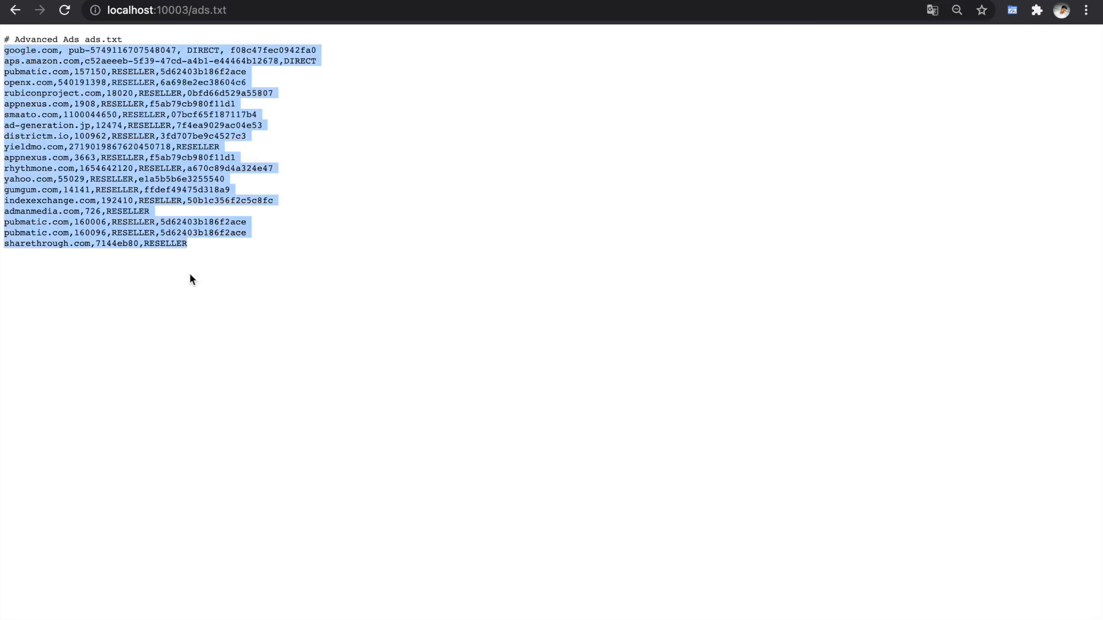
pyautogui.click(358, 1)
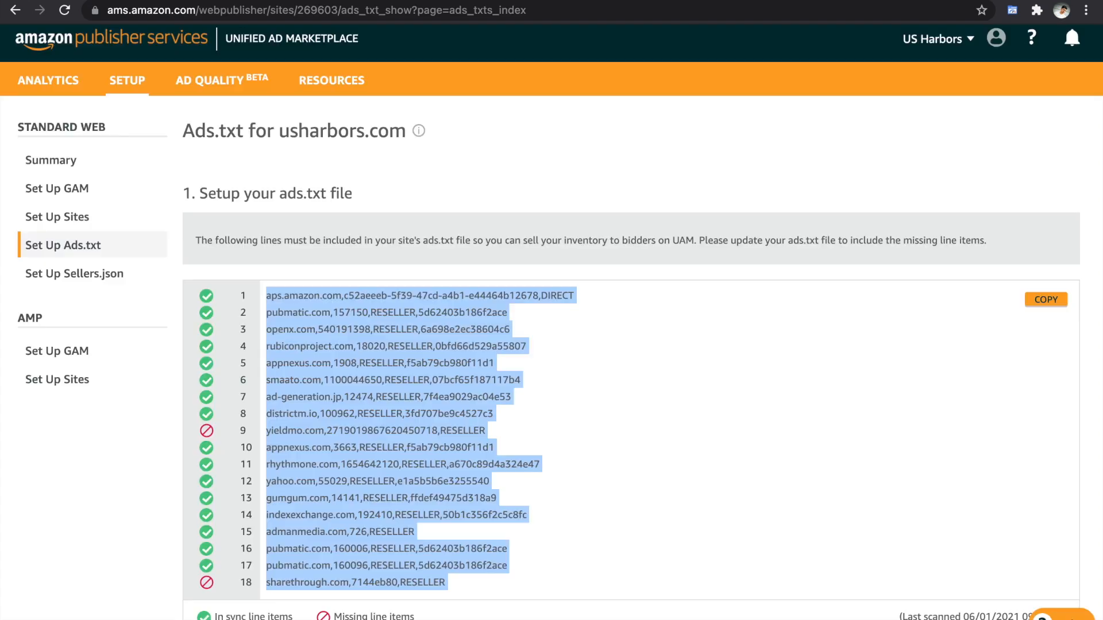
pyautogui.click(129, 85)
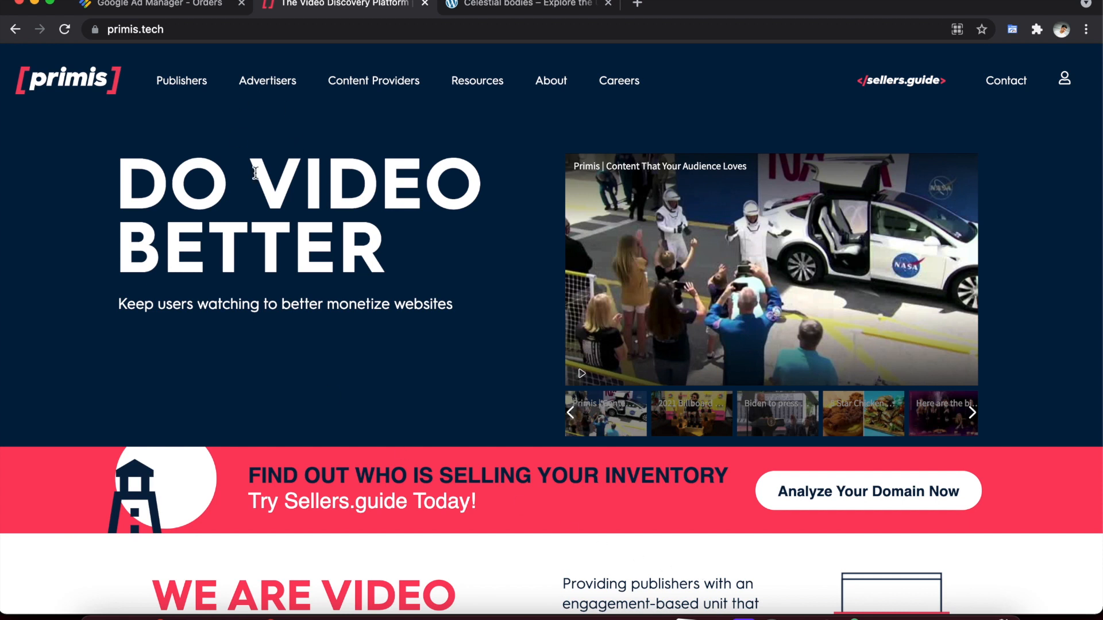
# Highlight the primis.tech address on the Primis website and open its contact page.
pyautogui.doubleClick(215, 32)
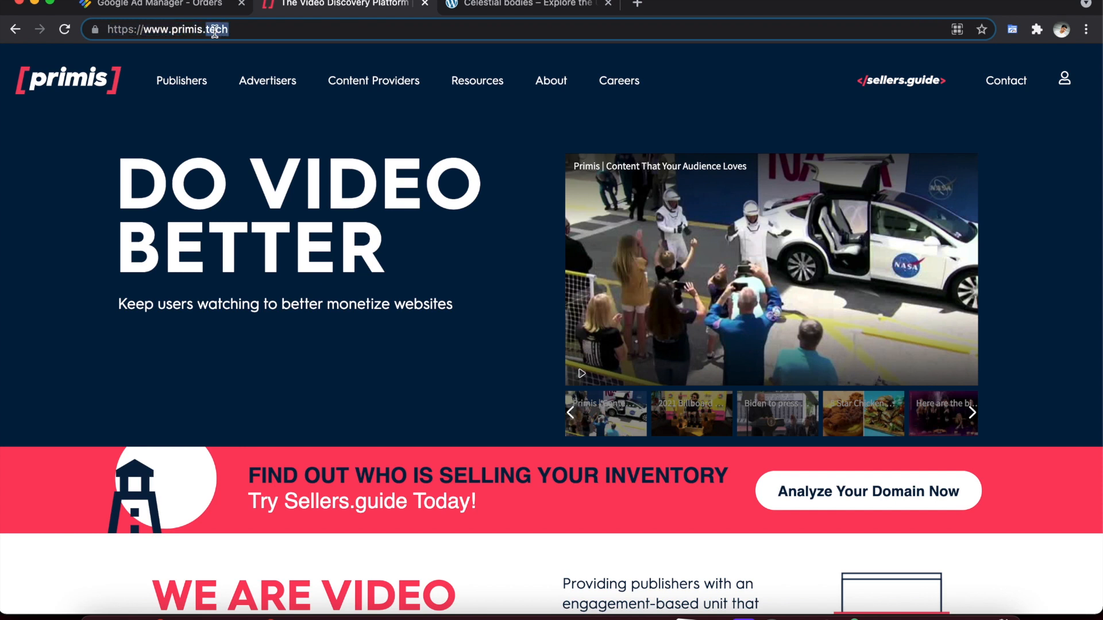
pyautogui.tripleClick(214, 32)
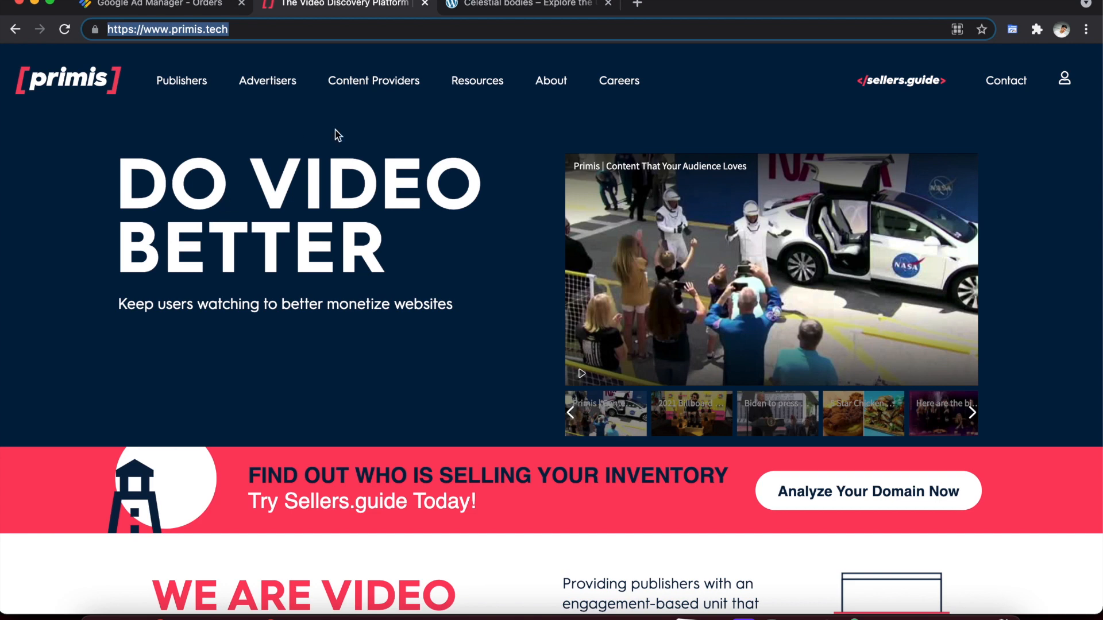
pyautogui.click(1006, 82)
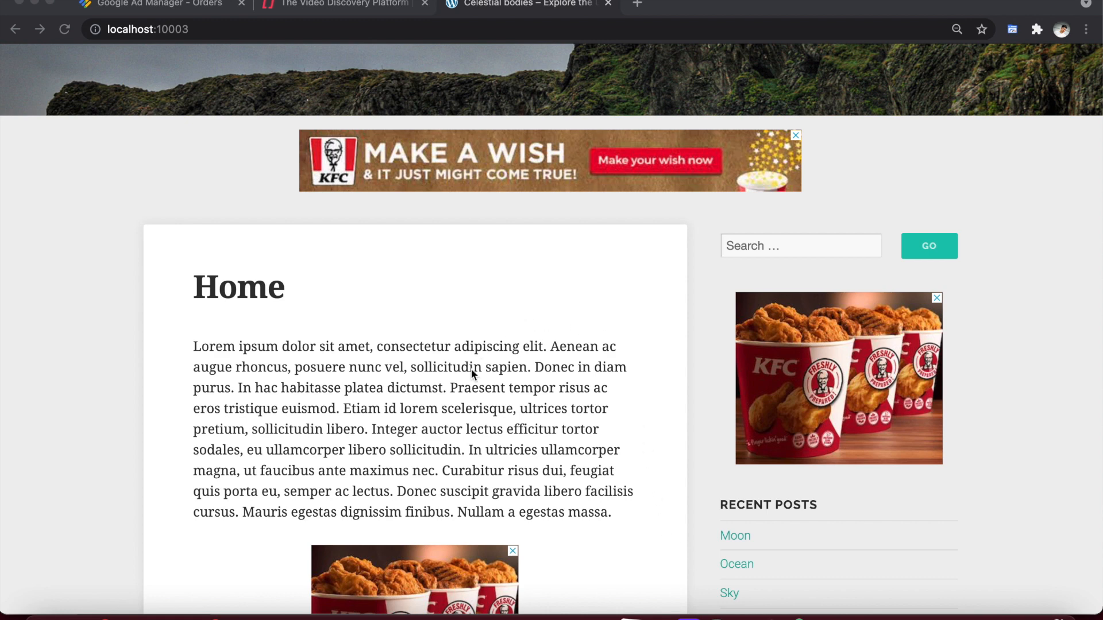
# Examine the ad placements on the Celestial bodies front page: header banner, sidebar ad and in-content ad.
pyautogui.scroll(-5, 497, 376)
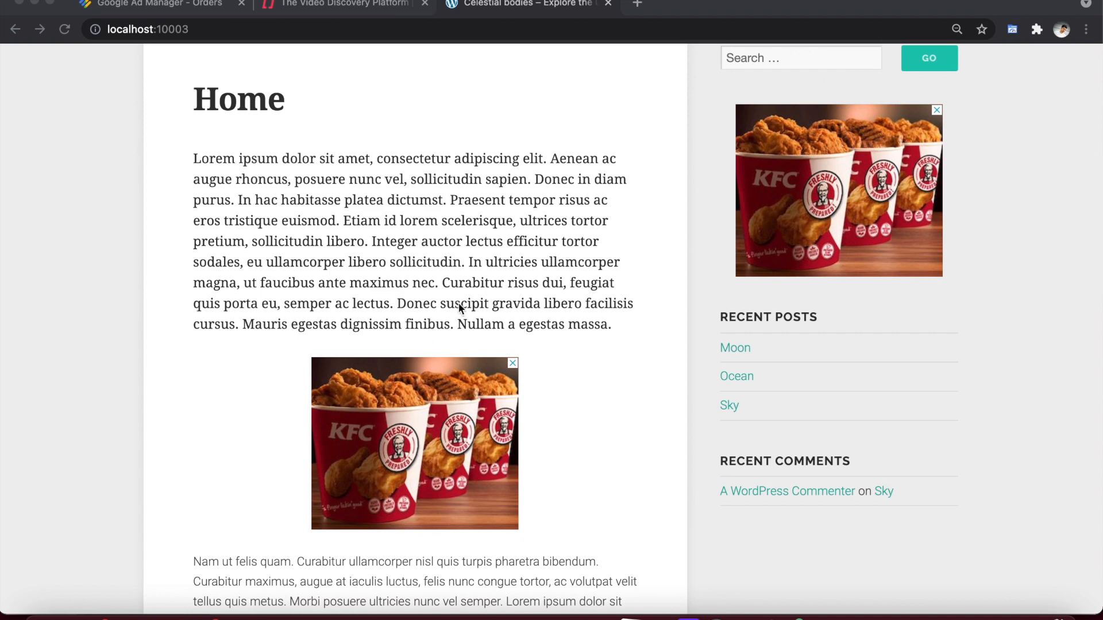
pyautogui.scroll(-2, 458, 302)
pyautogui.scroll(4, 458, 302)
pyautogui.scroll(4, 459, 303)
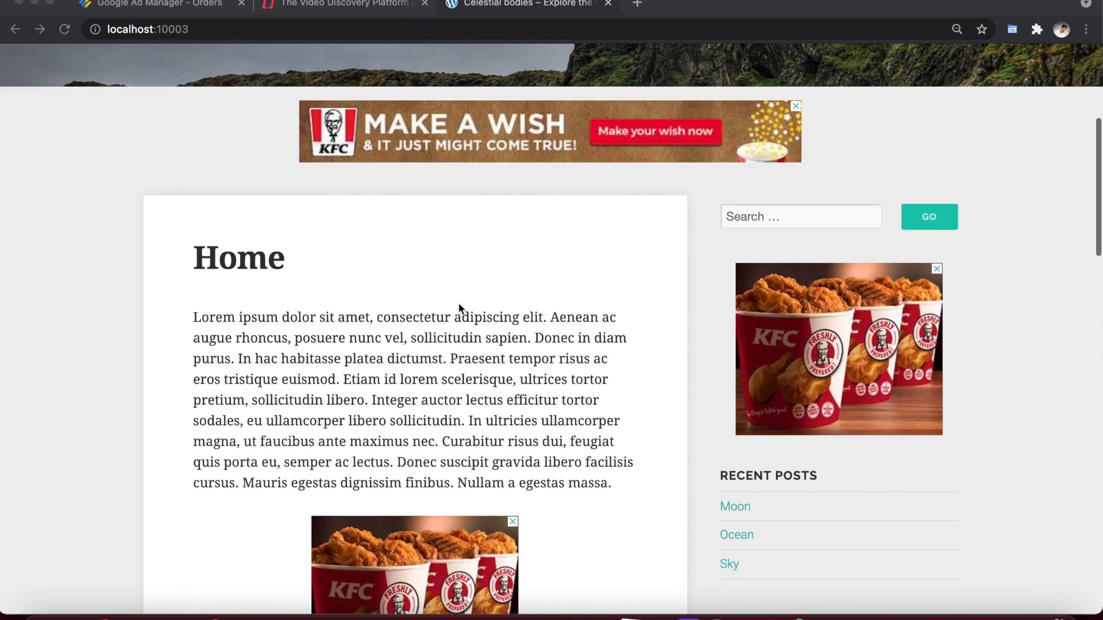
pyautogui.scroll(-7, 428, 448)
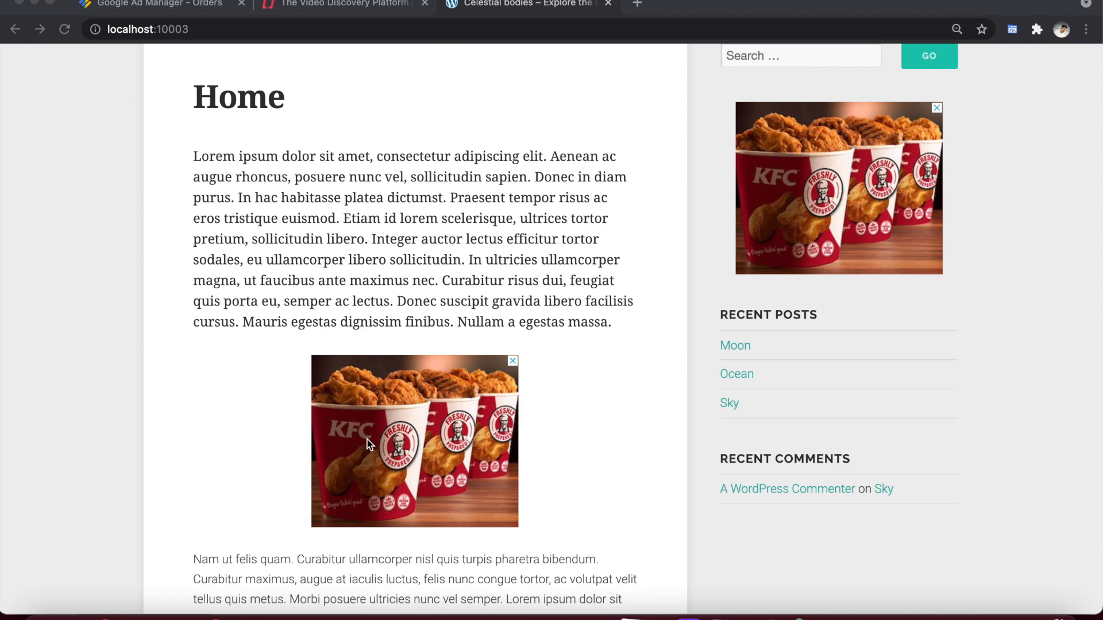
pyautogui.scroll(-1, 367, 440)
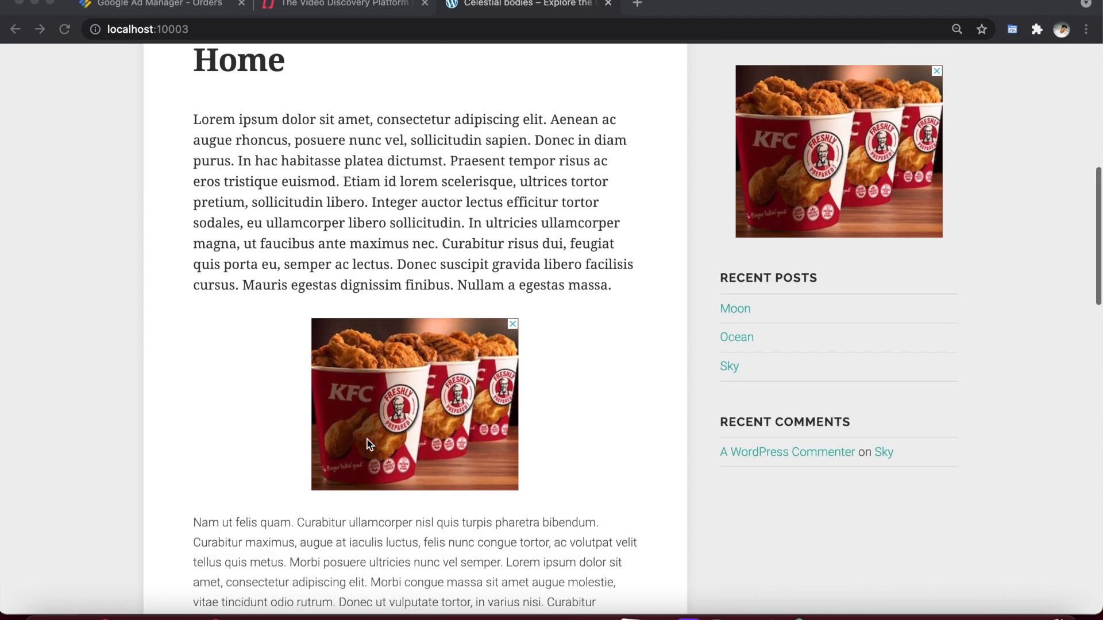
pyautogui.scroll(2, 367, 440)
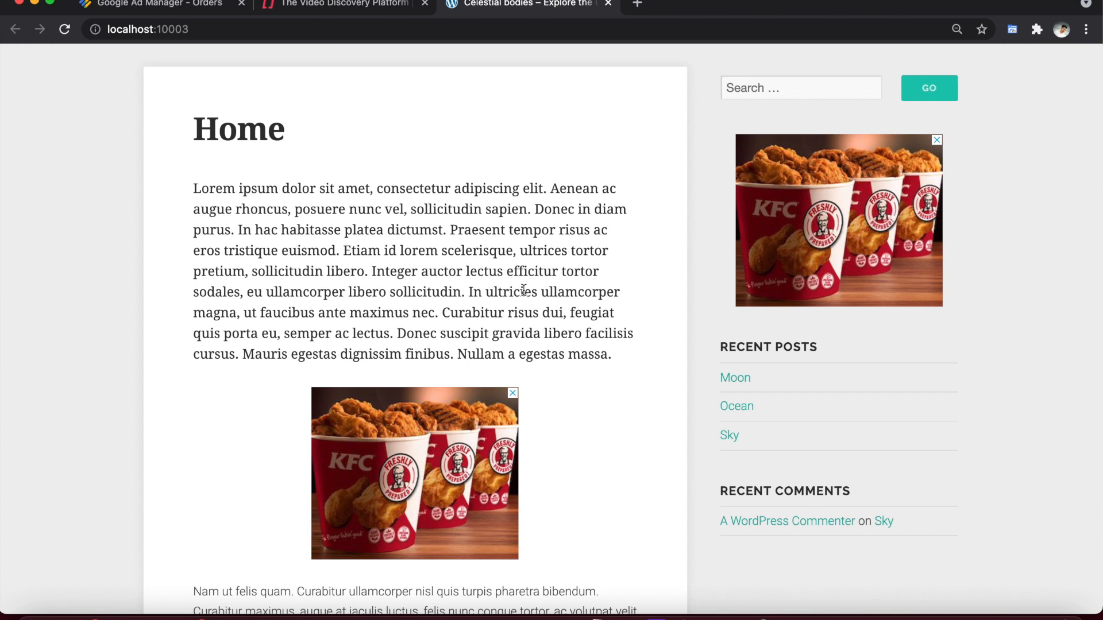
# Switch to Visual Studio Code and select the complete Primis ad script in the untitled file, including its opening and closing comments.
pyautogui.press('super+Tab')
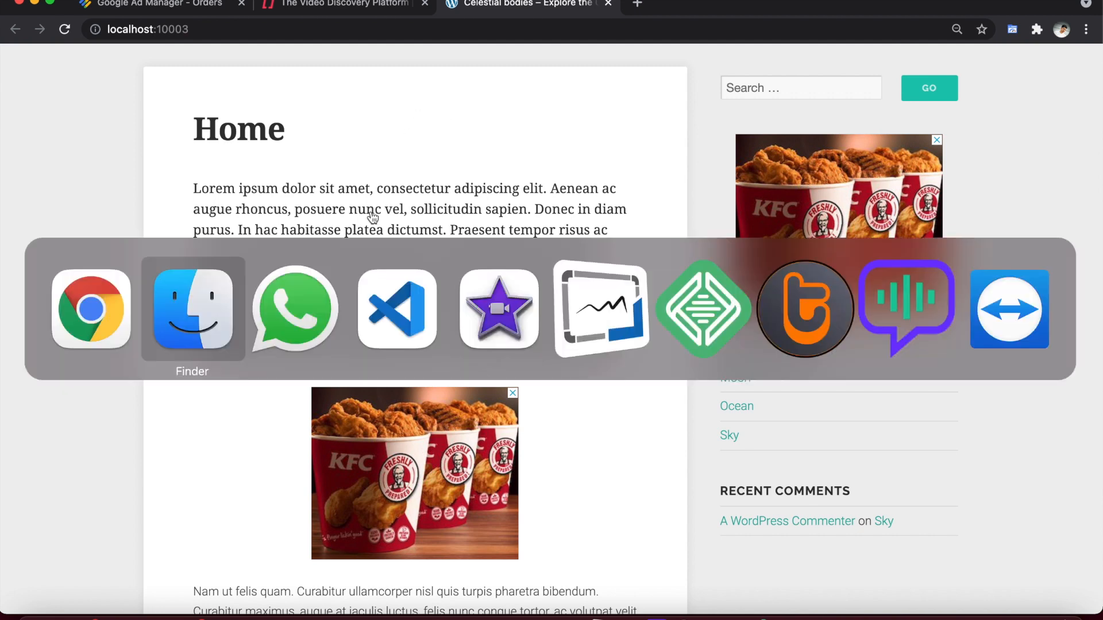
pyautogui.click(405, 313)
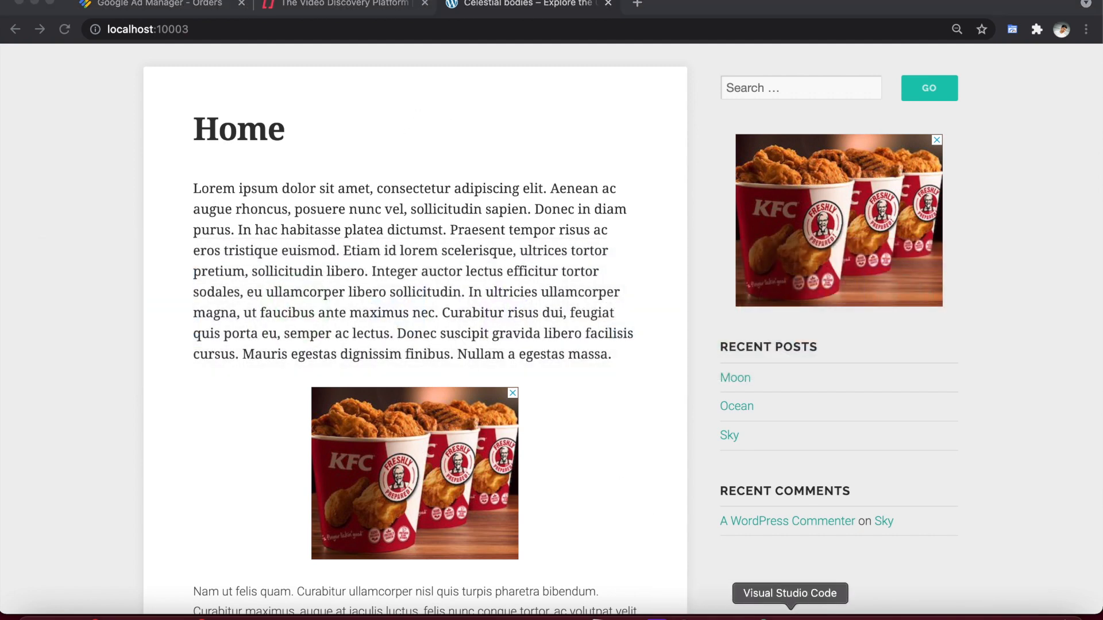
pyautogui.click(797, 615)
pyautogui.tripleClick(423, 69)
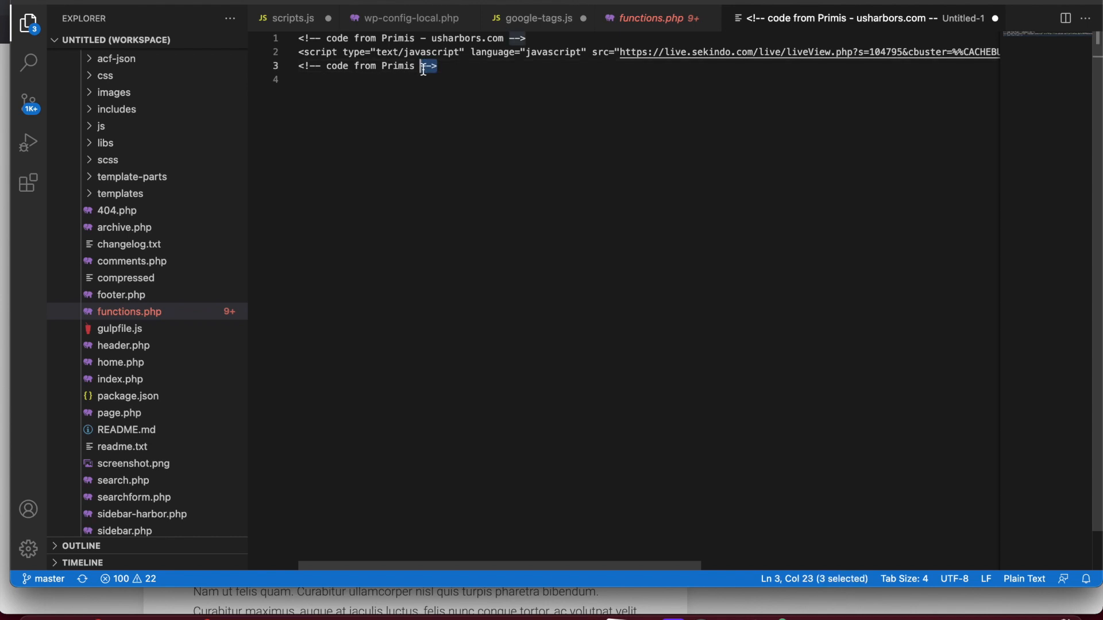
pyautogui.moveTo(423, 69); pyautogui.dragTo(317, 40)
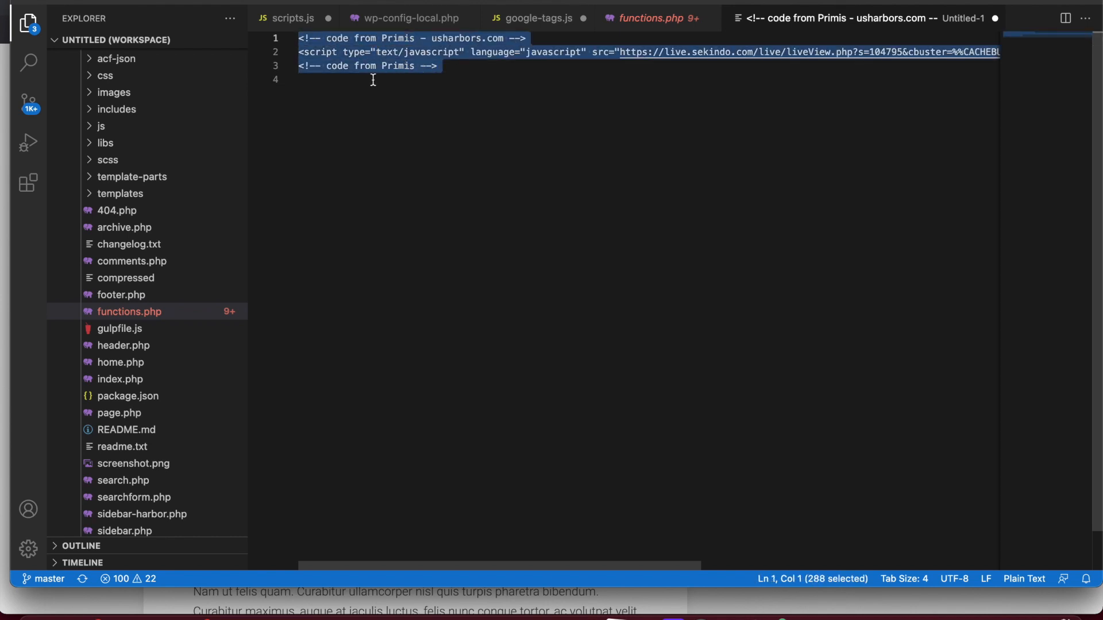
pyautogui.click(459, 70)
pyautogui.moveTo(451, 69); pyautogui.dragTo(282, 39)
pyautogui.tripleClick(371, 67)
pyautogui.press('super+a')
pyautogui.press('super+Tab')
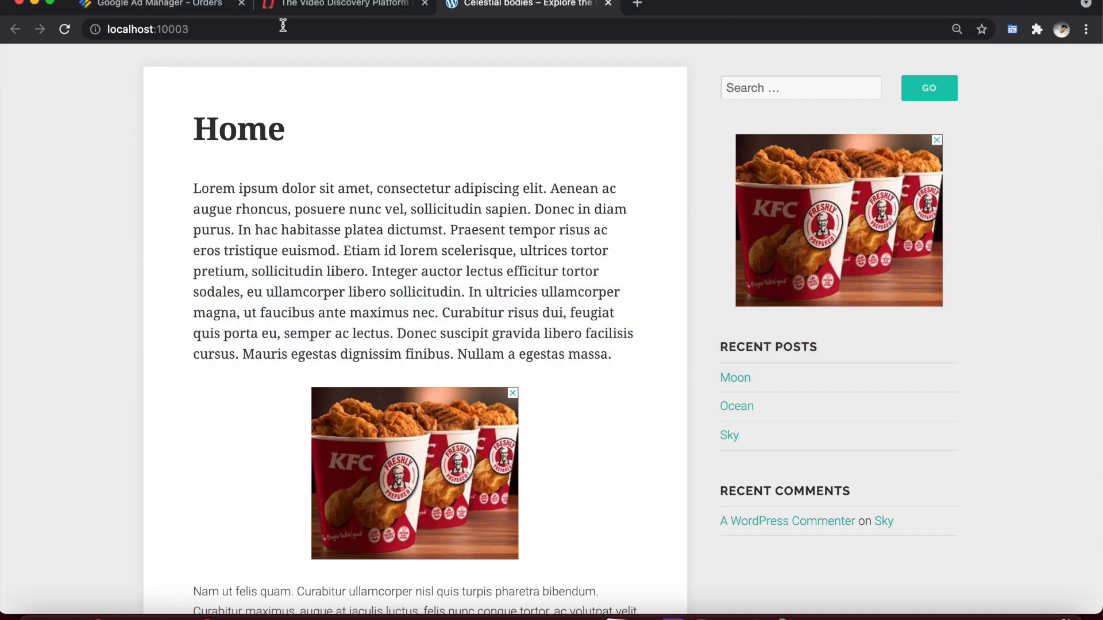
# Switch to Google Ad Manager and open the line item "Ad manager KFC April 2021, 300x250" from the KFC order.
pyautogui.click(193, 5)
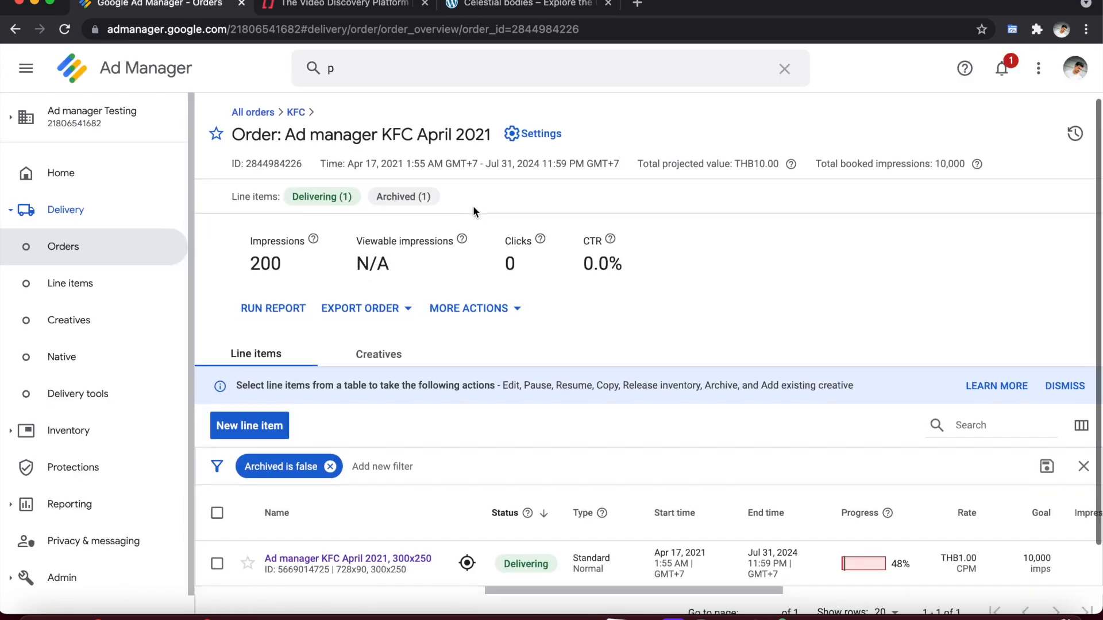
pyautogui.scroll(-3, 474, 212)
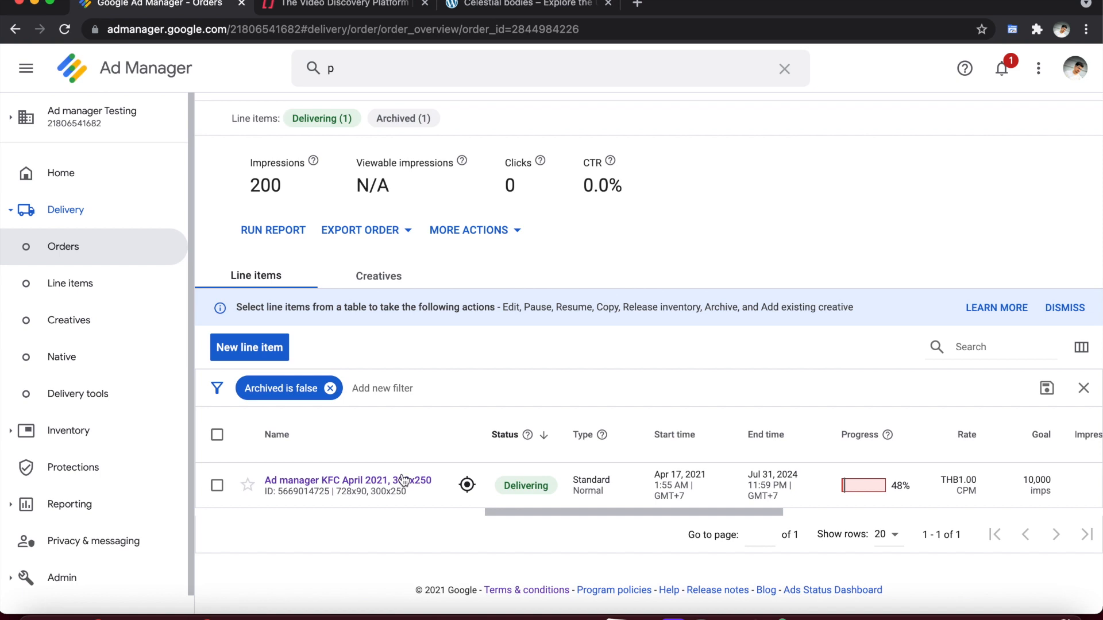
pyautogui.scroll(2, 471, 292)
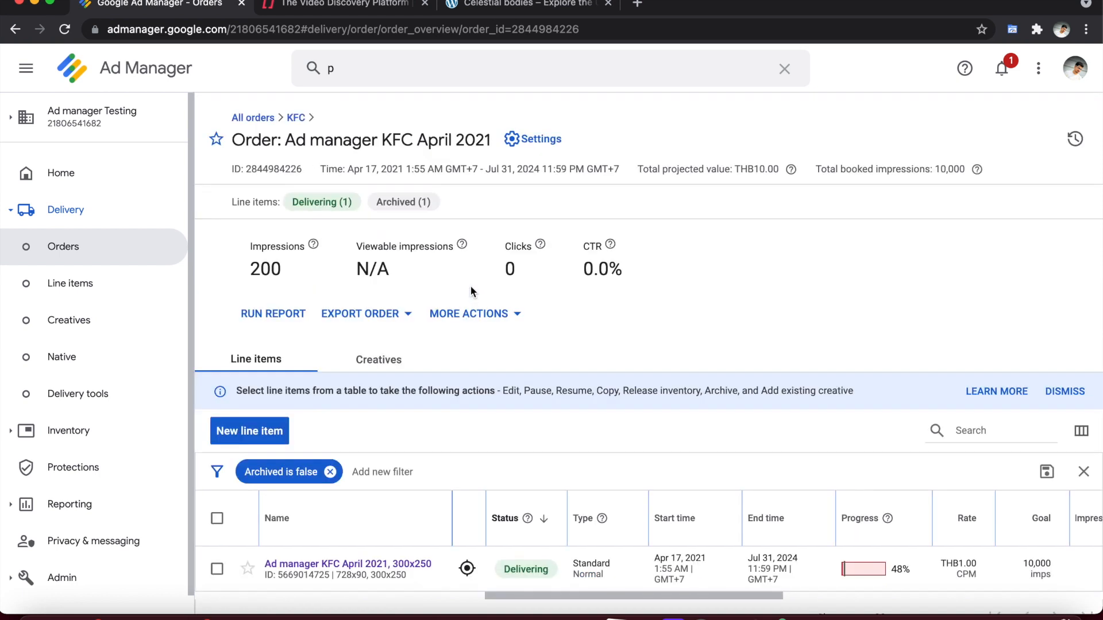
pyautogui.click(78, 441)
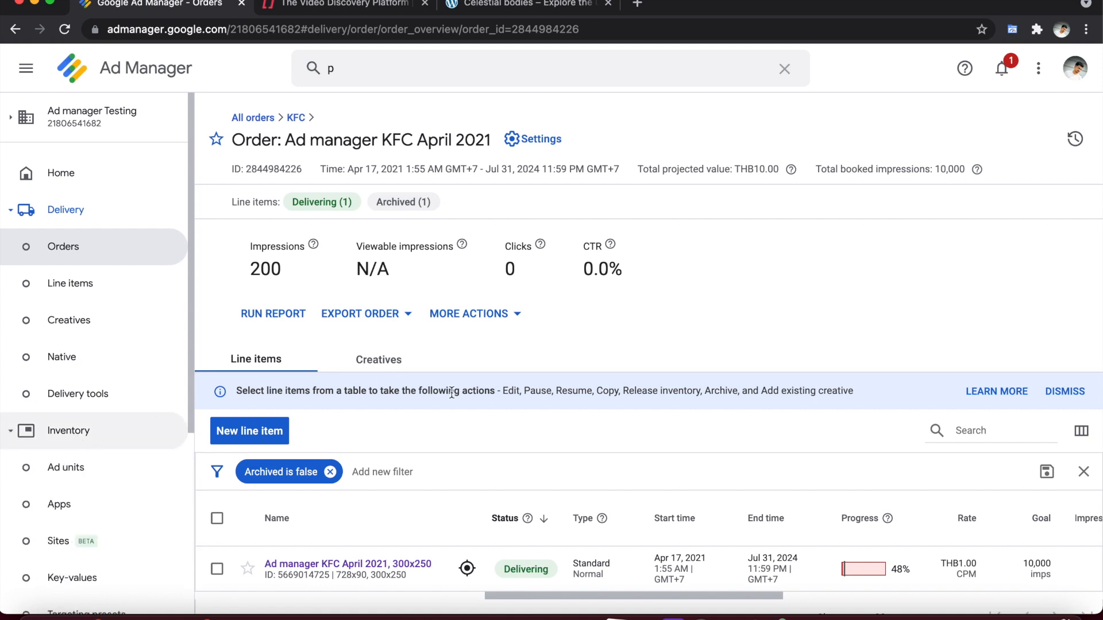
pyautogui.scroll(-3, 452, 393)
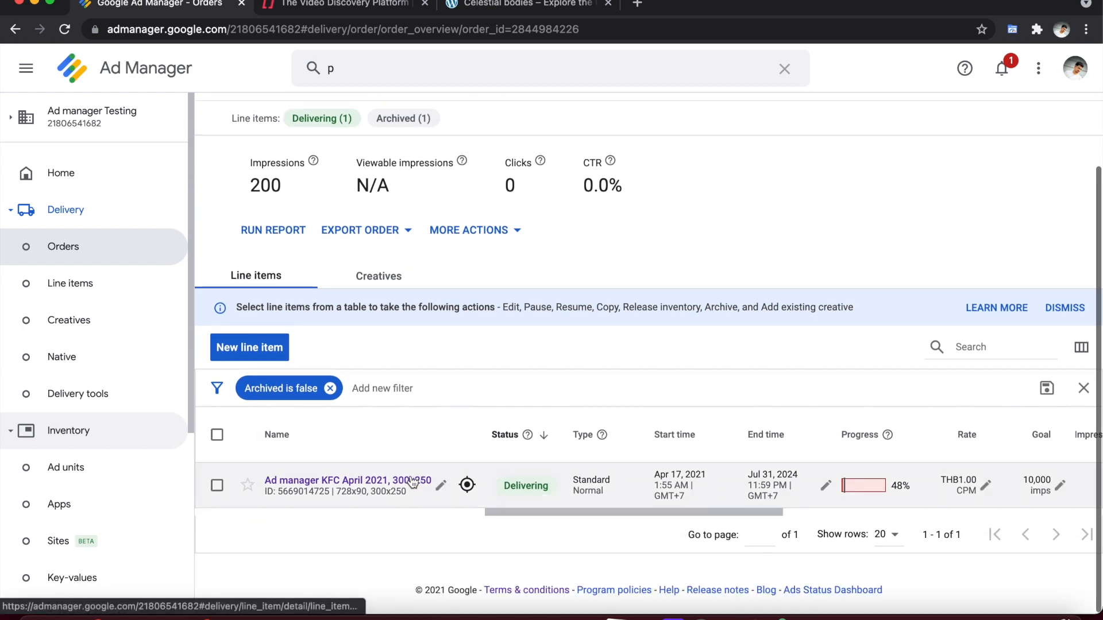
pyautogui.click(382, 485)
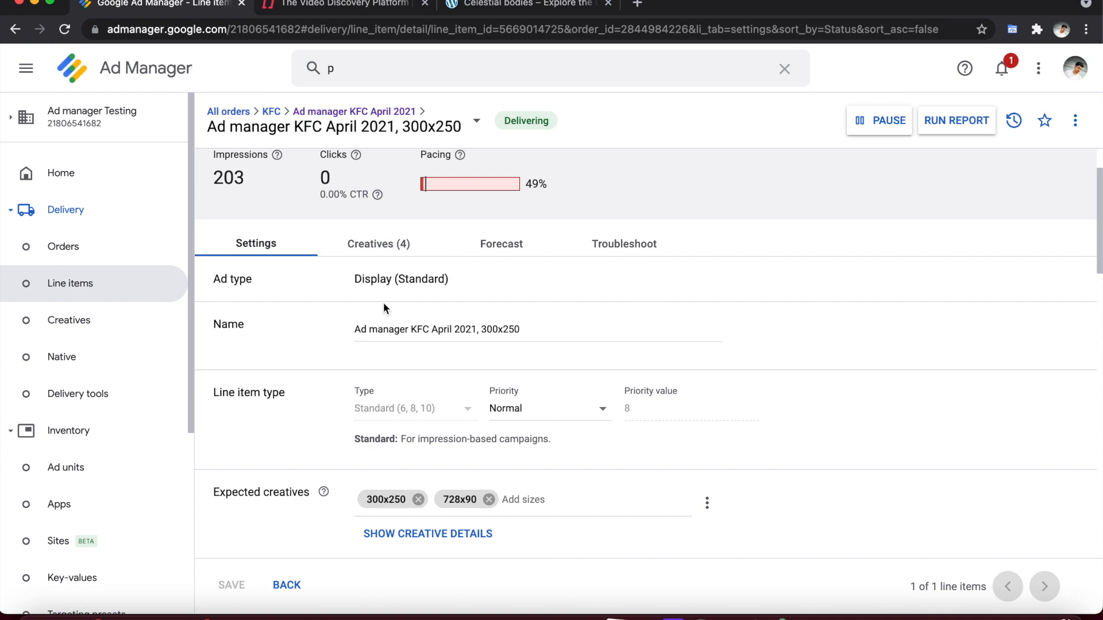
# Pause the KFC line item, save it with its type set to House (16), and resume delivery.
pyautogui.click(864, 115)
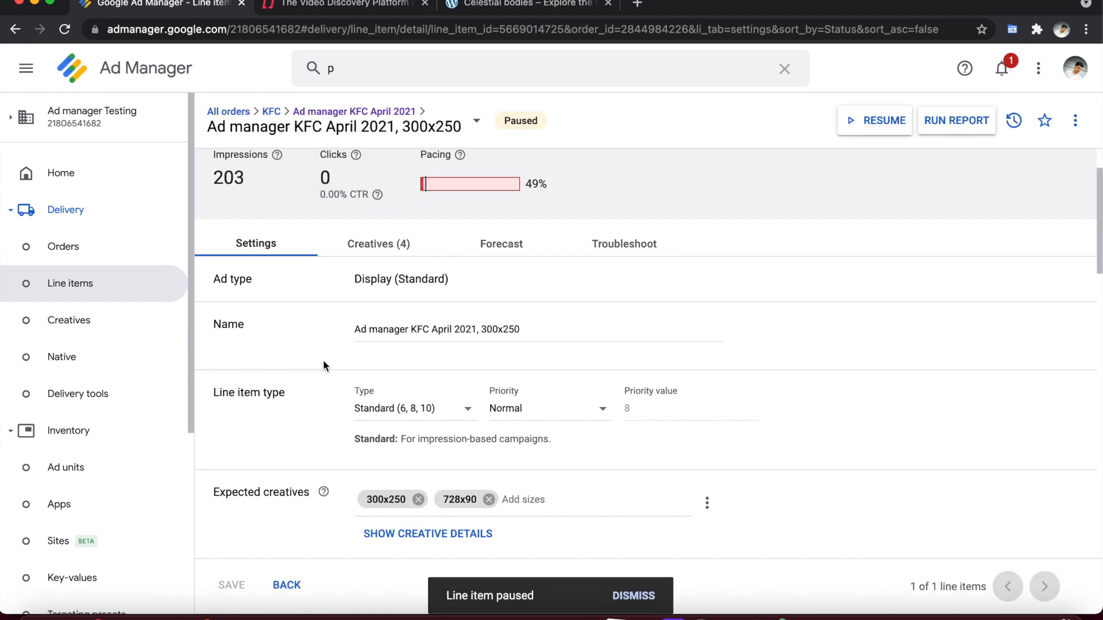
pyautogui.click(398, 350)
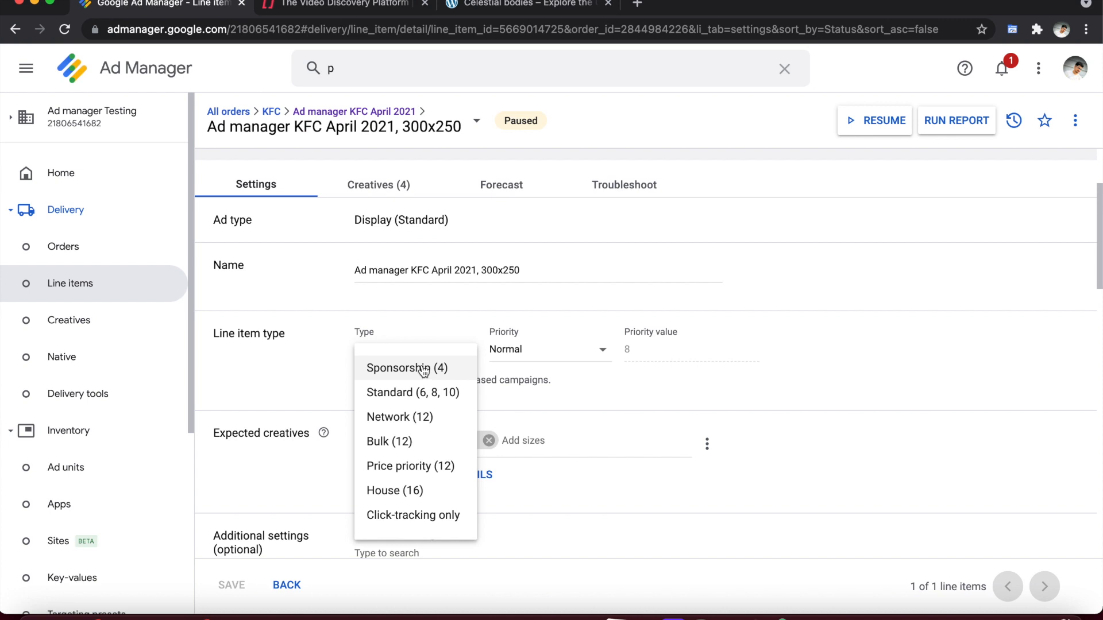
pyautogui.click(414, 490)
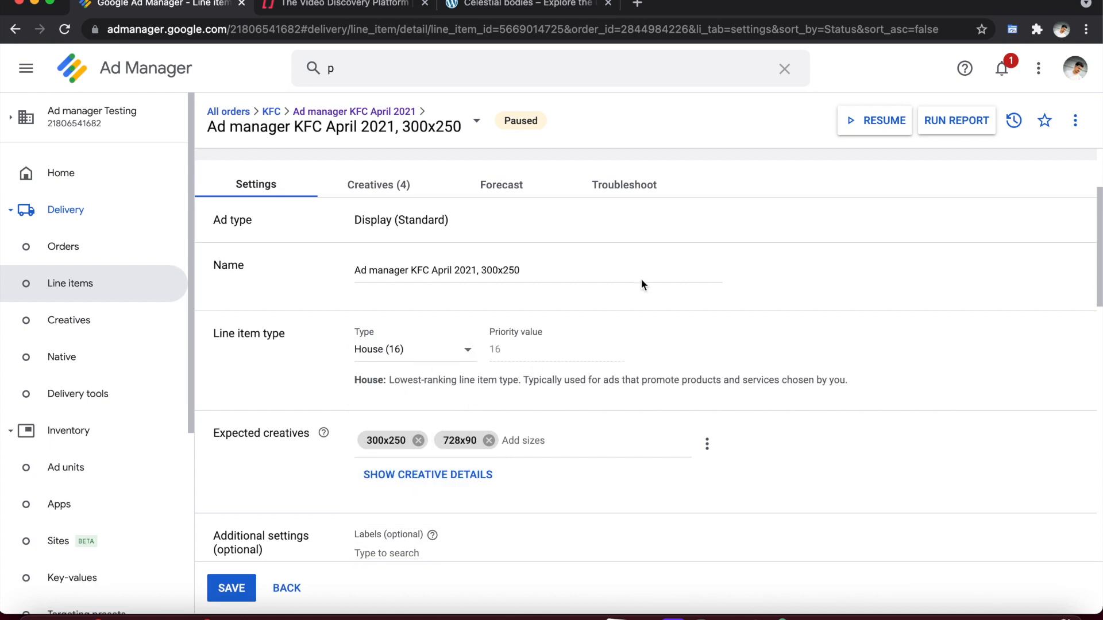
pyautogui.click(239, 585)
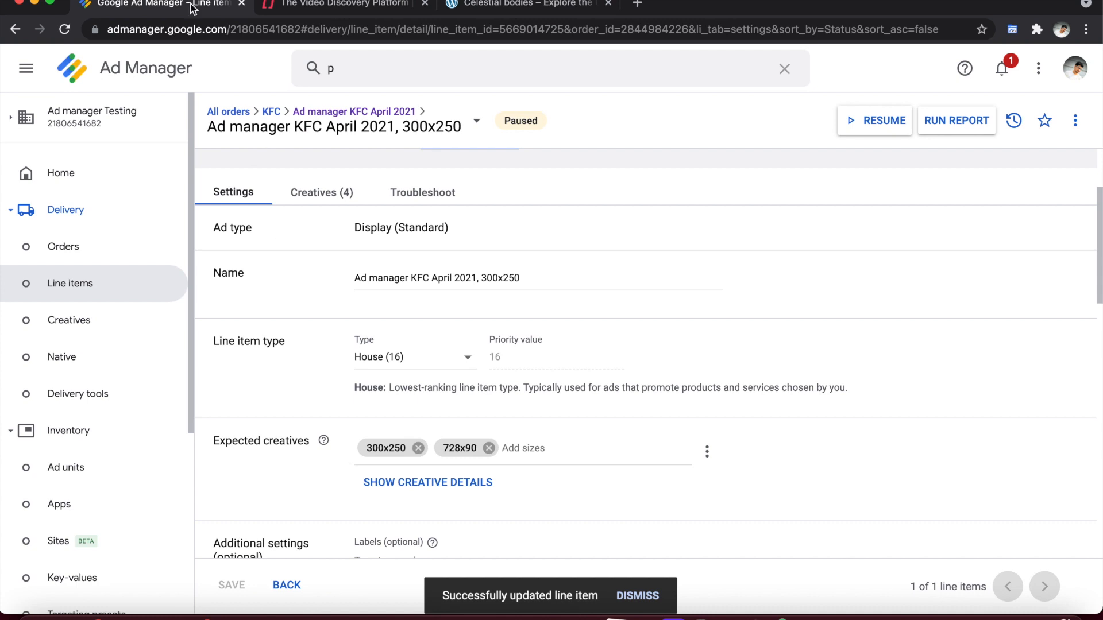
pyautogui.click(885, 128)
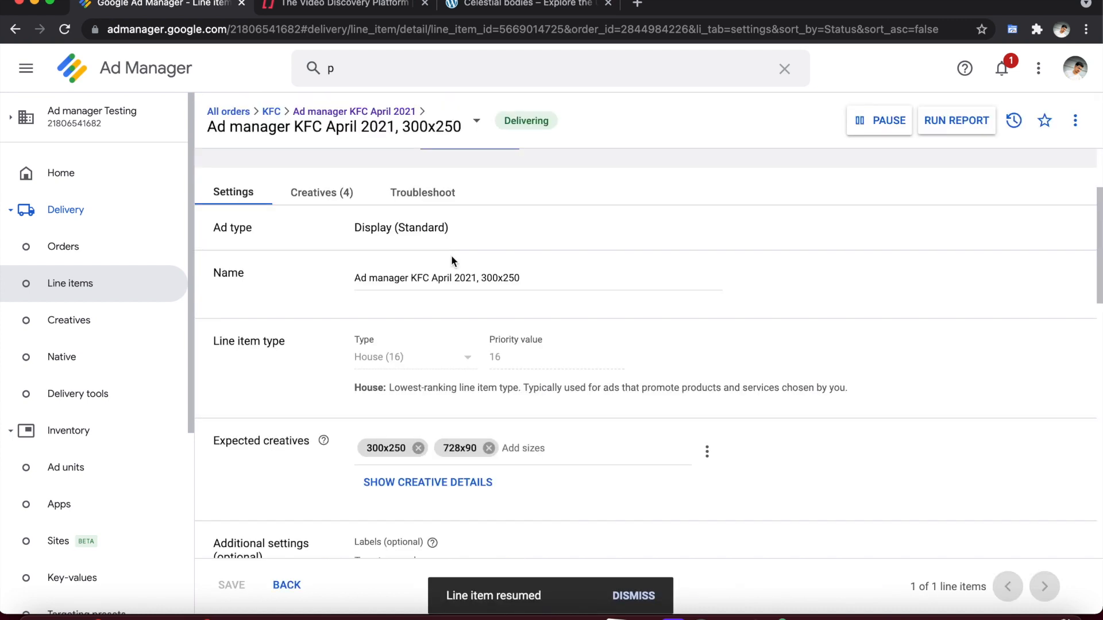
# Return to the Celestial bodies front page and open the browser's developer tools with an enlarged Elements view.
pyautogui.click(506, 6)
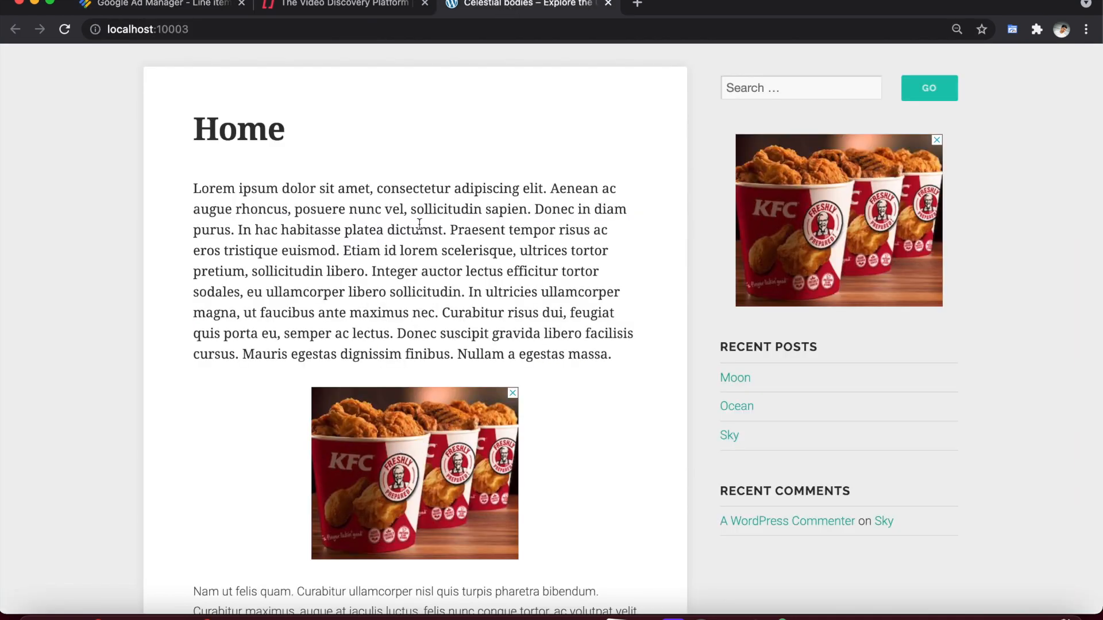
pyautogui.scroll(-2, 697, 564)
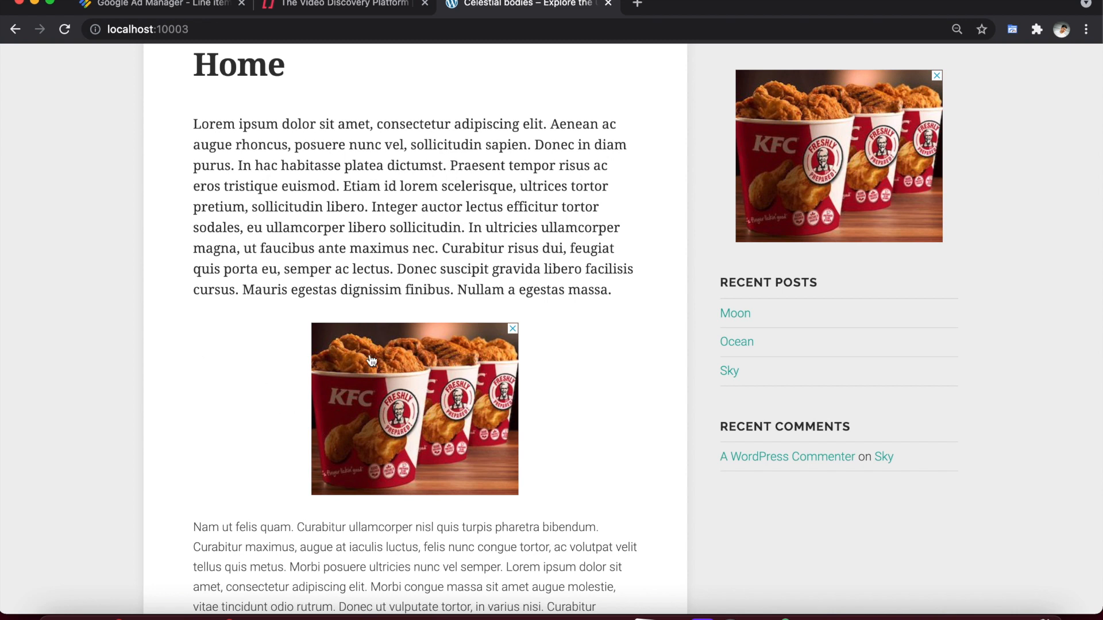
pyautogui.rightClick(180, 365)
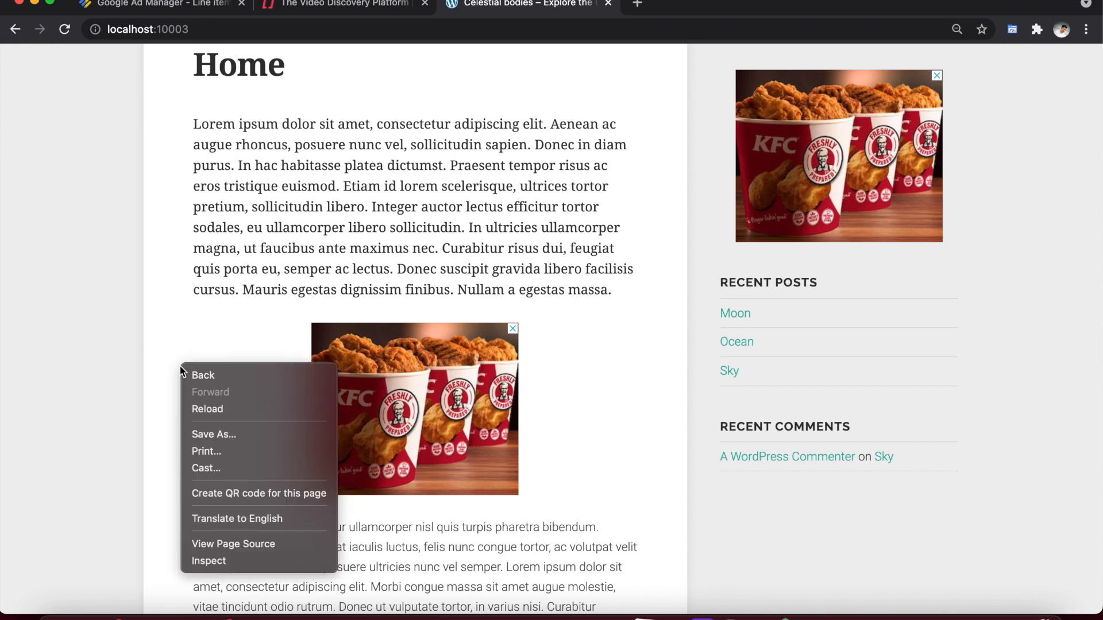
pyautogui.click(229, 554)
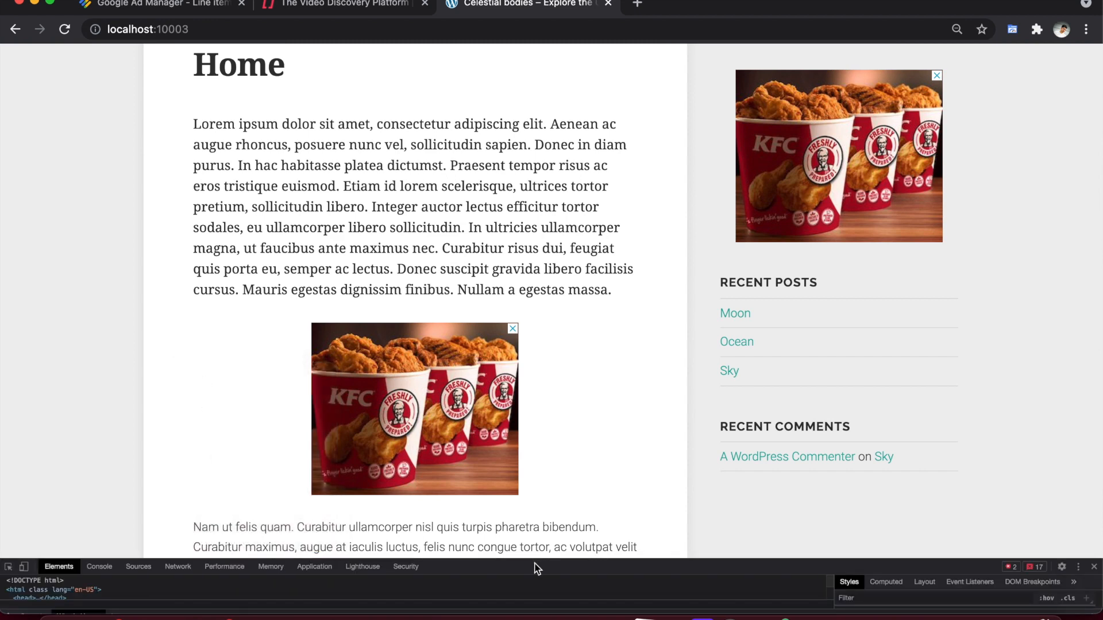
pyautogui.moveTo(536, 562); pyautogui.dragTo(542, 434)
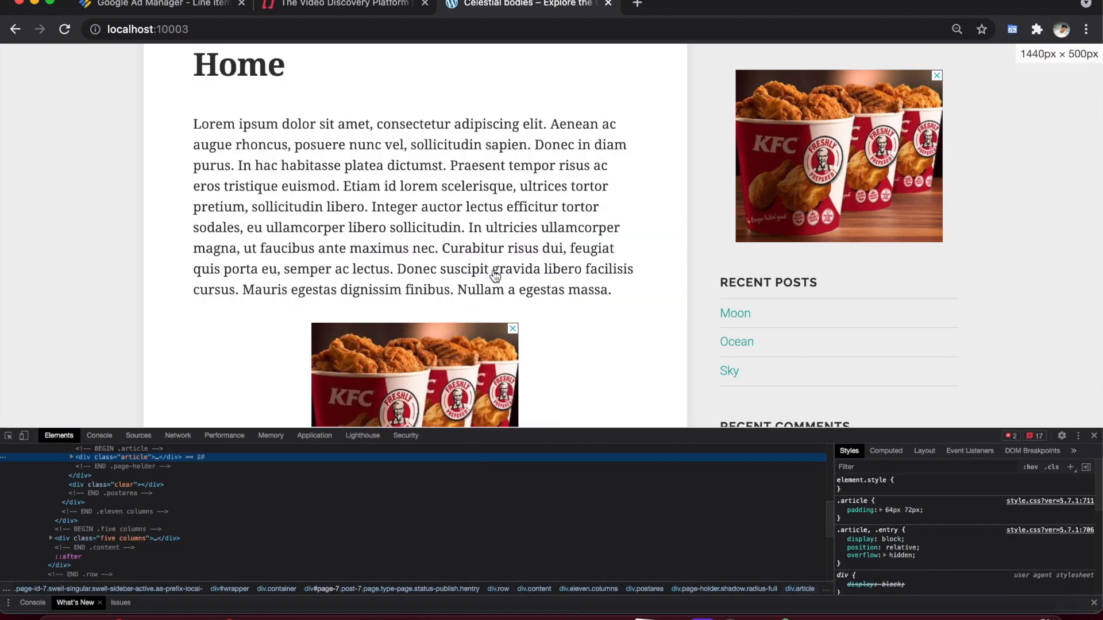
# Inspect the in-content KFC ad and select its medium_rectangle container div in the page markup.
pyautogui.scroll(-3, 494, 279)
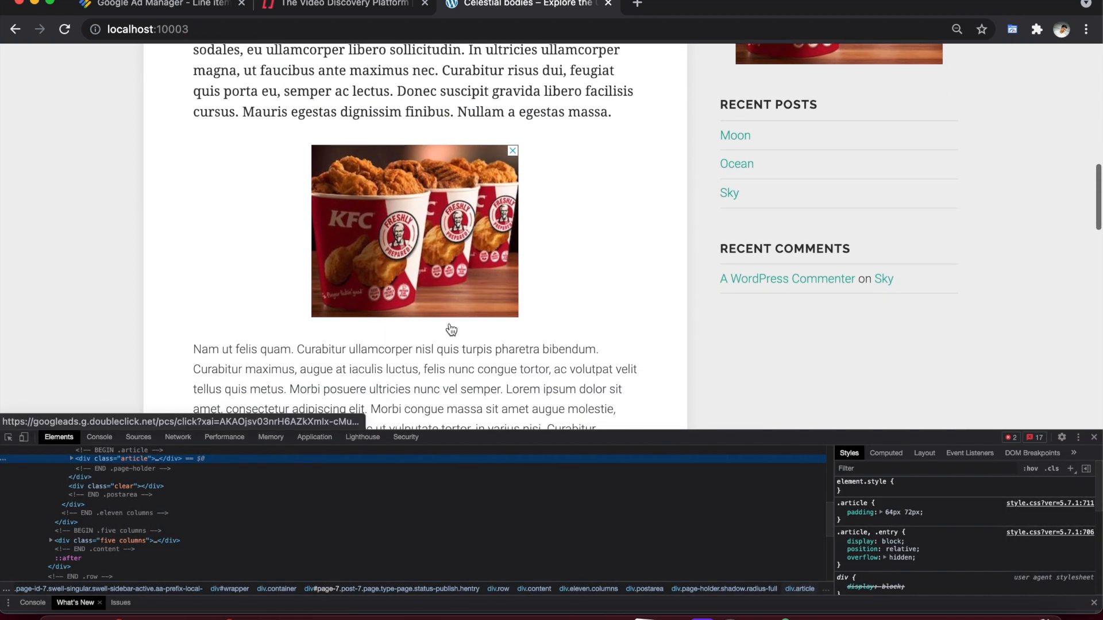
pyautogui.click(8, 440)
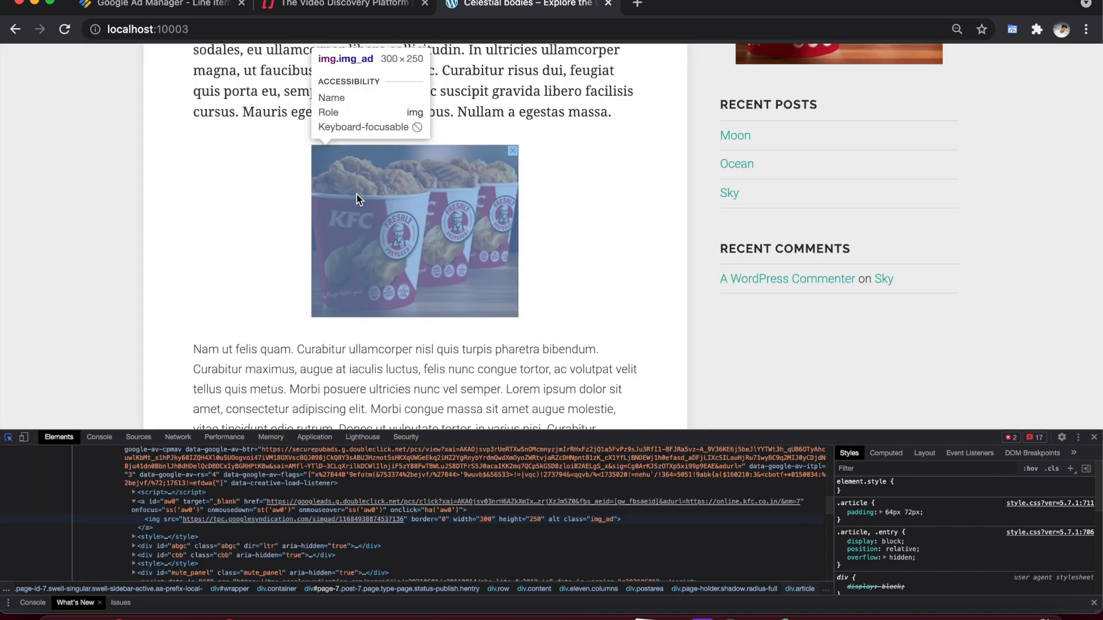
pyautogui.click(357, 196)
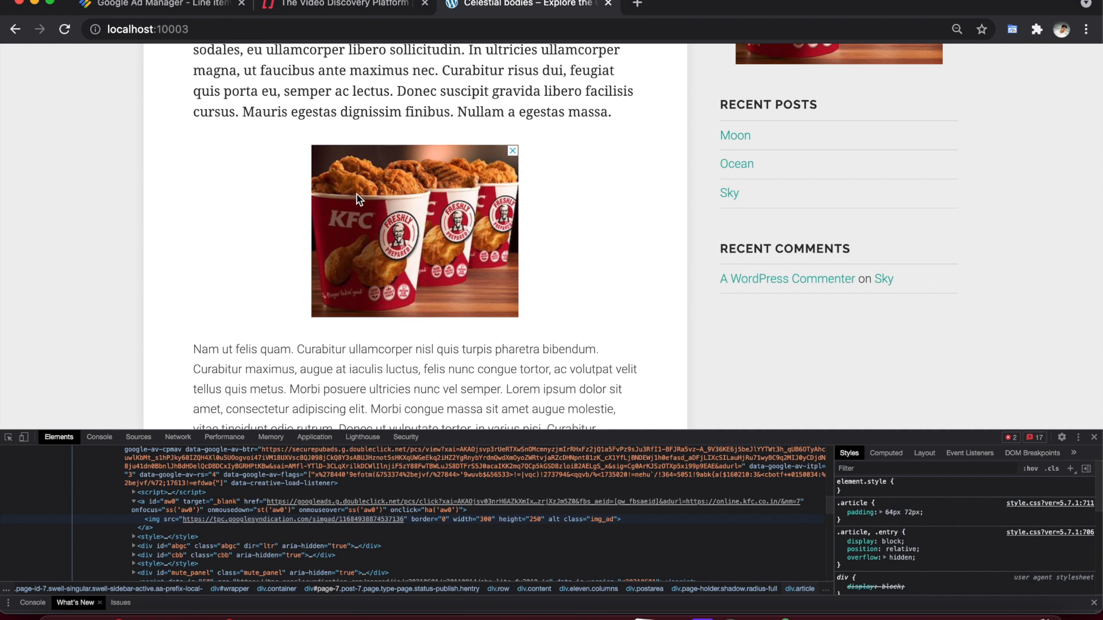
pyautogui.scroll(3, 332, 520)
pyautogui.scroll(3, 332, 520)
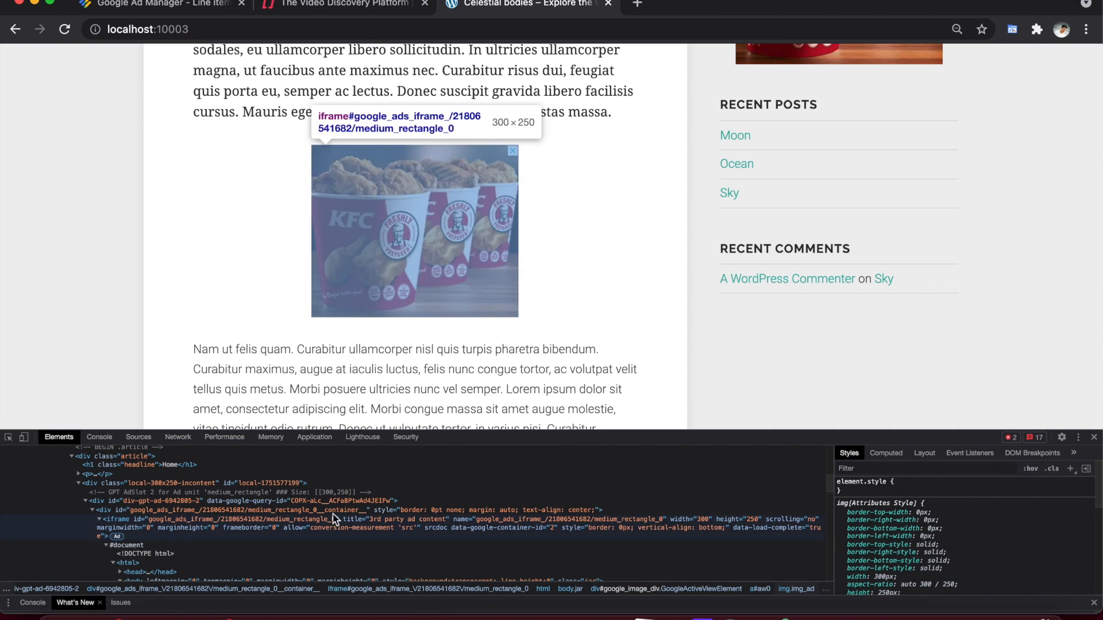
pyautogui.click(334, 510)
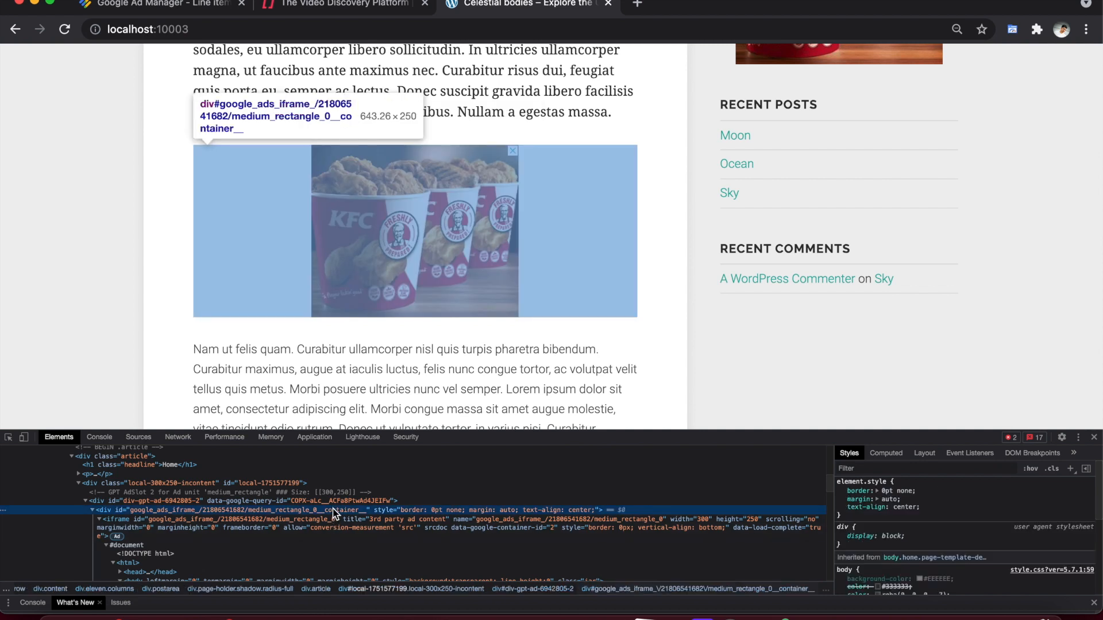
pyautogui.scroll(1, 333, 512)
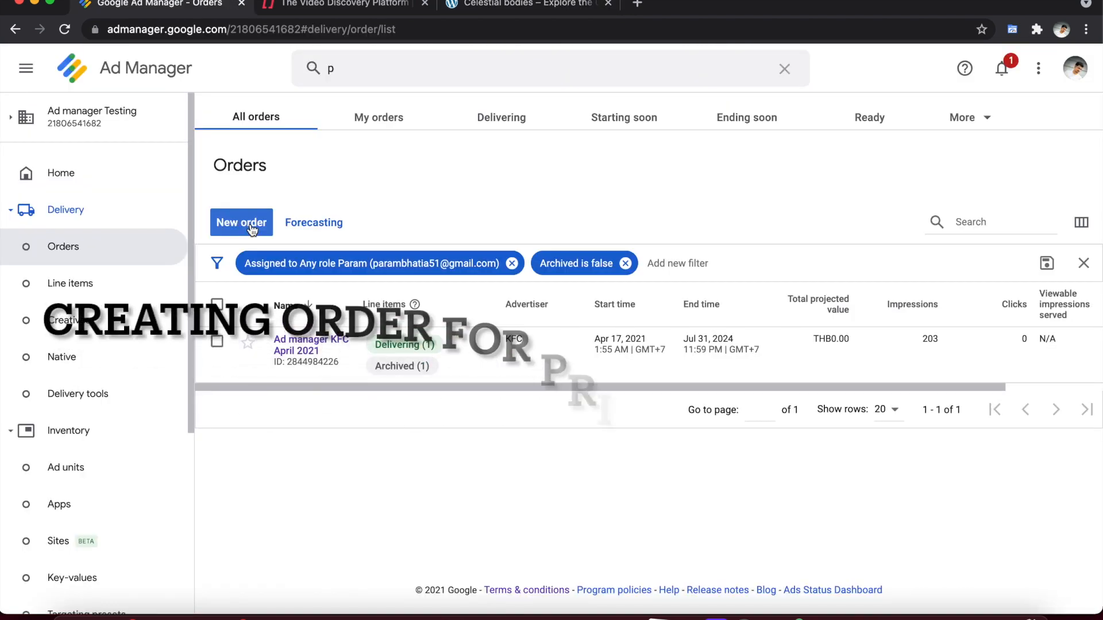
# Start a new Ad Manager order named "PRIMIS Ad Network" with PRIMIS as the advertiser.
pyautogui.click(252, 229)
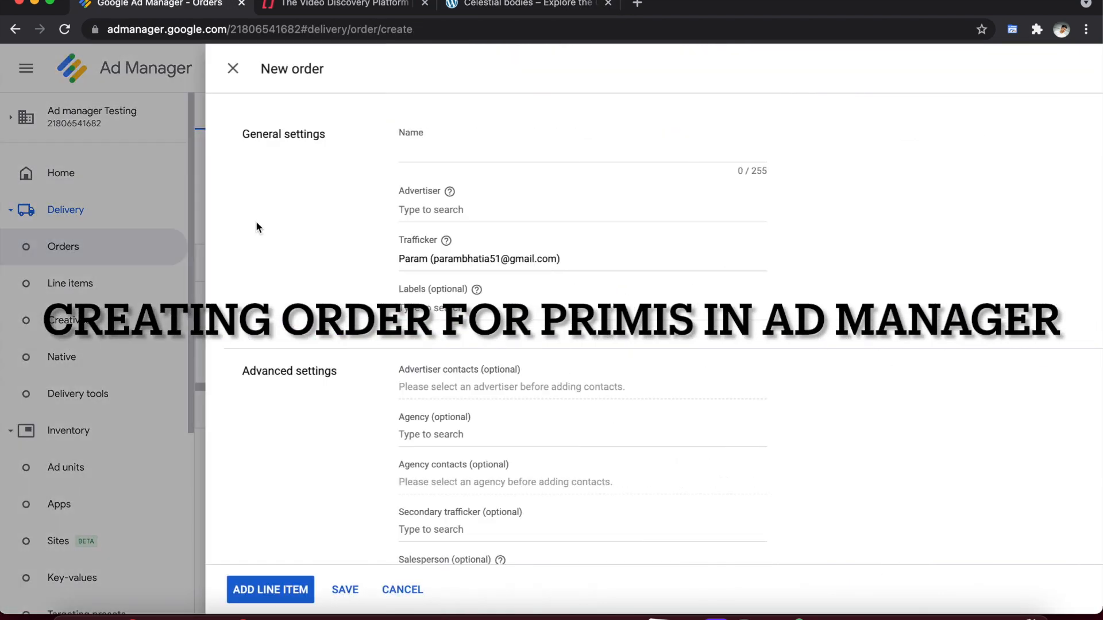
pyautogui.click(304, 155)
pyautogui.write('PRIMIS ')
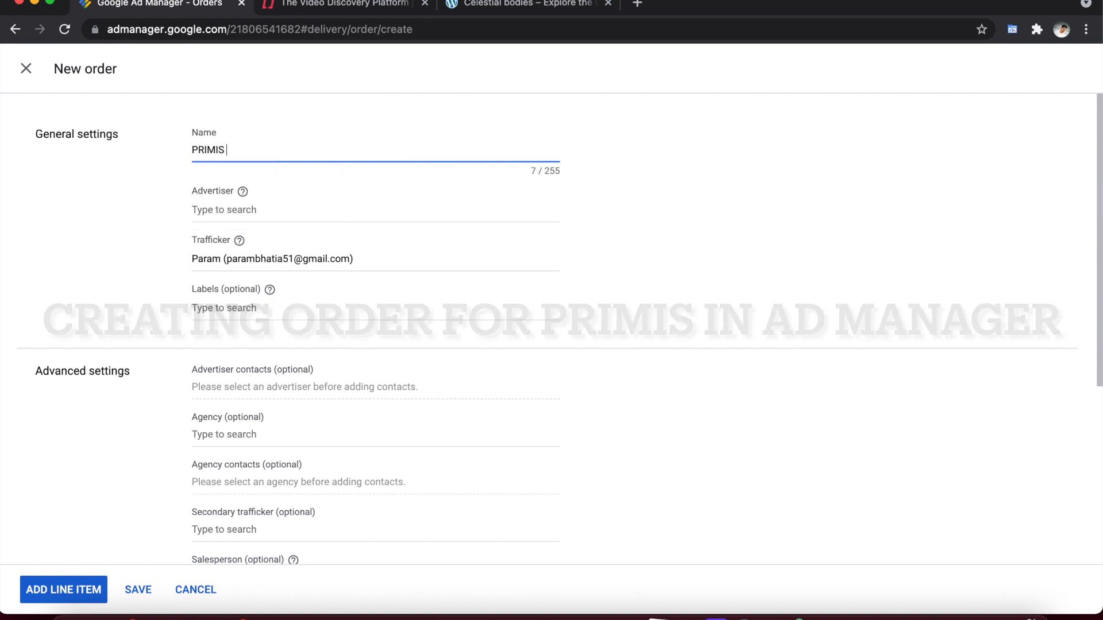
pyautogui.write('Ad Network')
pyautogui.click(211, 147)
pyautogui.doubleClick(210, 148)
pyautogui.hotkey('ctrl', 'c')
pyautogui.click(209, 208)
pyautogui.hotkey('ctrl', 'v')
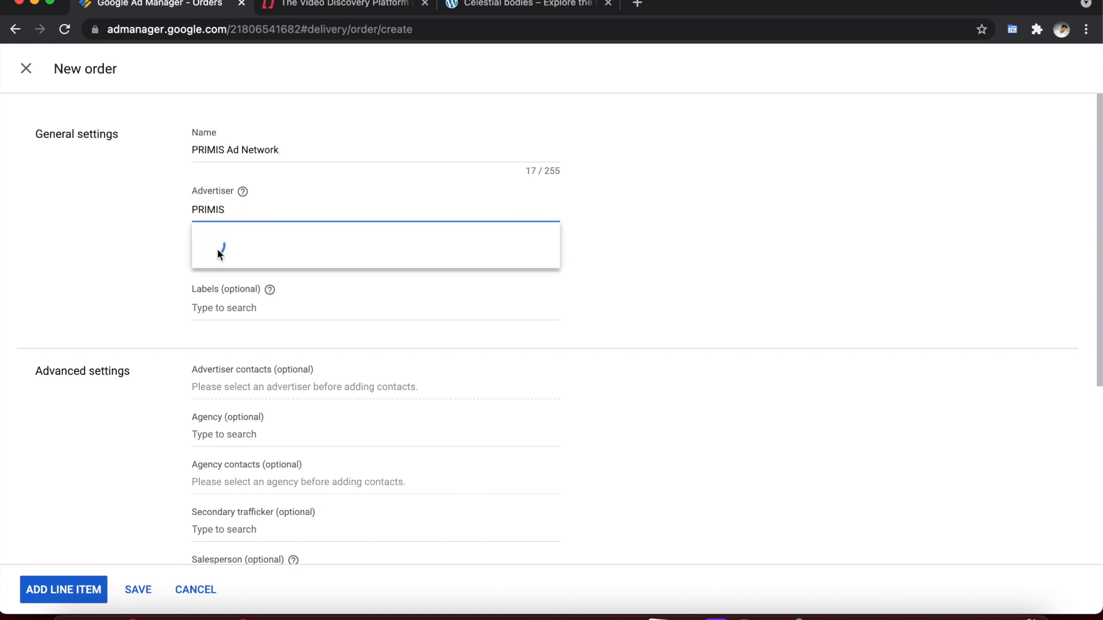
pyautogui.click(236, 247)
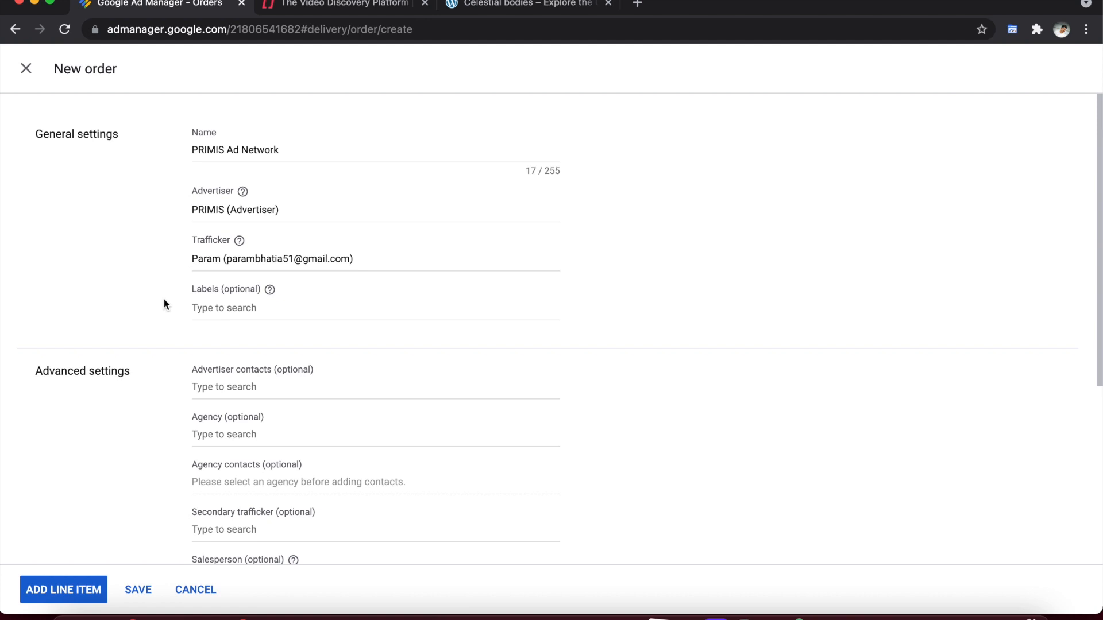
# Create the PRIMIS Ad Network order and start a new Display line item in it.
pyautogui.scroll(-5, 164, 304)
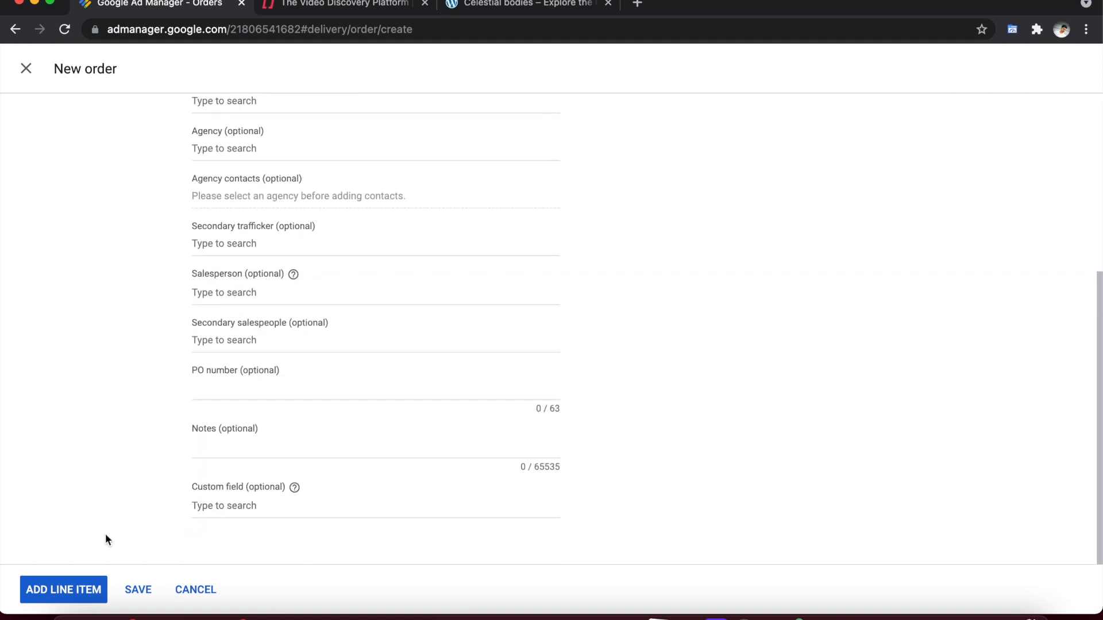
pyautogui.click(89, 592)
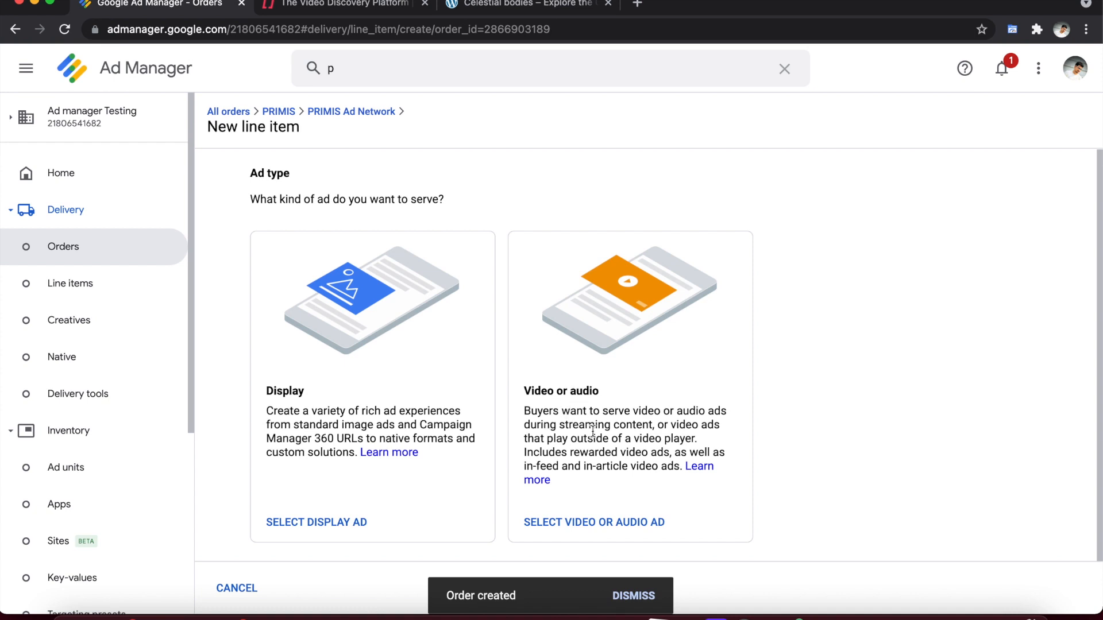
pyautogui.click(297, 532)
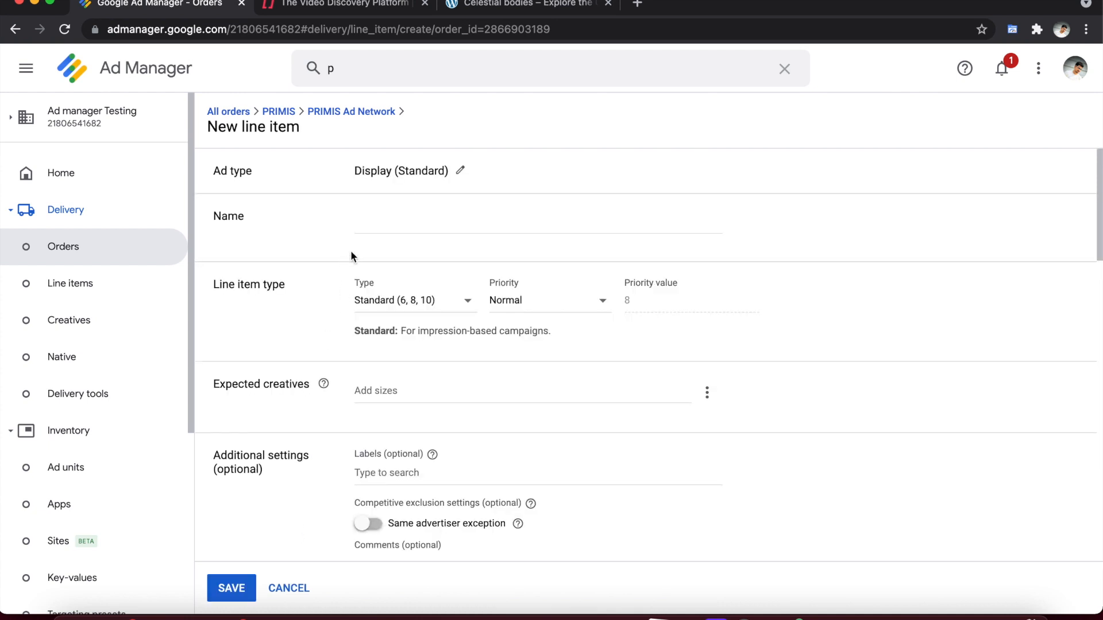
# Name the line item "PRIMIS Ad Network, 300250", reusing the order name copied from the page.
pyautogui.rightClick(363, 111)
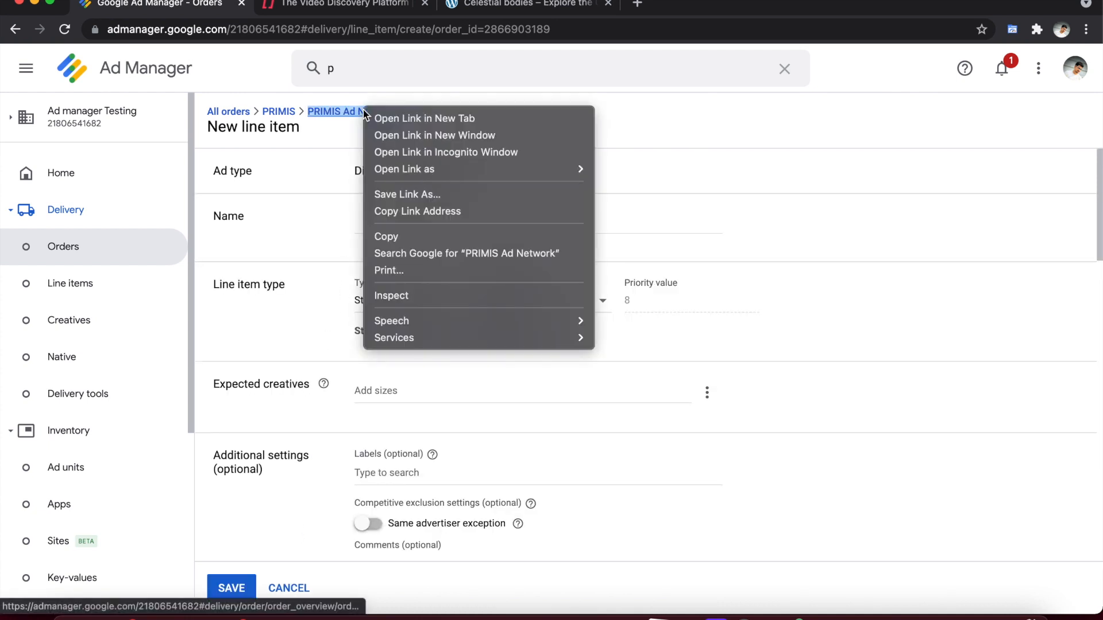
pyautogui.click(398, 234)
pyautogui.click(393, 223)
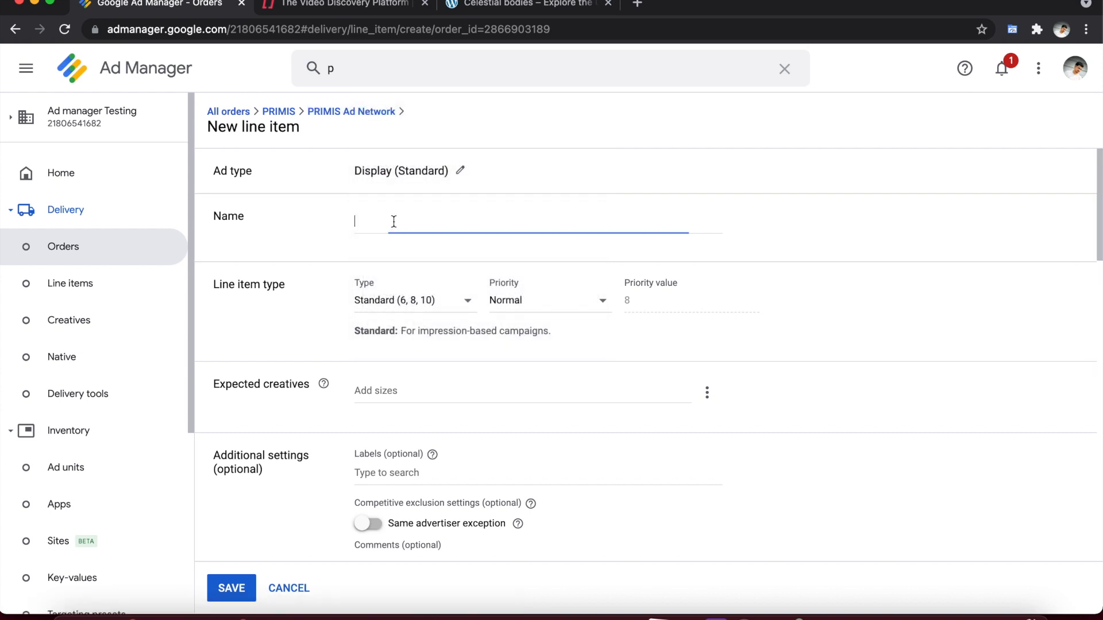
pyautogui.press('super+v')
pyautogui.write(', 300')
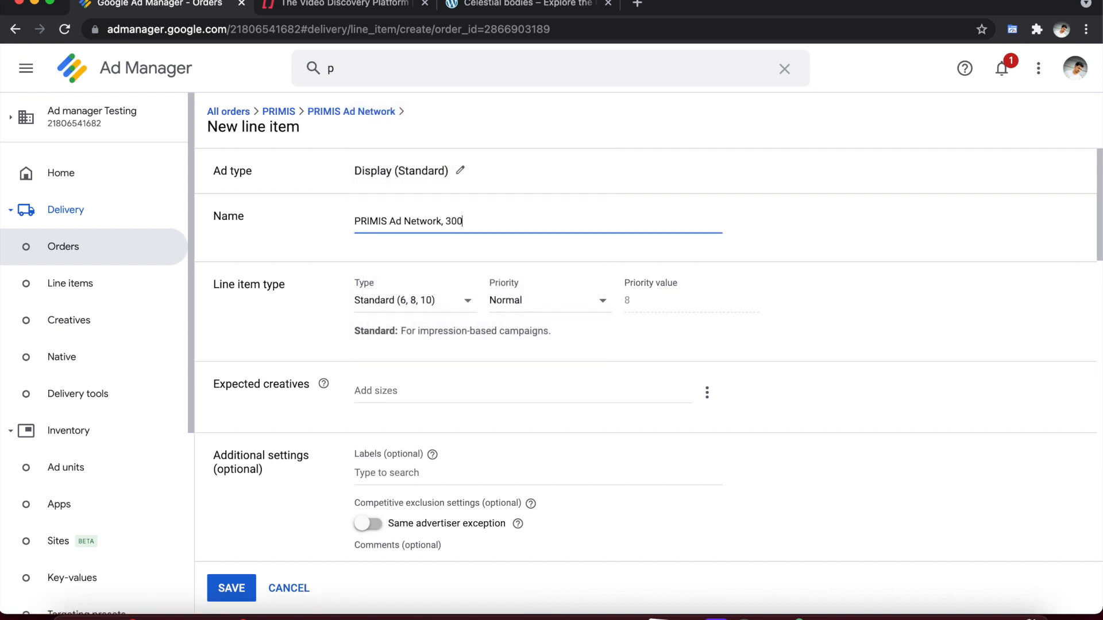
pyautogui.write('250')
# Add 300x250 as the line item's expected creative size.
pyautogui.click(398, 390)
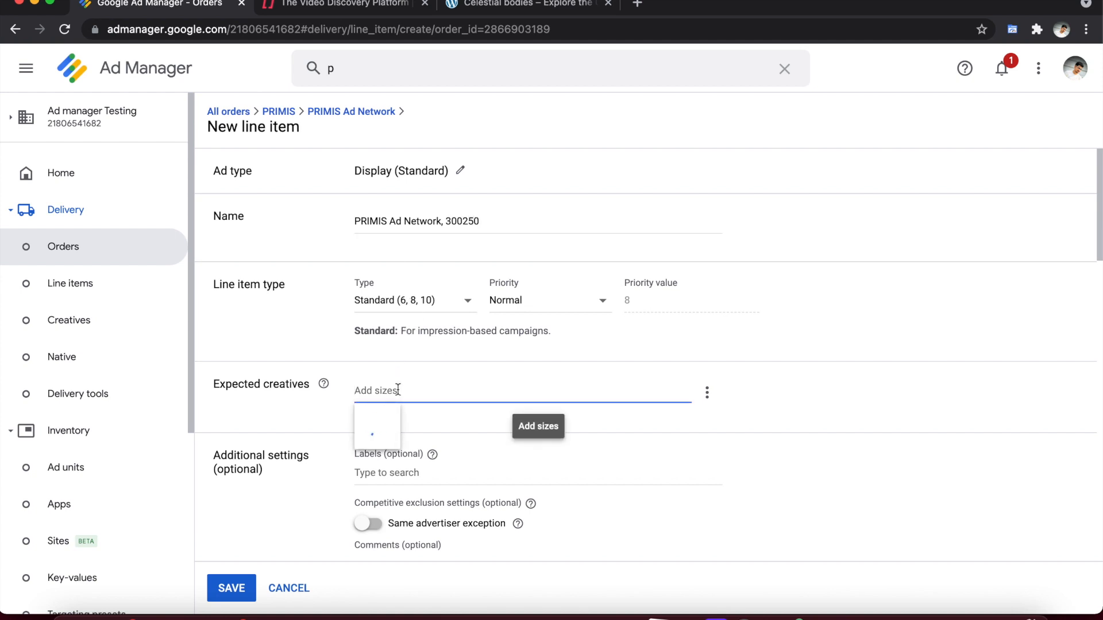
pyautogui.write('300')
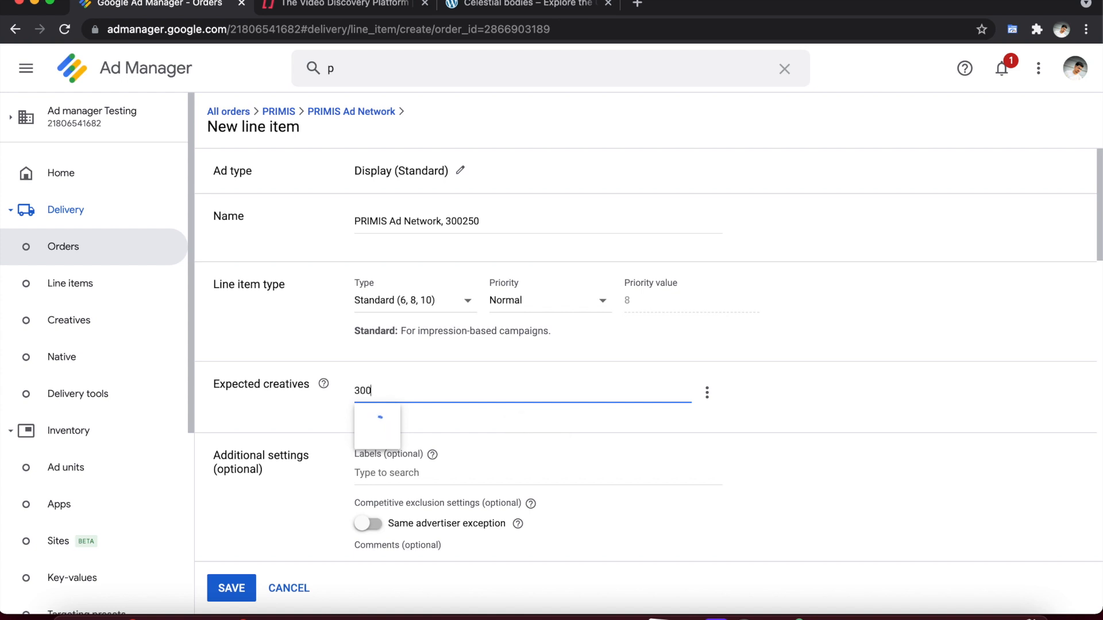
pyautogui.write('x250')
pyautogui.press('Return')
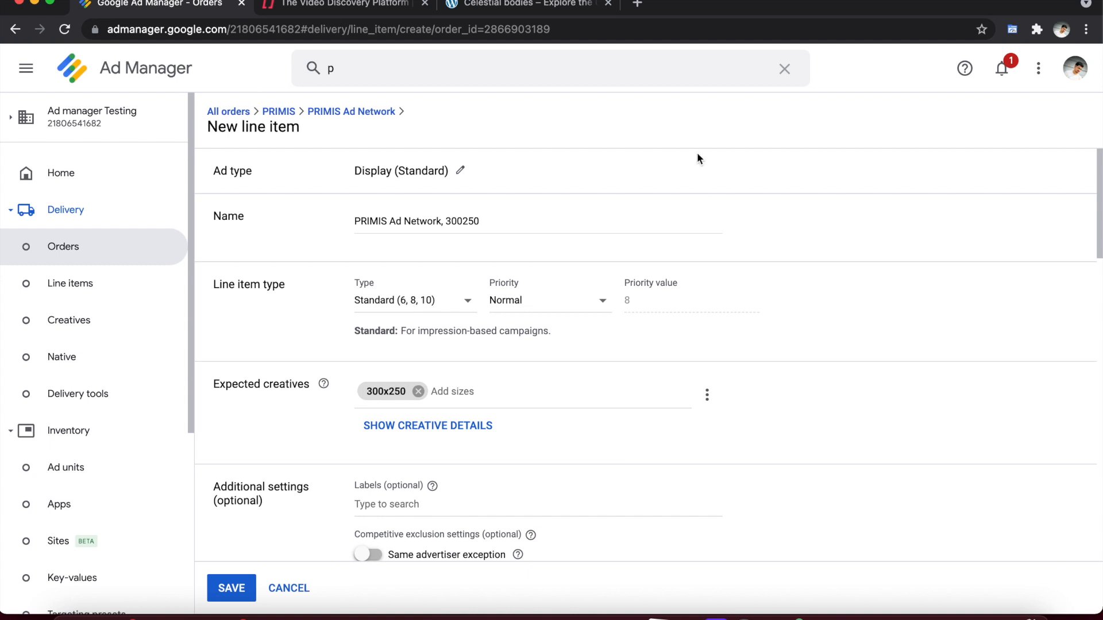
# Examine the sidebar and in-content KFC ad placements on the Celestial bodies front page.
pyautogui.click(500, 3)
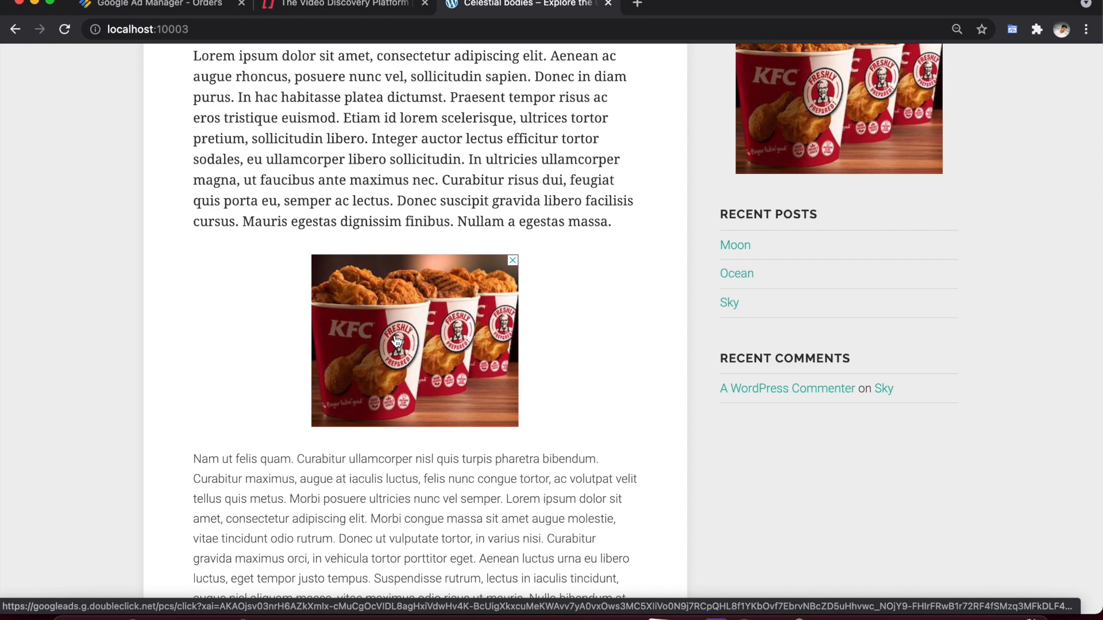
pyautogui.scroll(5, 397, 341)
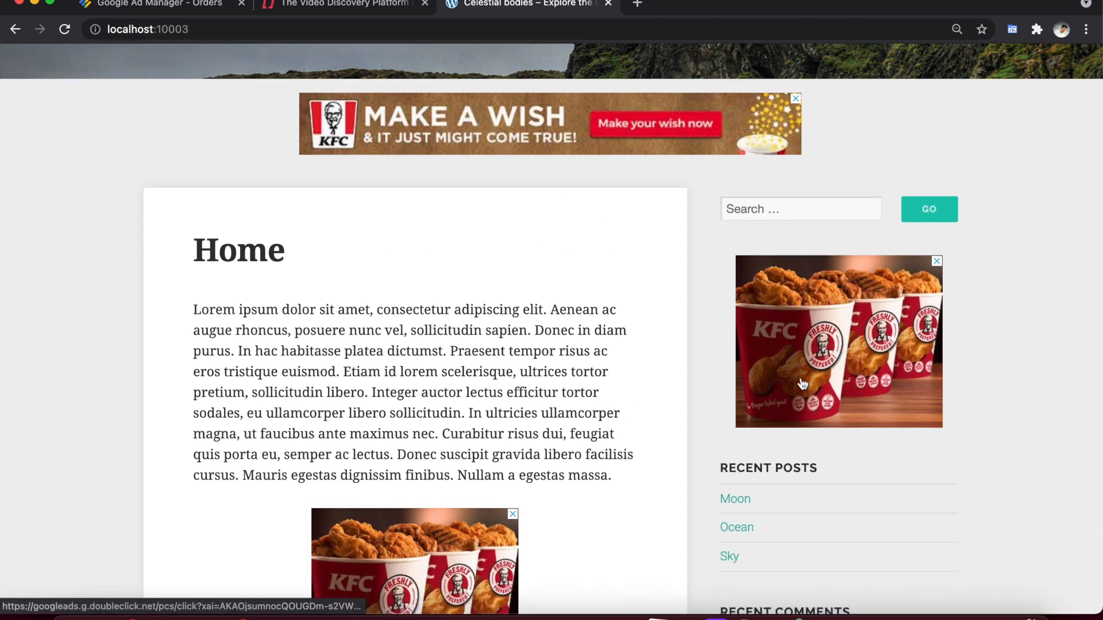
pyautogui.scroll(-2, 521, 385)
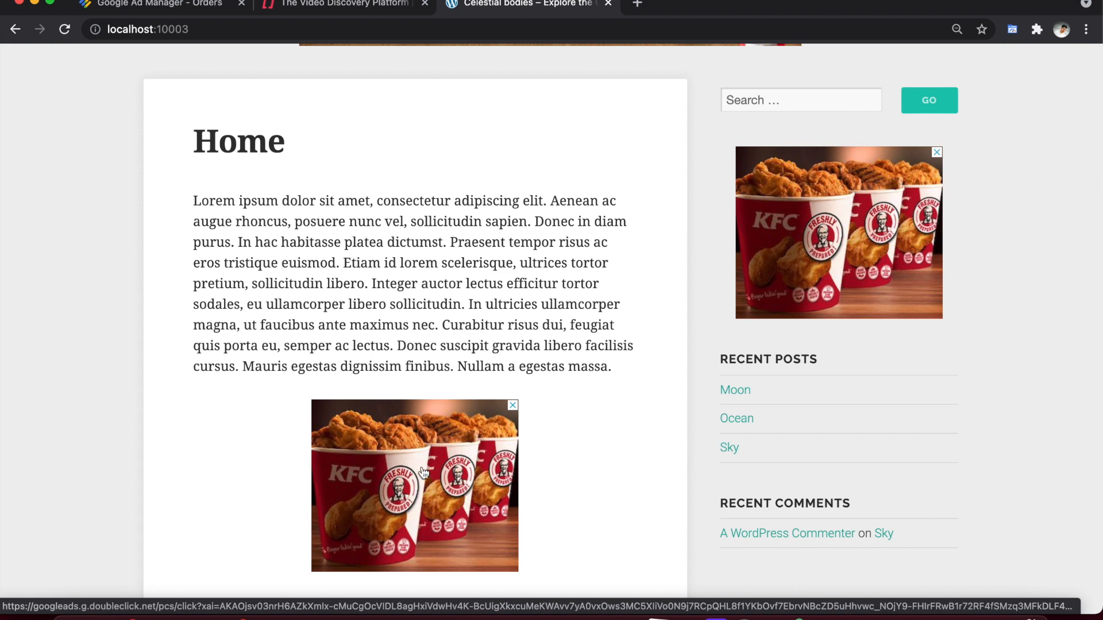
# Set the new line item's type to Sponsorship (4) in Ad Manager and glance at the site's ad placements.
pyautogui.click(200, 13)
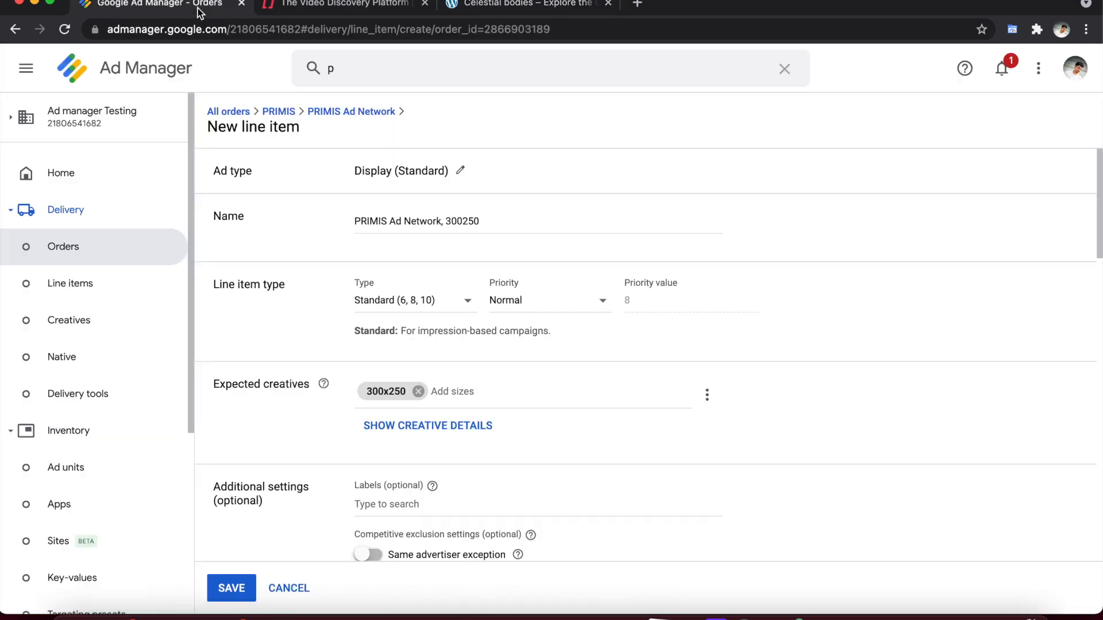
pyautogui.click(403, 311)
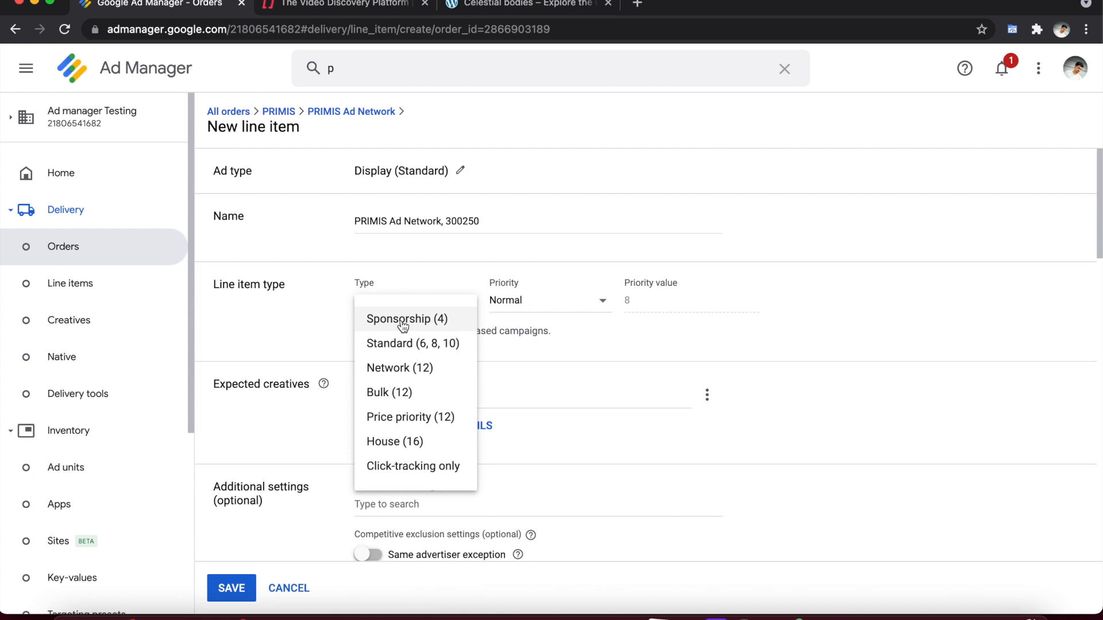
pyautogui.click(403, 320)
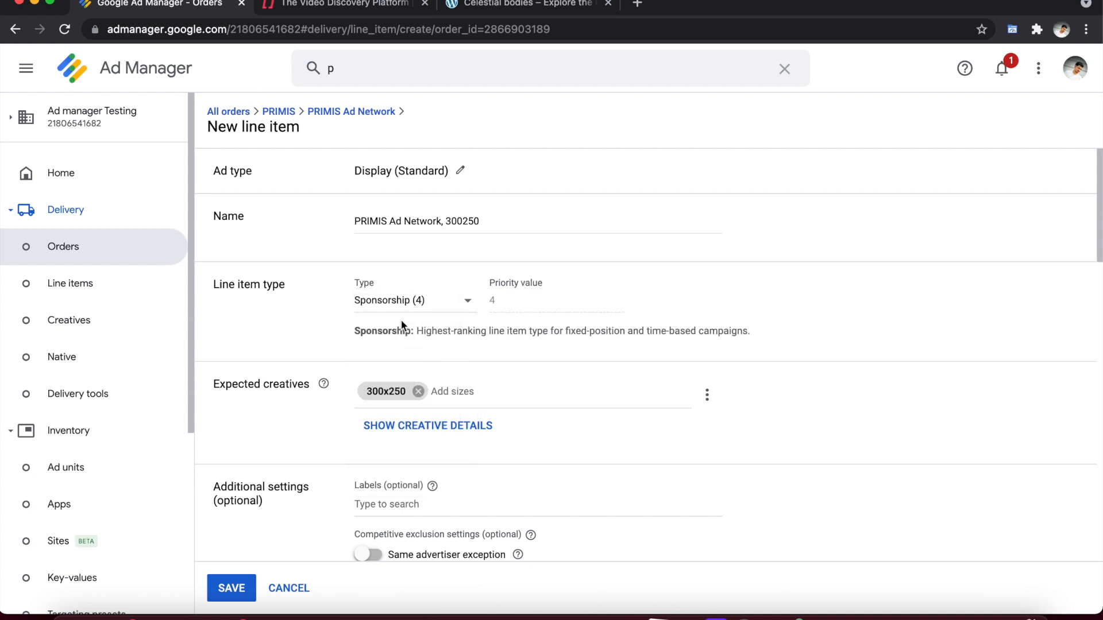
pyautogui.scroll(-1, 402, 321)
pyautogui.scroll(1, 401, 321)
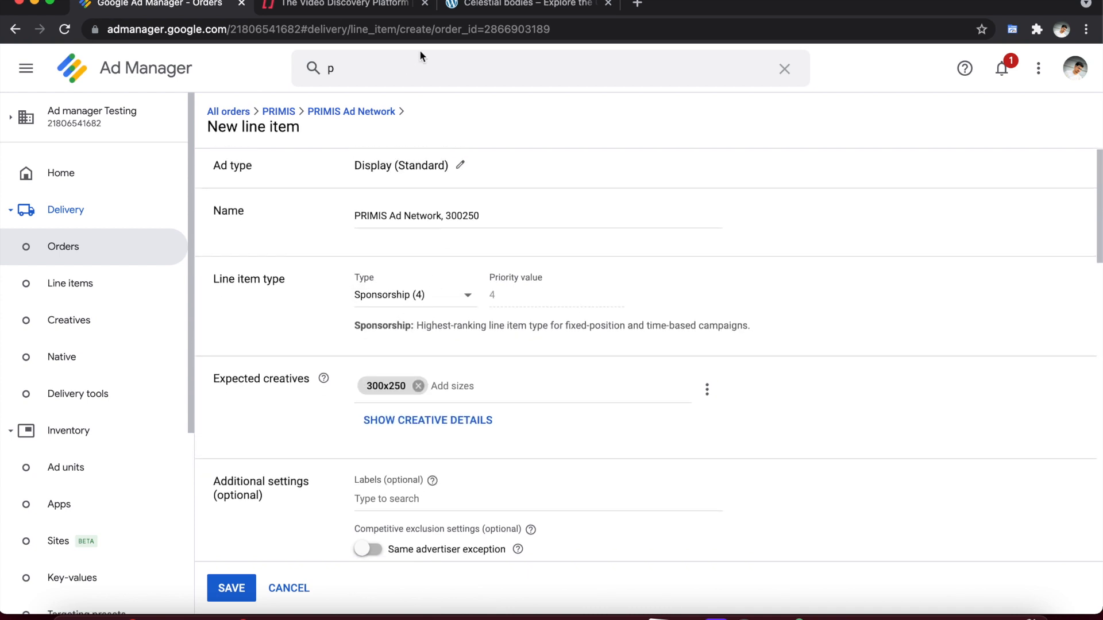
pyautogui.click(494, 6)
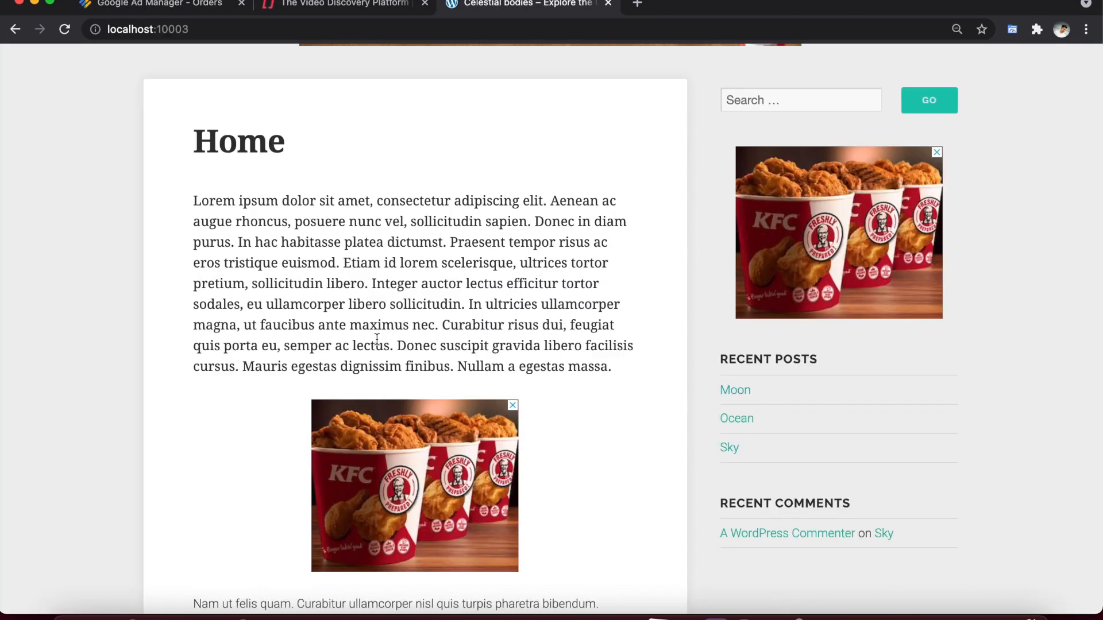
pyautogui.click(175, 6)
# Set the line item's delivery to start Immediately with an Unlimited end time.
pyautogui.scroll(-6, 315, 353)
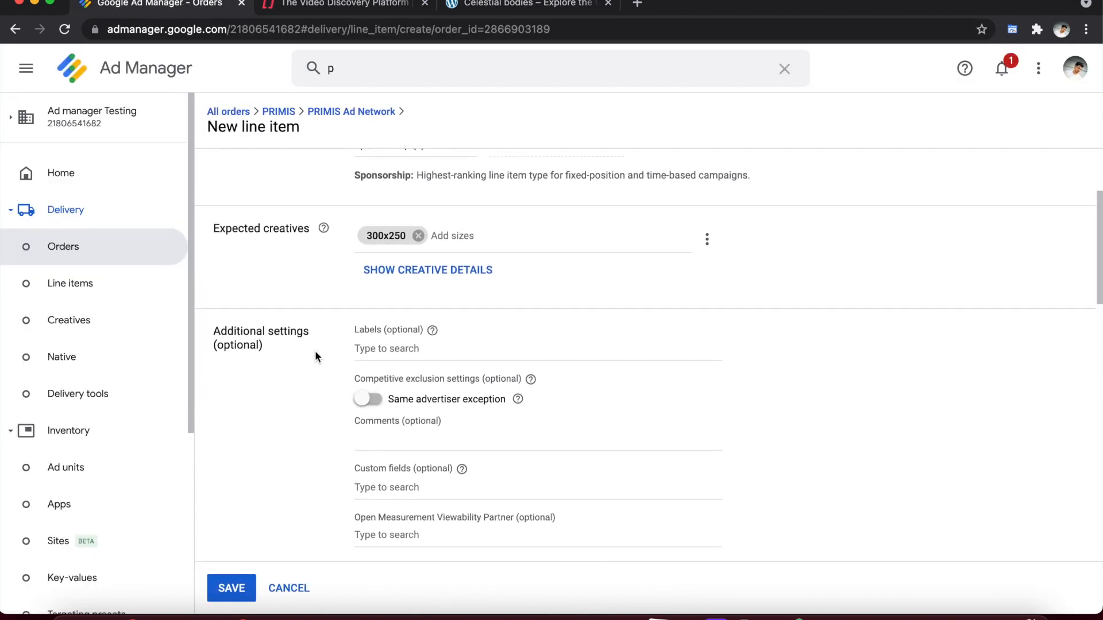
pyautogui.scroll(-2, 299, 398)
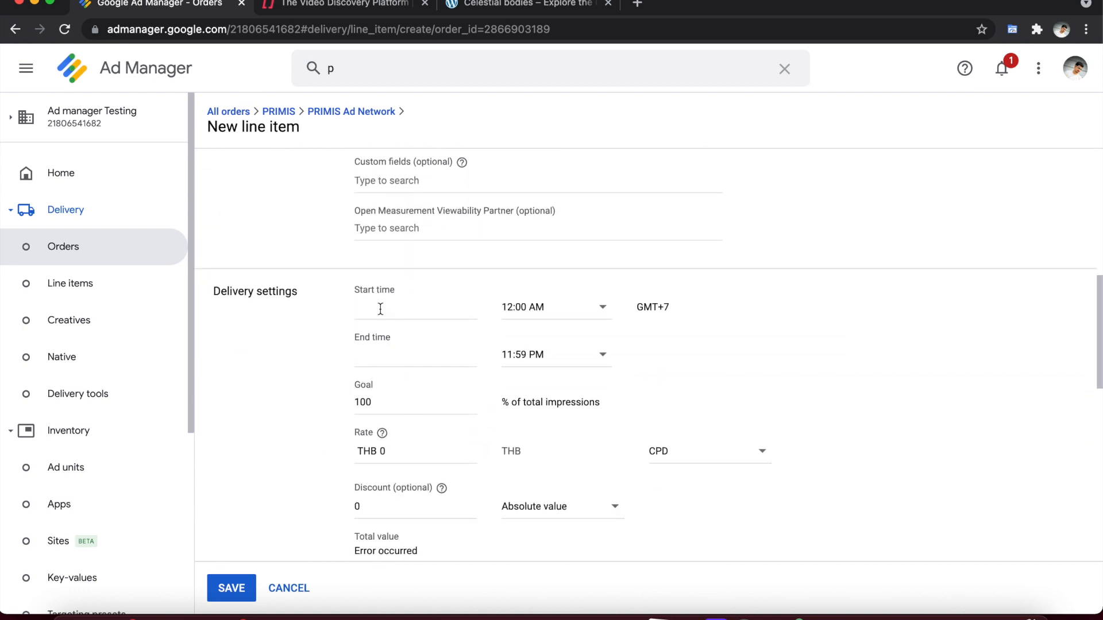
pyautogui.click(380, 309)
pyautogui.click(388, 348)
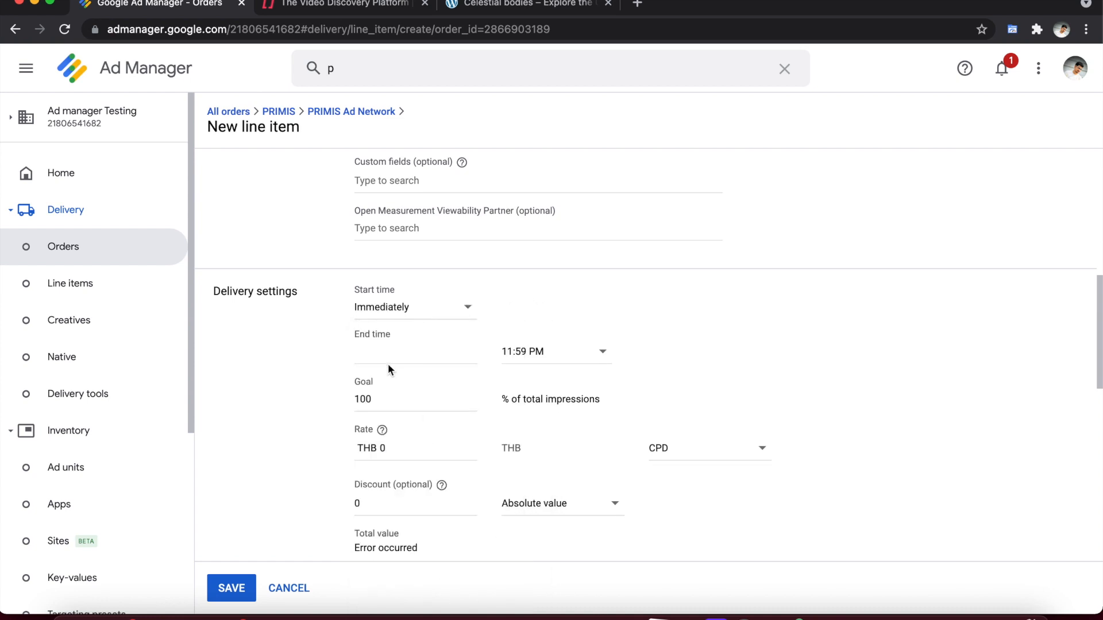
pyautogui.click(389, 362)
pyautogui.scroll(-2, 315, 354)
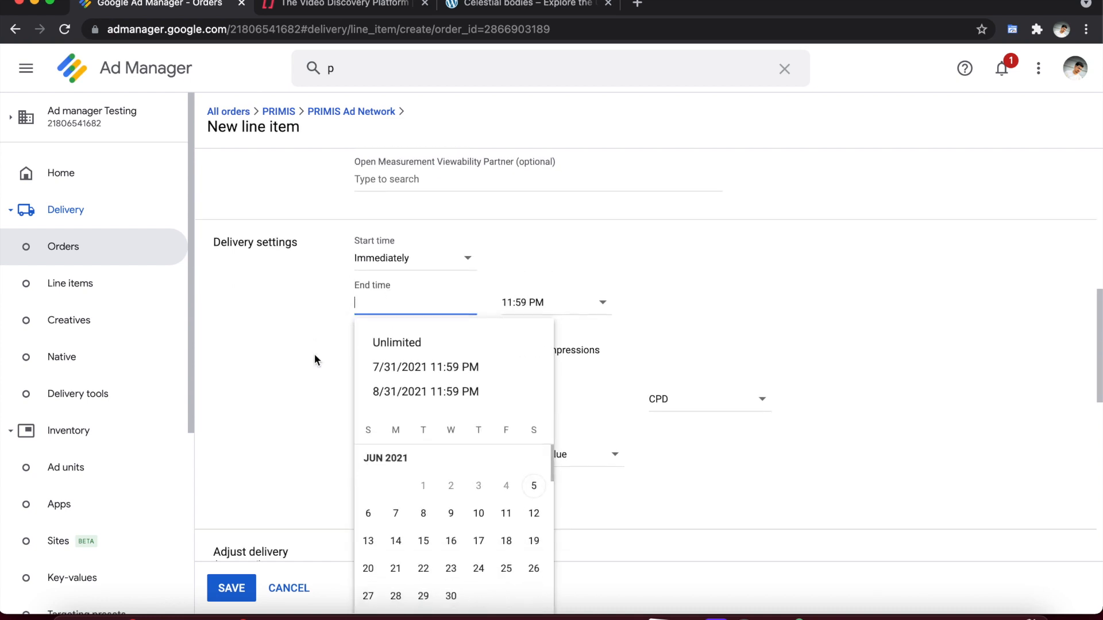
pyautogui.click(397, 330)
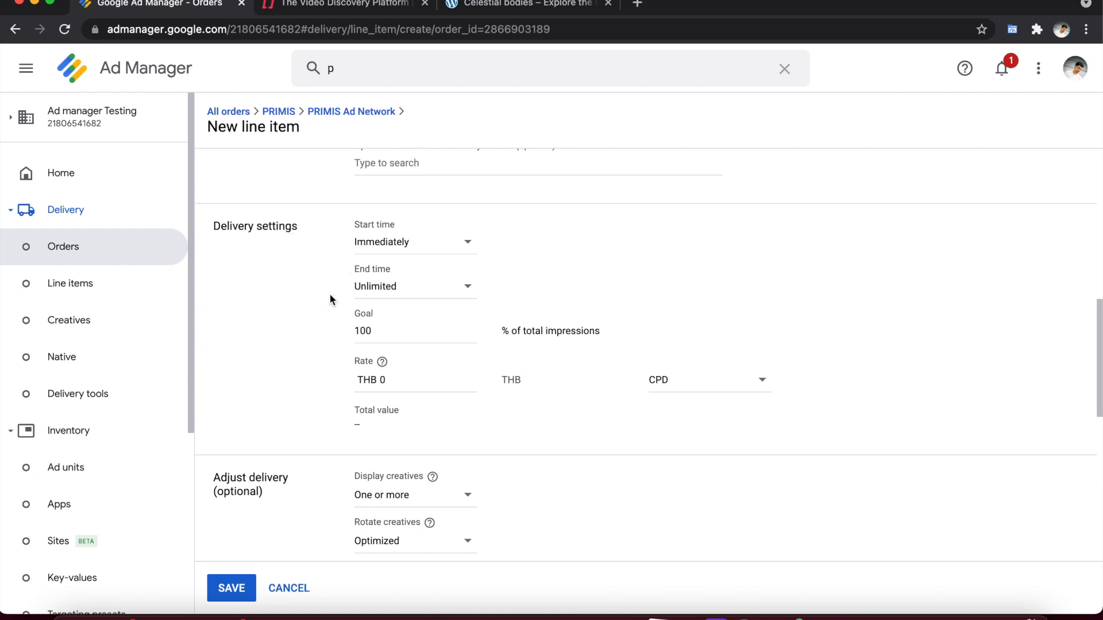
# Target the medium_rectangle ad unit in the line item's inventory and save the line item.
pyautogui.scroll(-5, 331, 296)
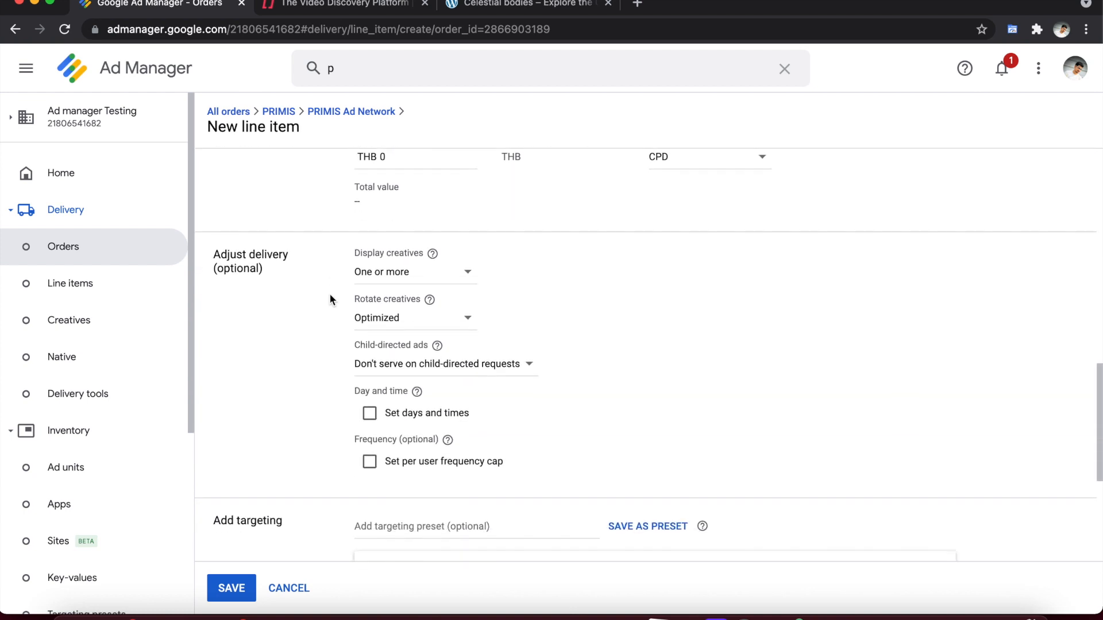
pyautogui.scroll(-1, 320, 360)
pyautogui.scroll(-5, 320, 360)
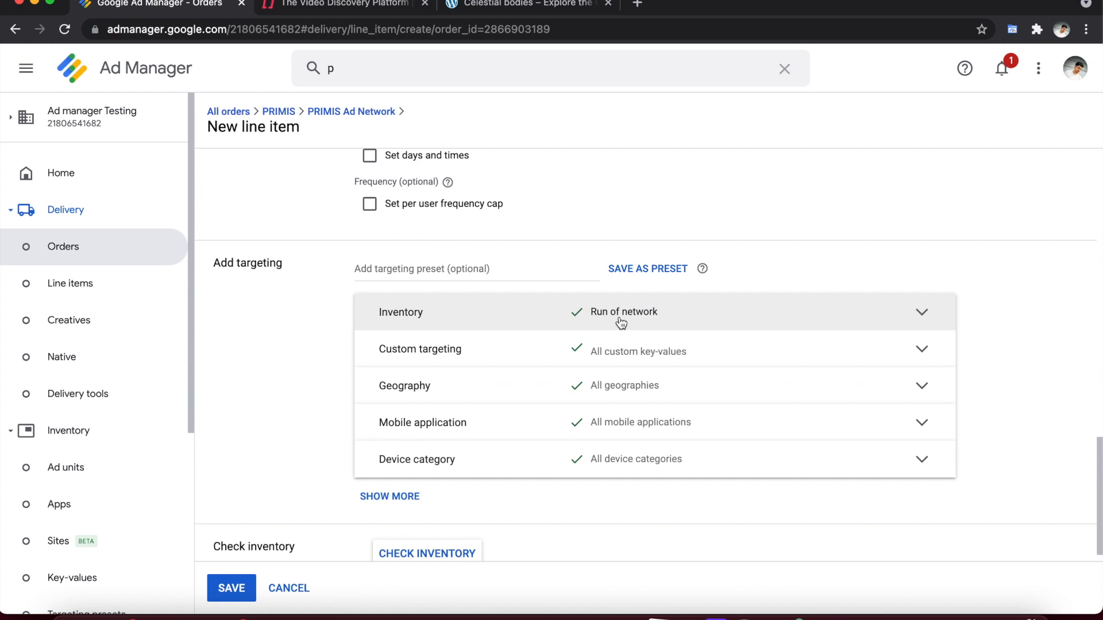
pyautogui.click(620, 323)
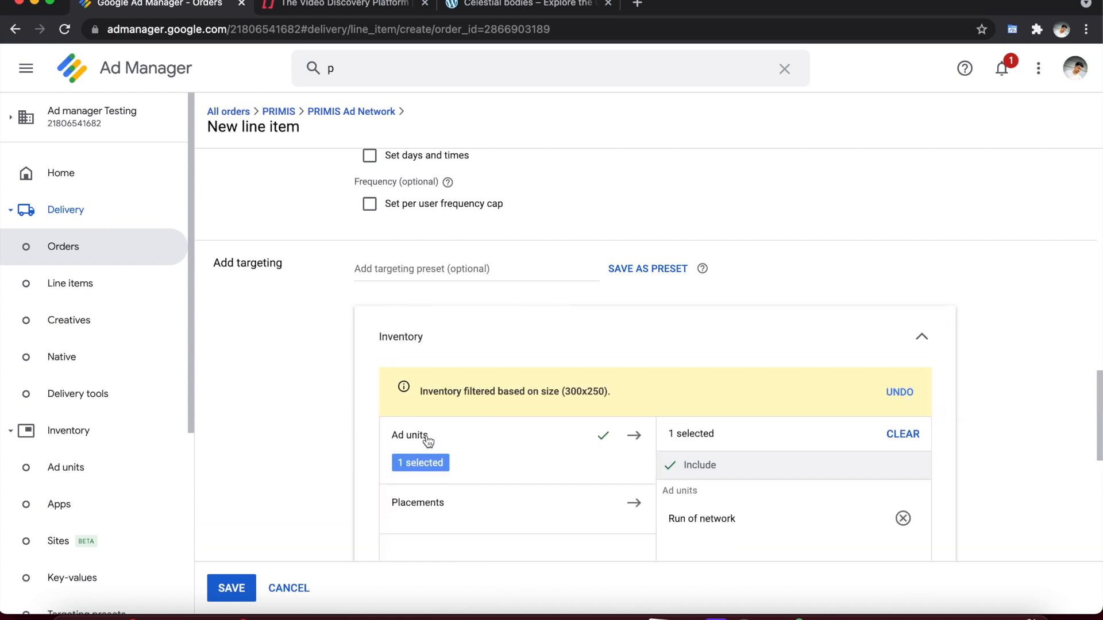
pyautogui.click(426, 434)
pyautogui.scroll(-4, 496, 360)
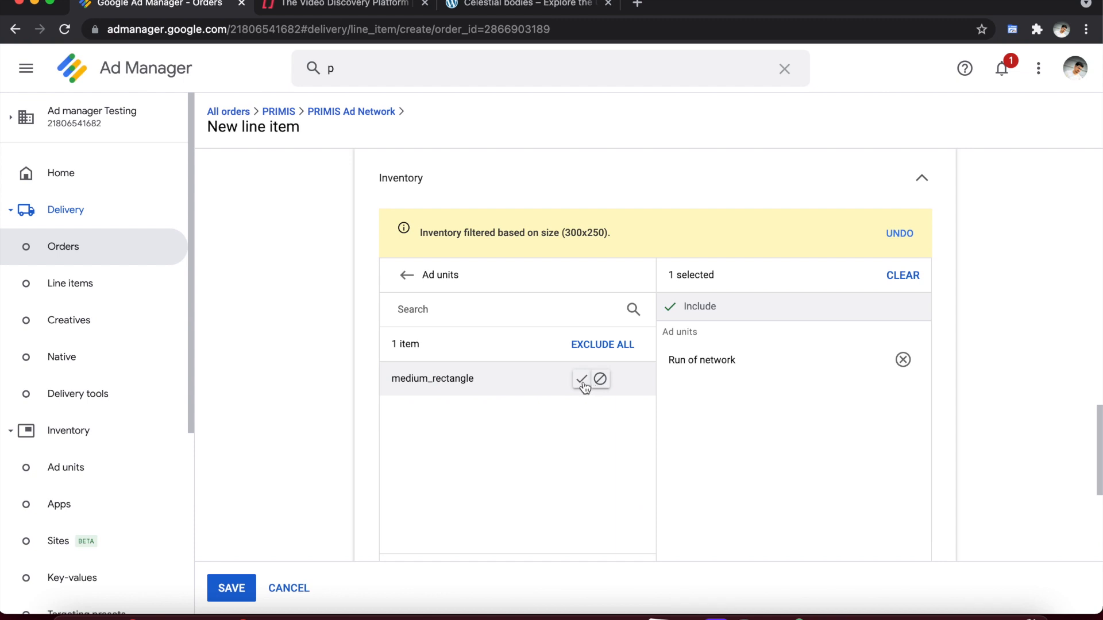
pyautogui.click(582, 379)
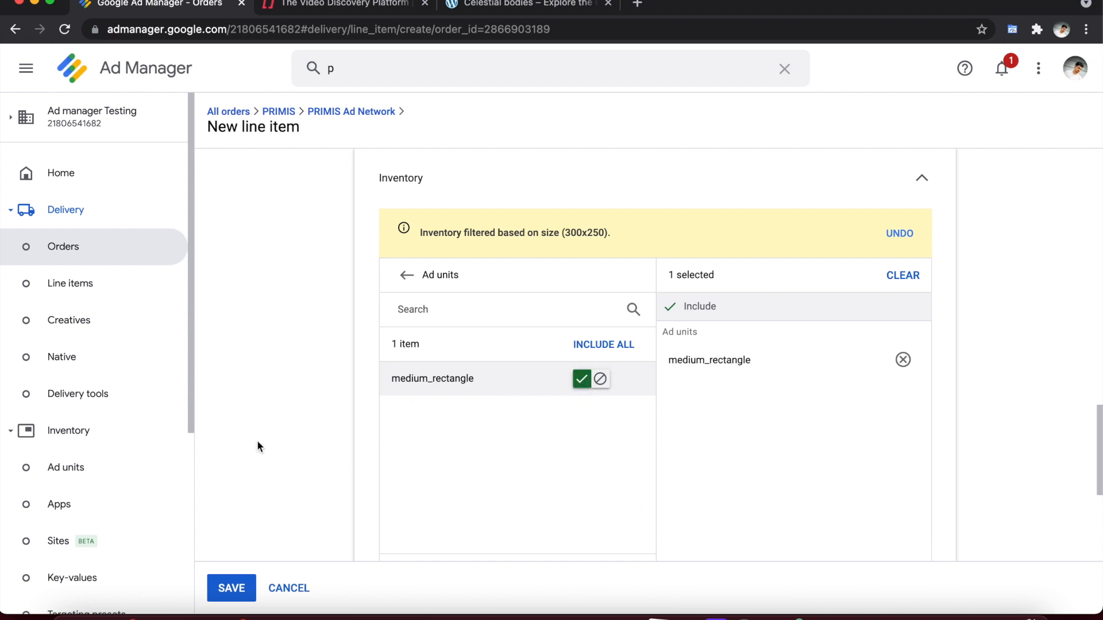
pyautogui.scroll(-5, 258, 441)
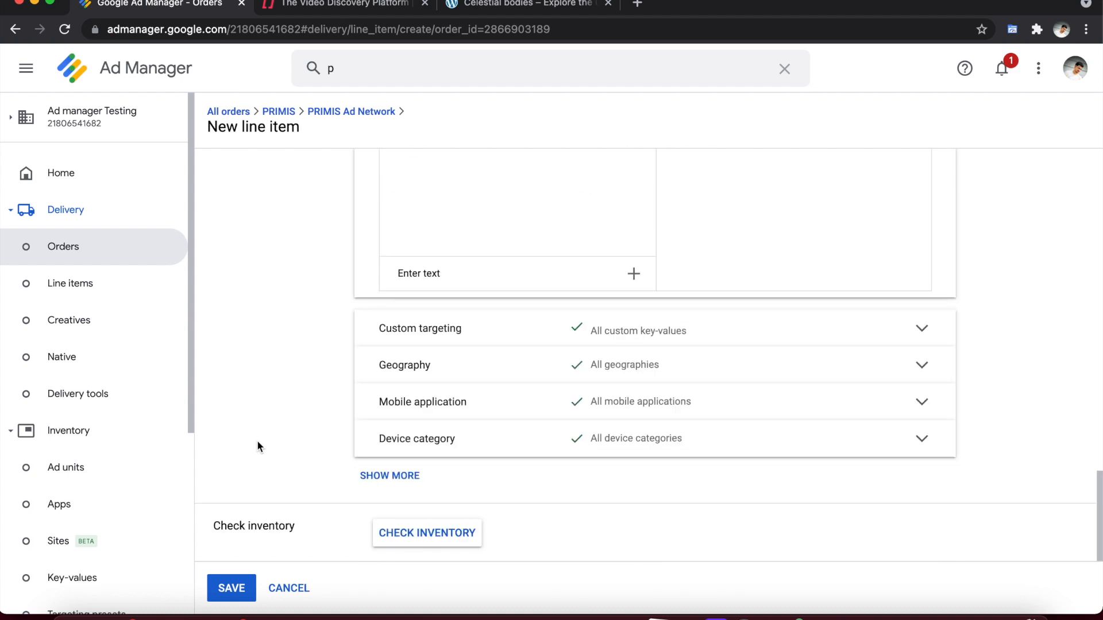
pyautogui.click(236, 591)
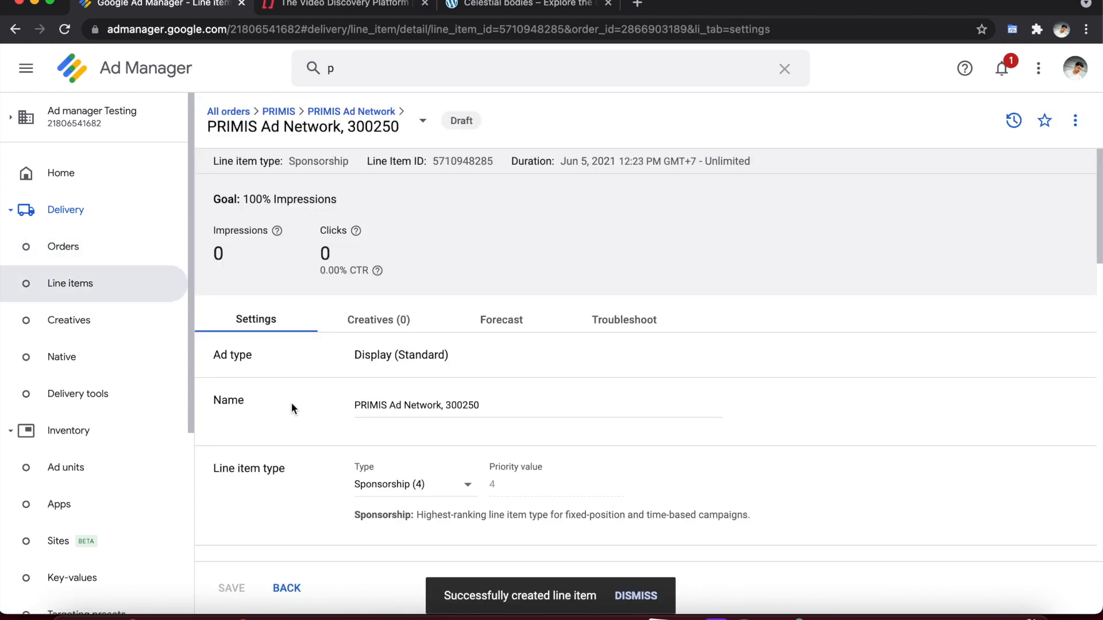
# Open the PRIMIS Ad Network order and approve it despite the overbooking.
pyautogui.click(355, 115)
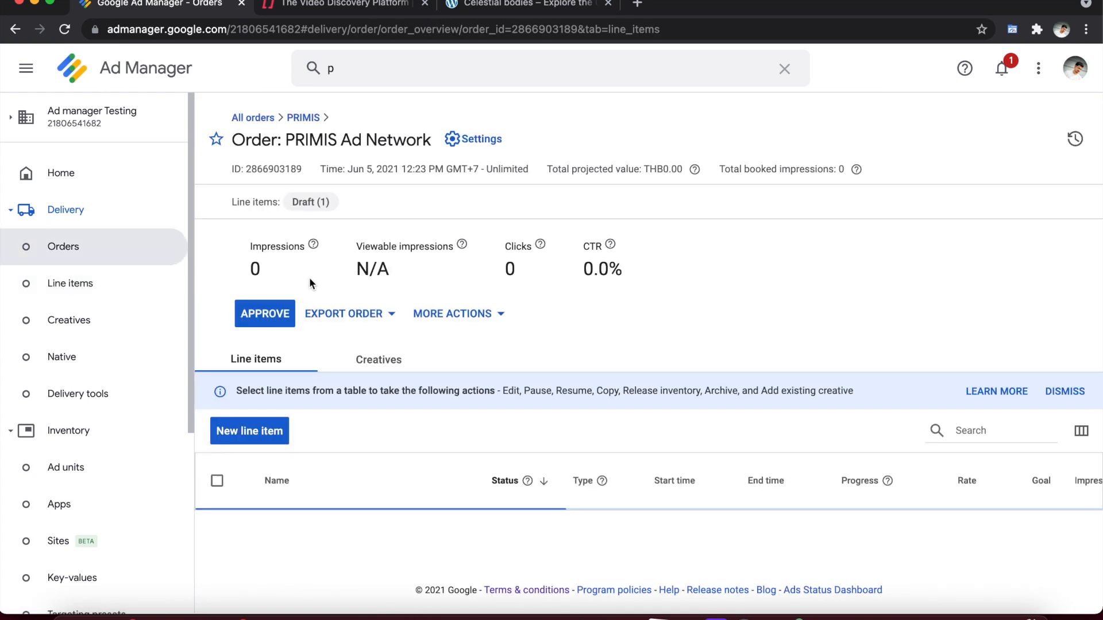
pyautogui.click(267, 319)
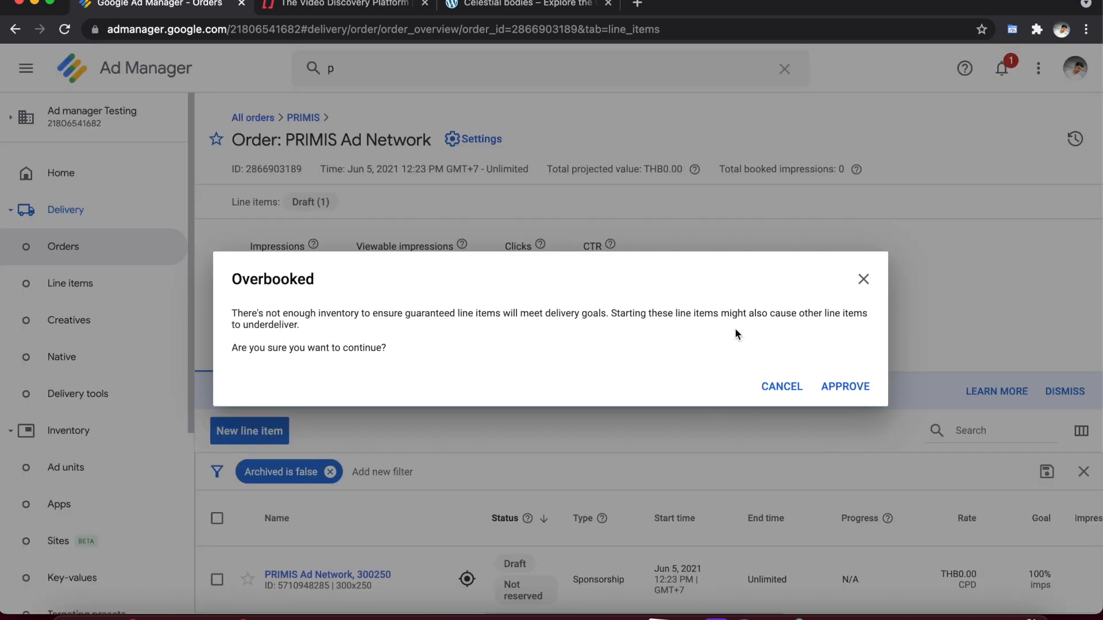
pyautogui.click(838, 386)
# Copy the whole Primis ad script from the untitled file in Visual Studio Code and return to Google Chrome.
pyautogui.press('super+Tab')
pyautogui.press('super+shift+Tab')
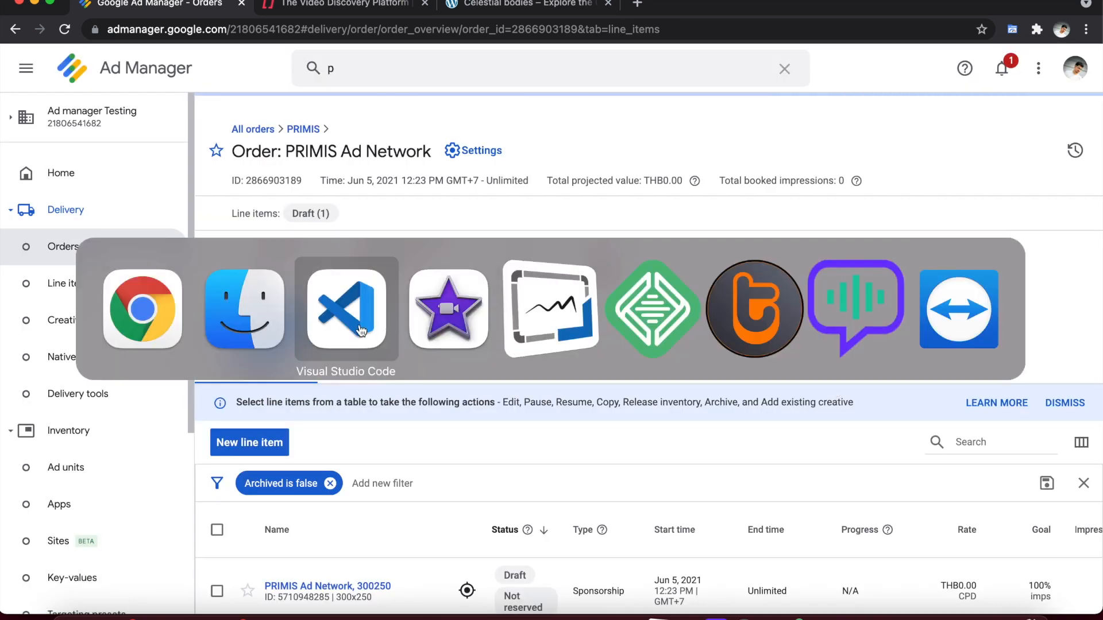
pyautogui.tripleClick(412, 68)
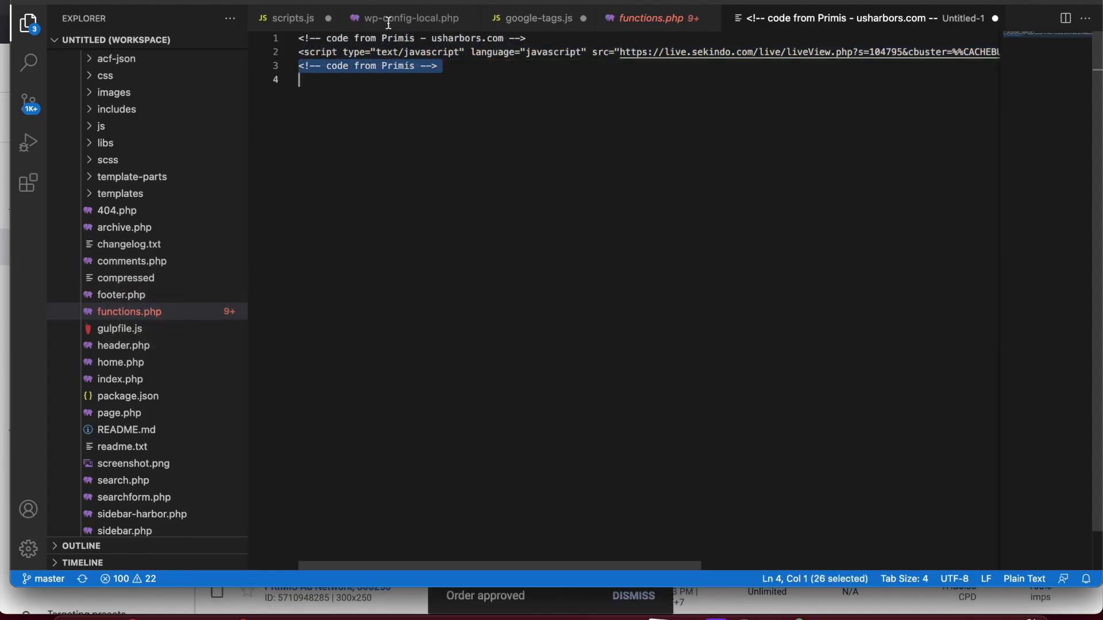
pyautogui.press('super+a')
pyautogui.rightClick(377, 74)
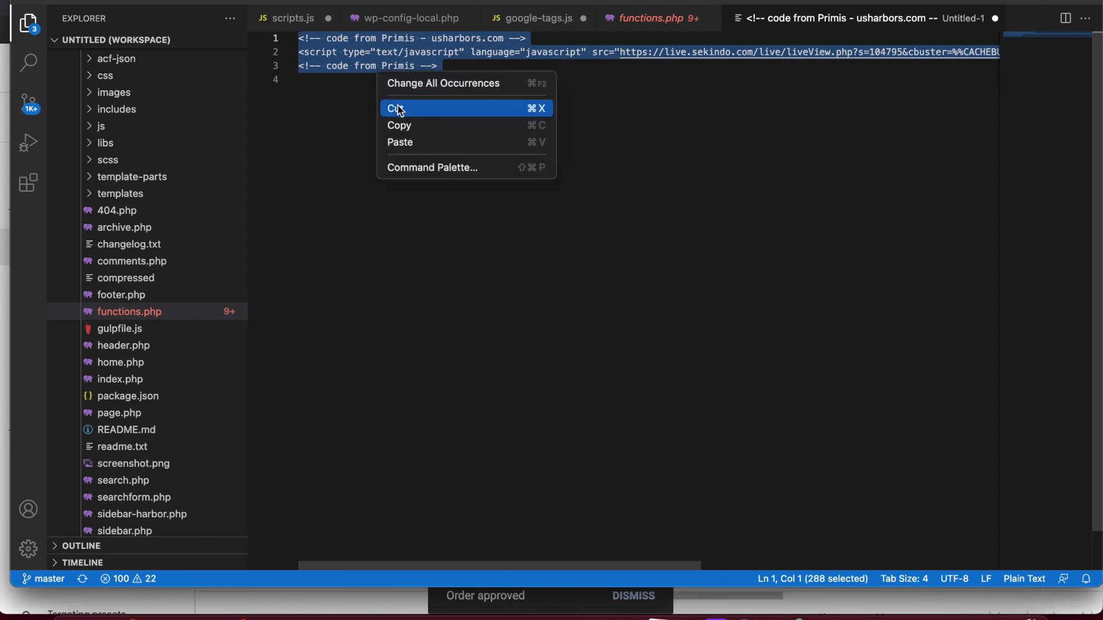
pyautogui.click(407, 126)
pyautogui.press('super+Tab')
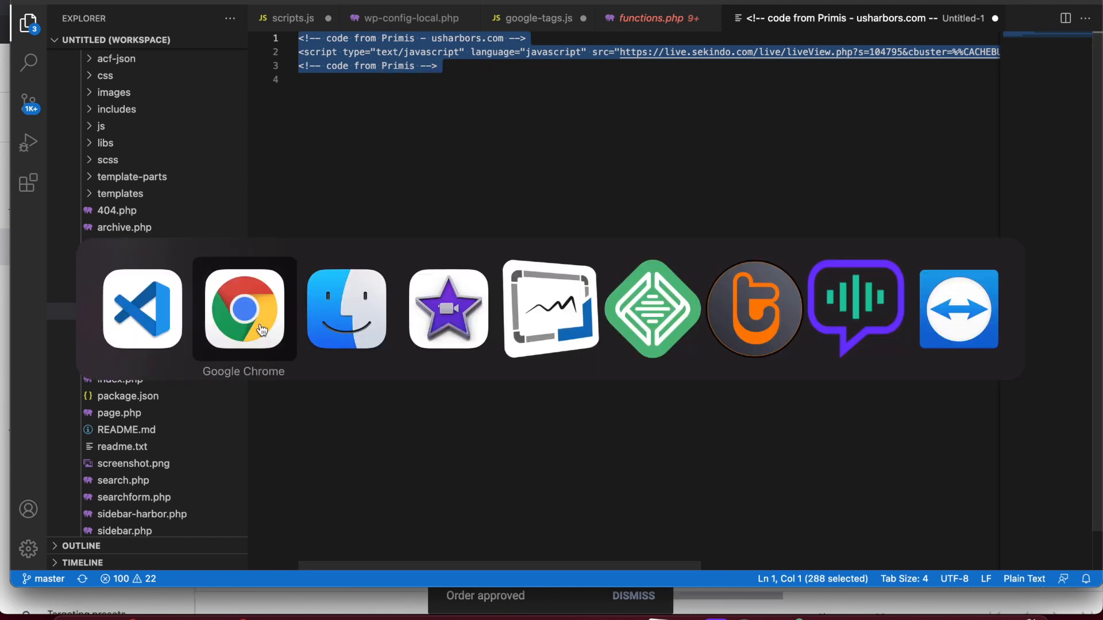
# Open the creatives of the "PRIMIS Ad Network, 300250" line item.
pyautogui.scroll(-2, 346, 409)
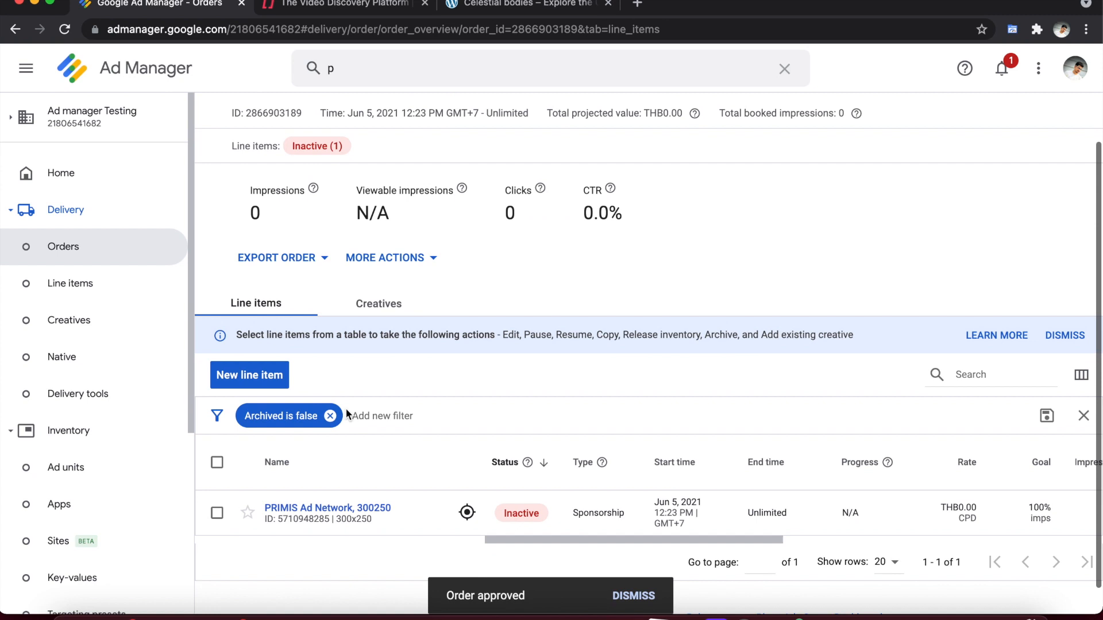
pyautogui.click(349, 509)
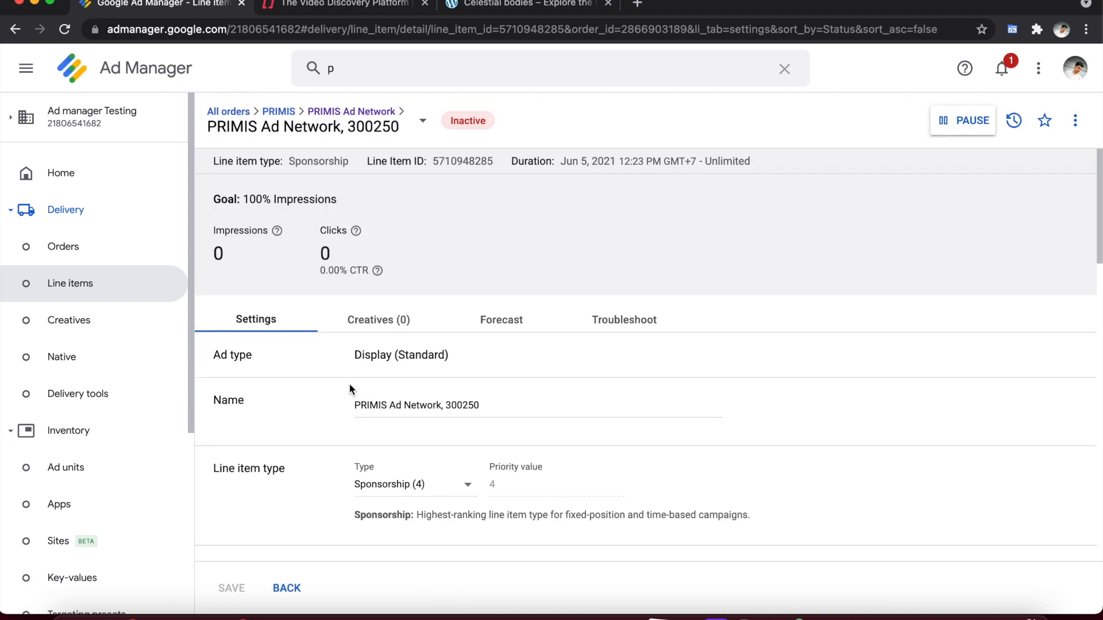
pyautogui.click(362, 312)
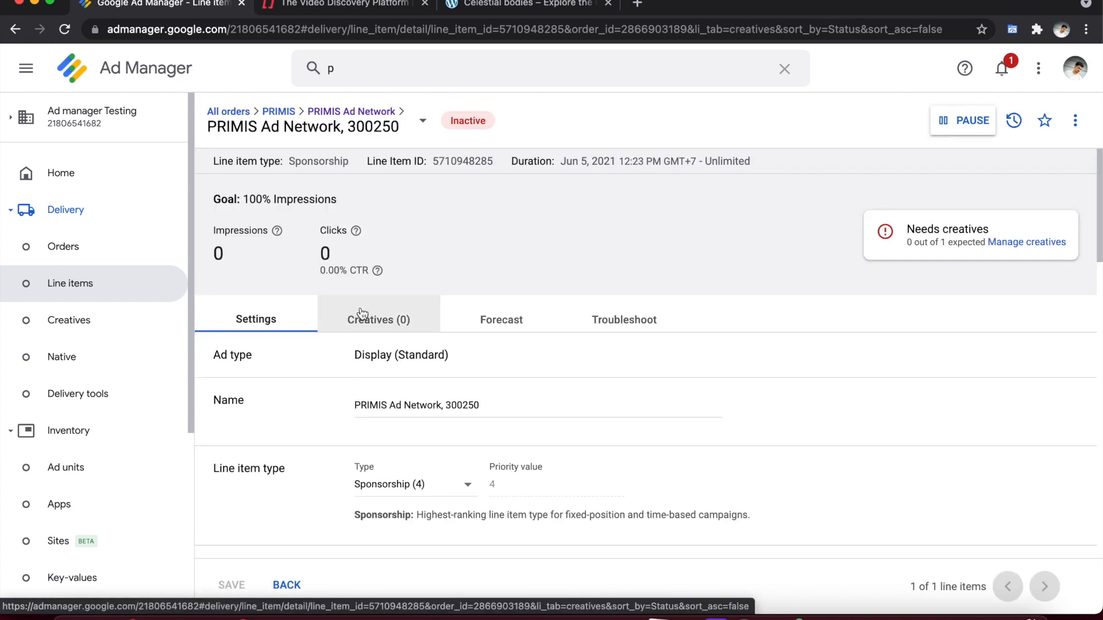
# Start a new 300x250 creative of the Third party type for the line item.
pyautogui.click(262, 370)
pyautogui.click(257, 399)
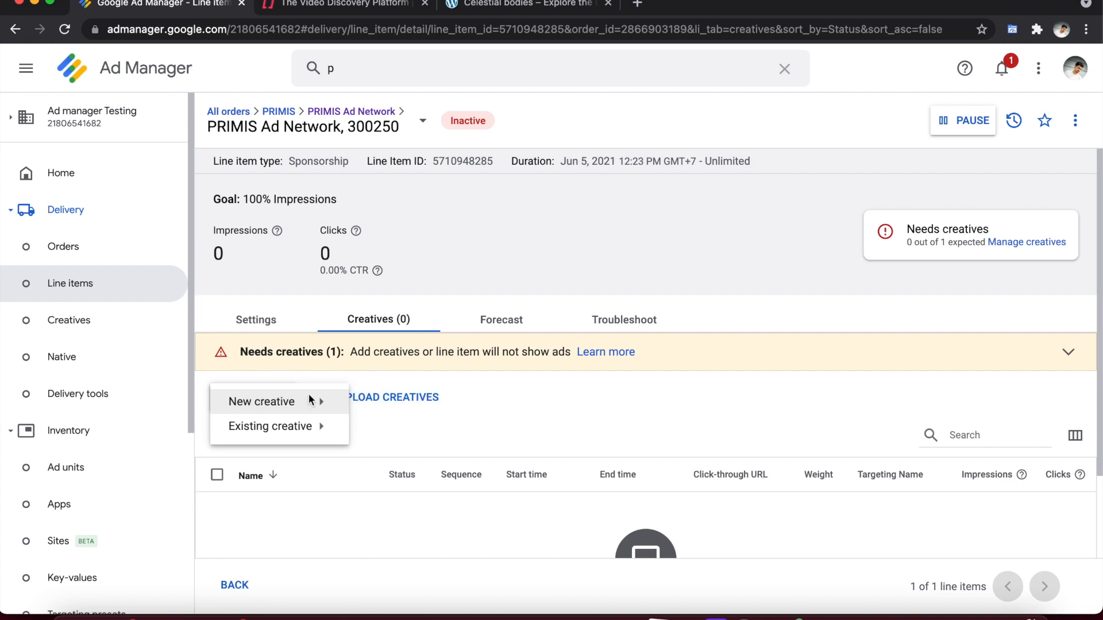
pyautogui.click(611, 397)
pyautogui.click(1073, 353)
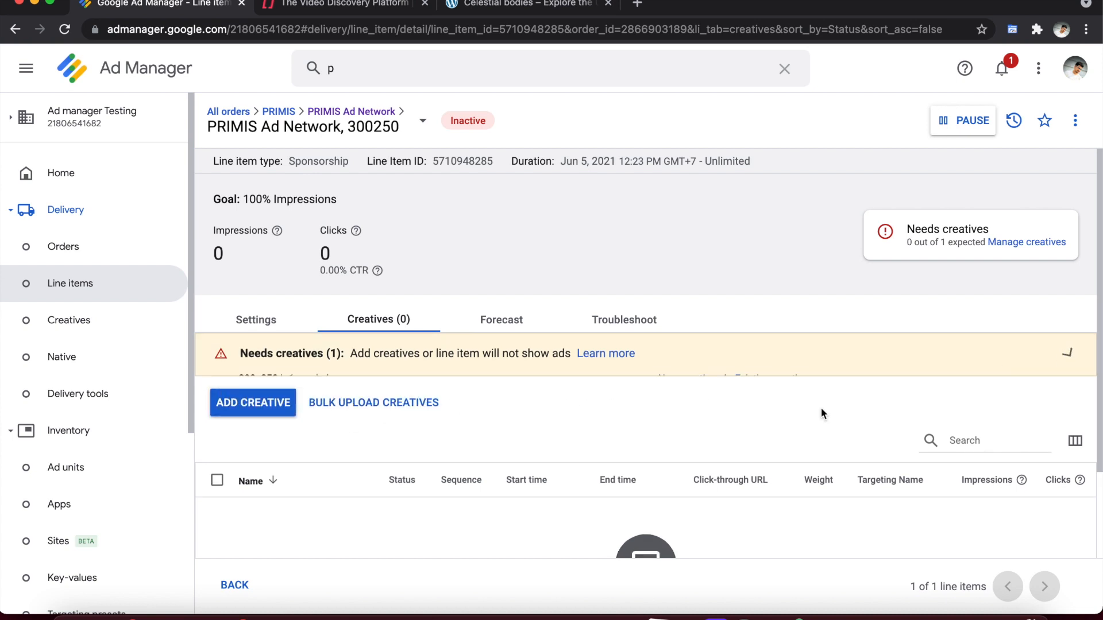
pyautogui.click(677, 395)
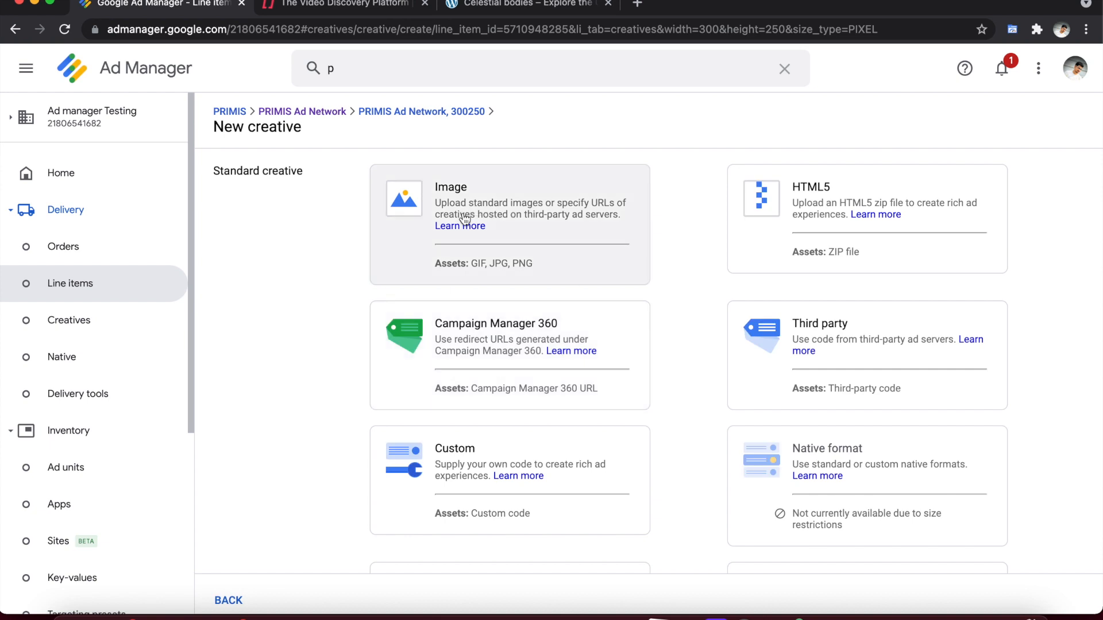
pyautogui.scroll(-2, 513, 227)
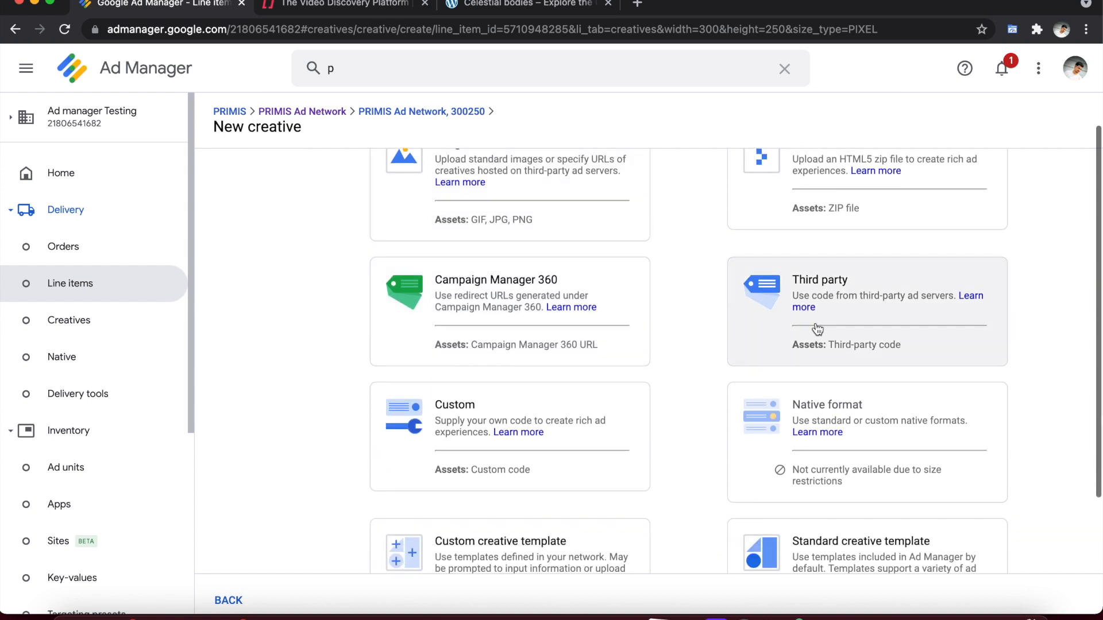
pyautogui.click(849, 285)
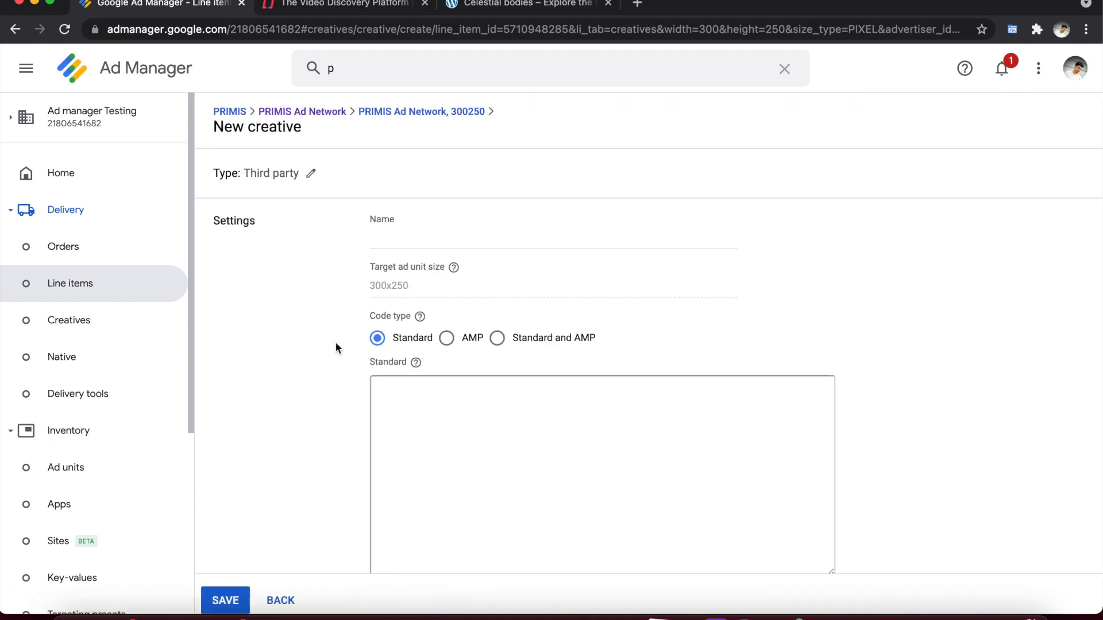
# Paste the copied Primis ad script as the creative's standard code, name the creative PRIMIS and save it.
pyautogui.click(436, 389)
pyautogui.hotkey('ctrl', 'v')
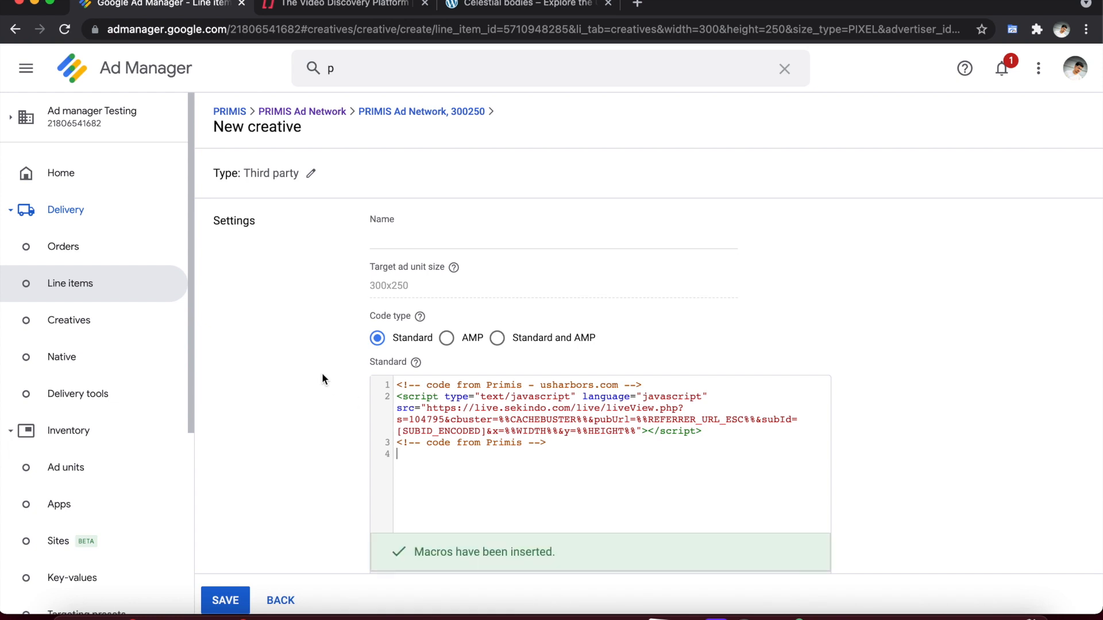
pyautogui.click(398, 237)
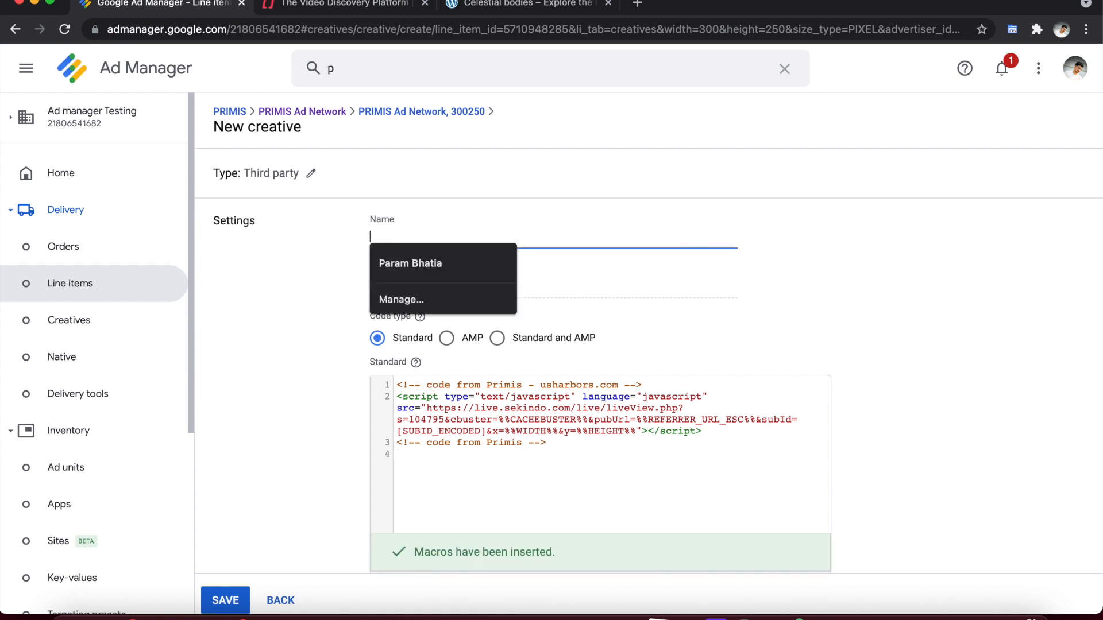
pyautogui.write('PRI')
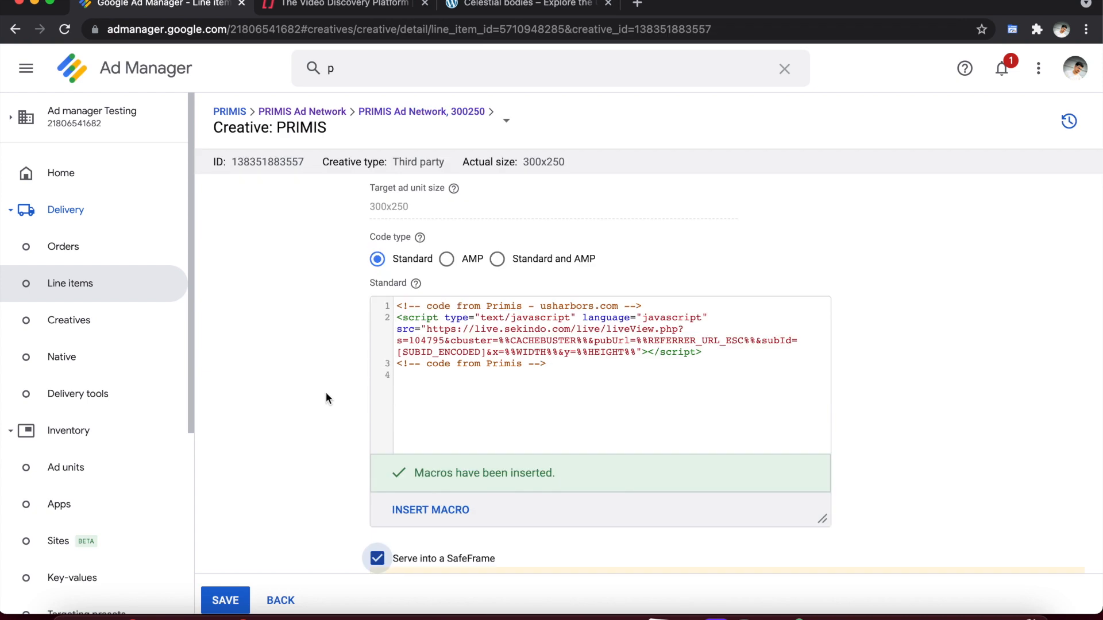
# Turn off Serve into a SafeFrame for the PRIMIS creative and save the change.
pyautogui.scroll(-1, 325, 394)
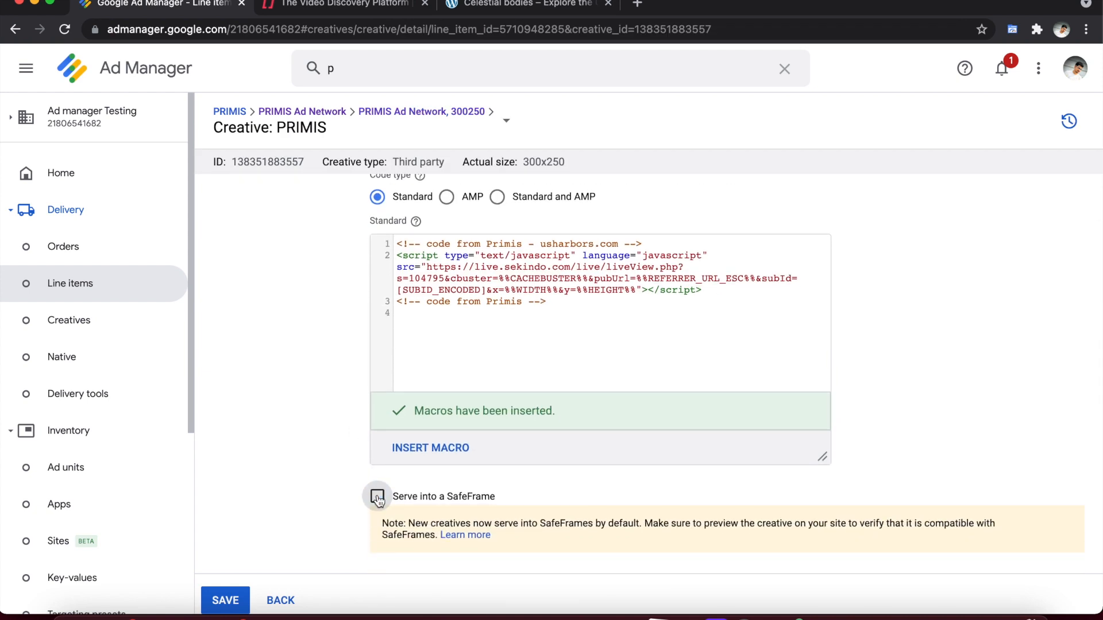
pyautogui.scroll(-10, 378, 501)
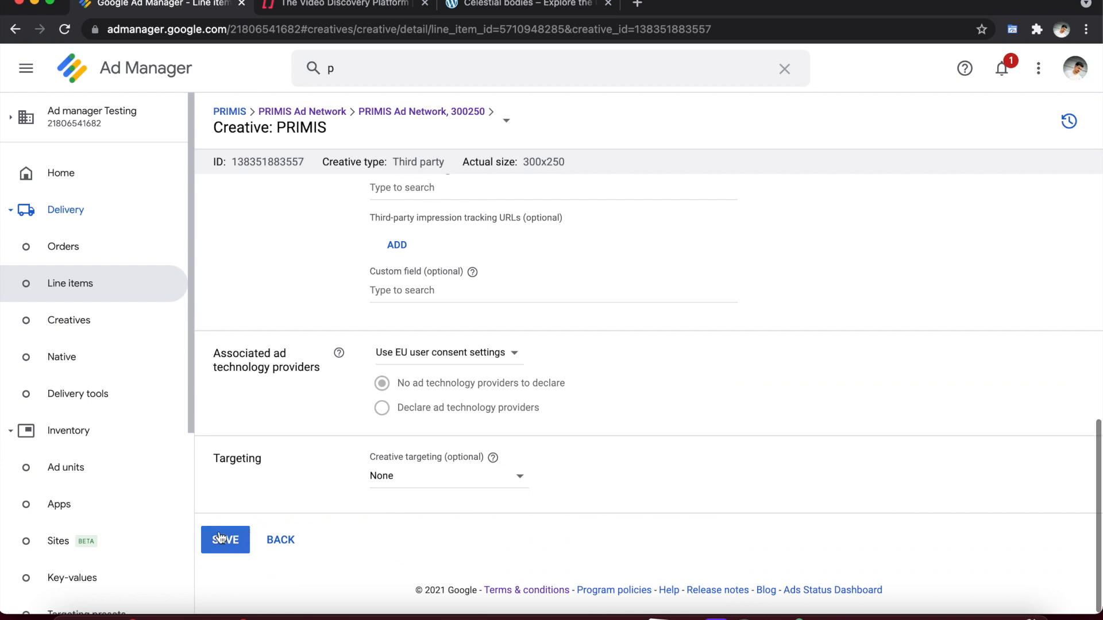
pyautogui.click(218, 539)
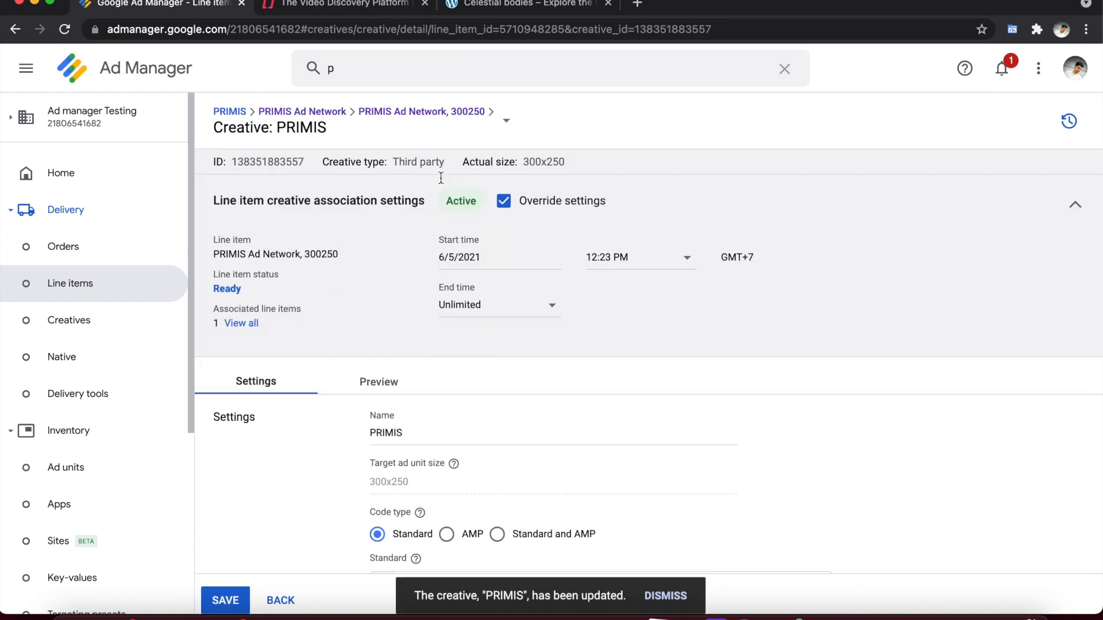
# Check the ad within the article on the local WordPress site's home page.
pyautogui.click(494, 8)
pyautogui.scroll(-1, 433, 290)
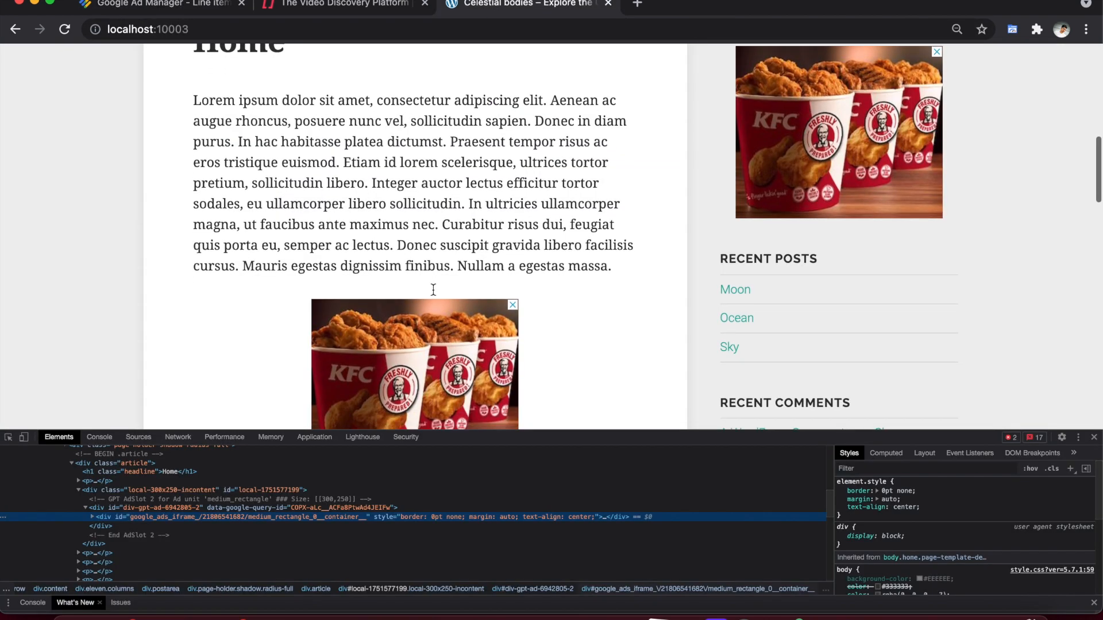
pyautogui.scroll(-2, 433, 289)
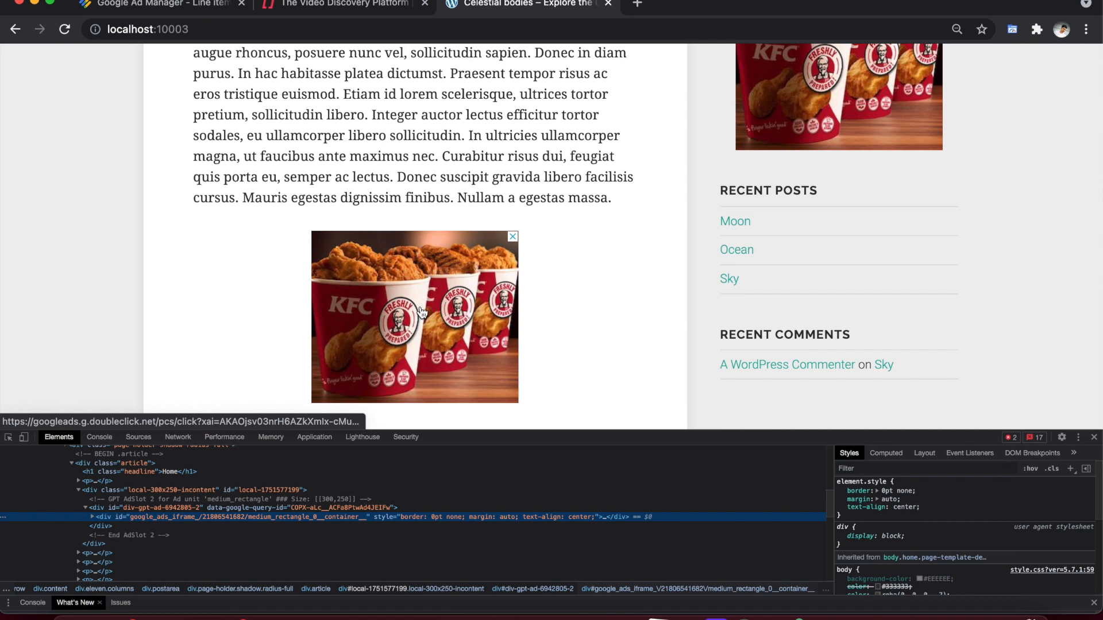
# Return to Ad Manager and review which ad unit the Primis line item's inventory targeting includes.
pyautogui.click(193, 7)
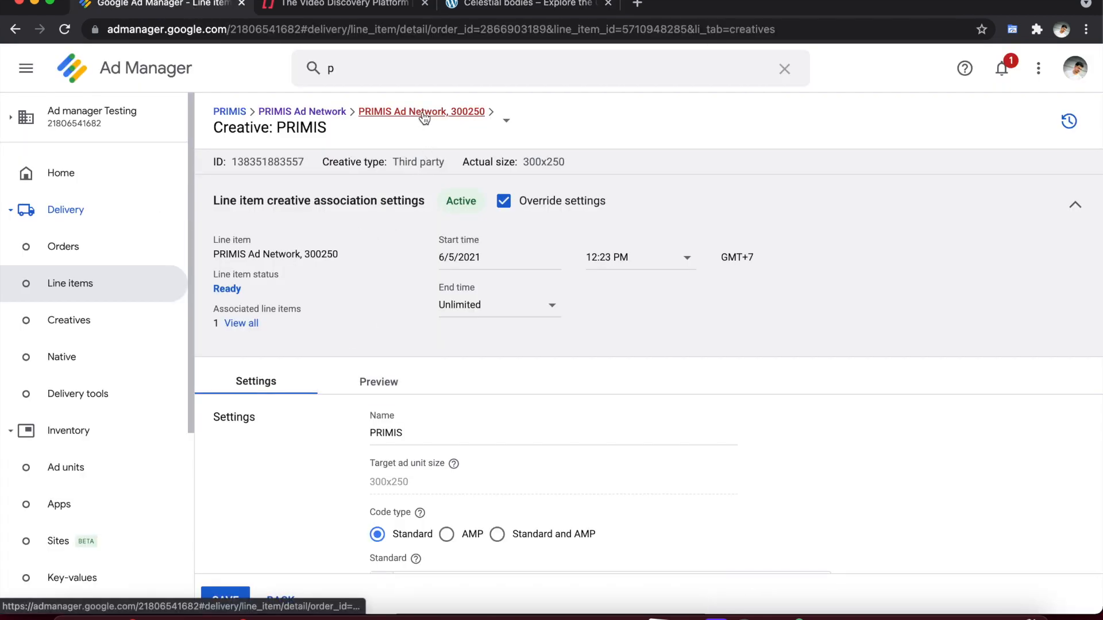
pyautogui.click(422, 112)
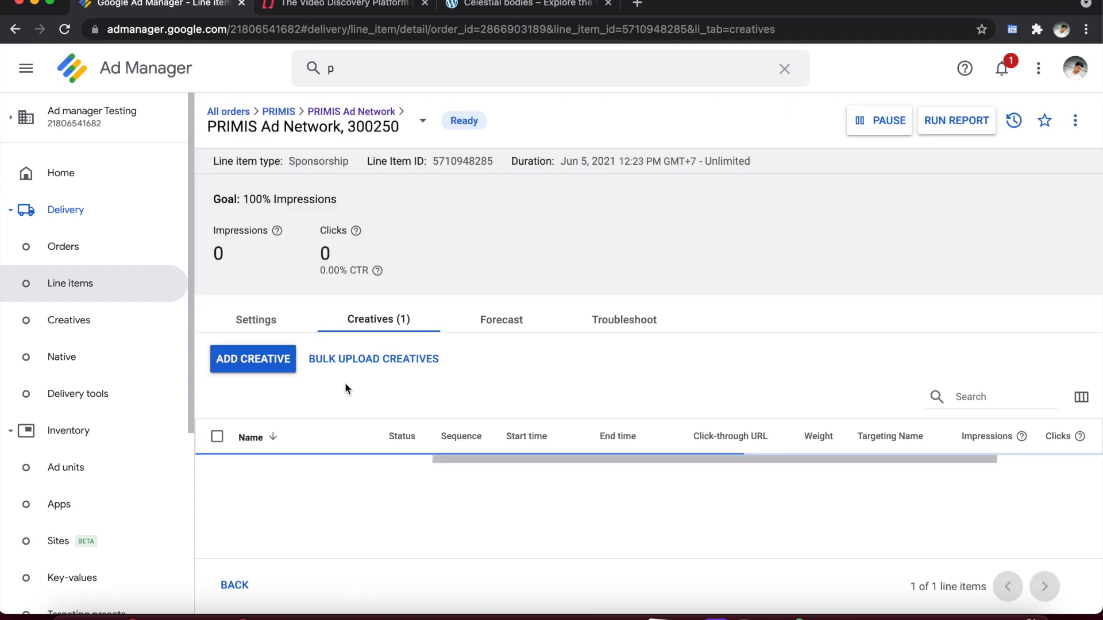
pyautogui.click(275, 328)
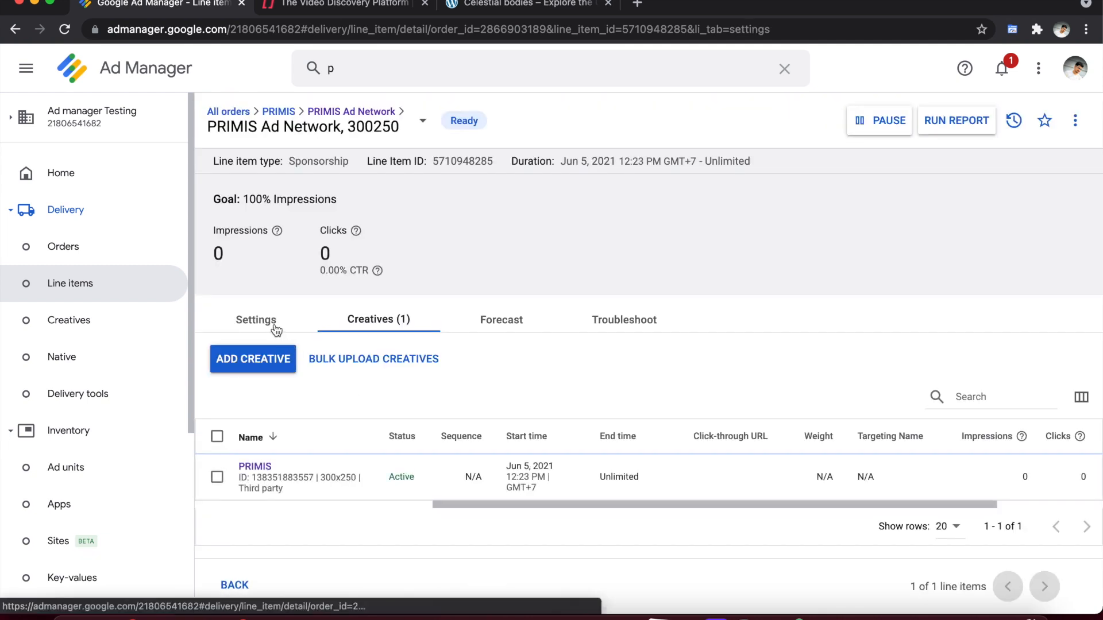
pyautogui.scroll(-15, 276, 428)
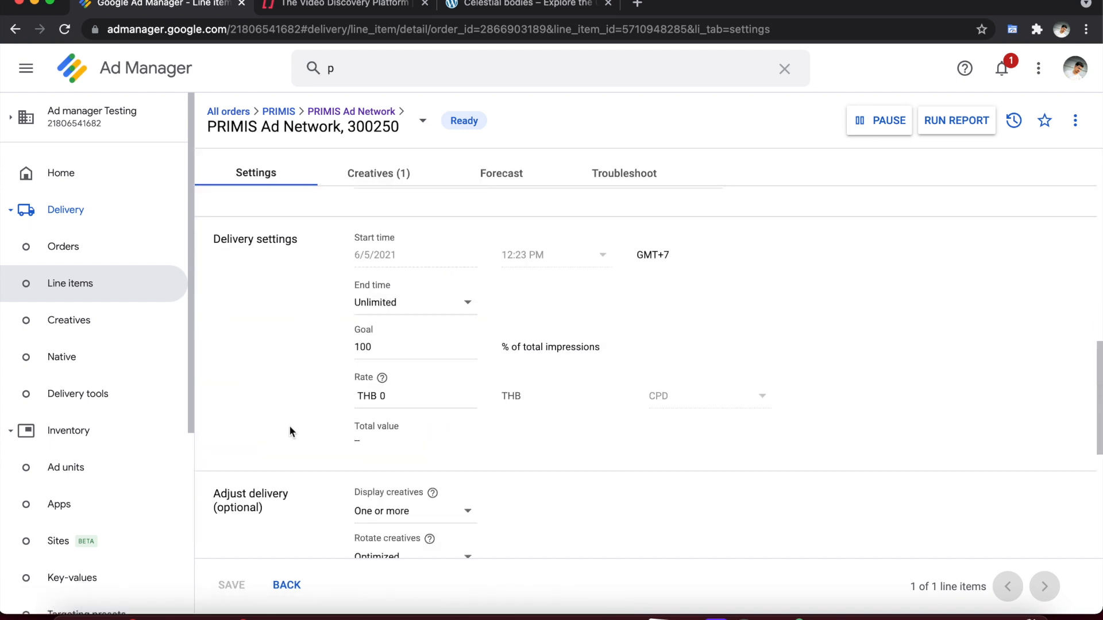
pyautogui.click(718, 421)
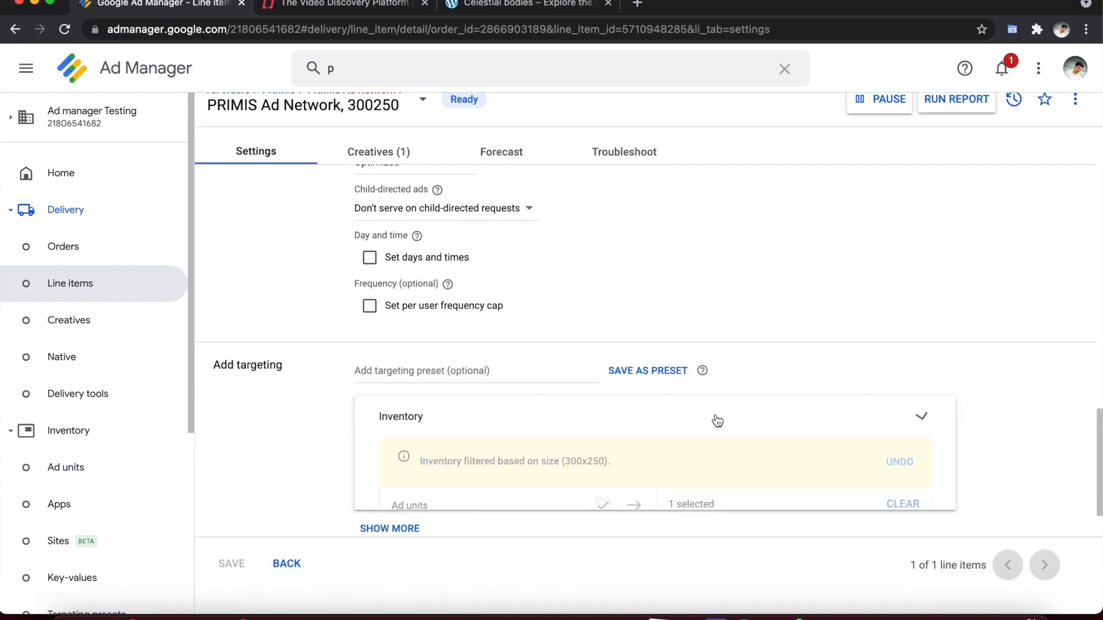
pyautogui.scroll(-2, 690, 459)
pyautogui.scroll(-1, 690, 480)
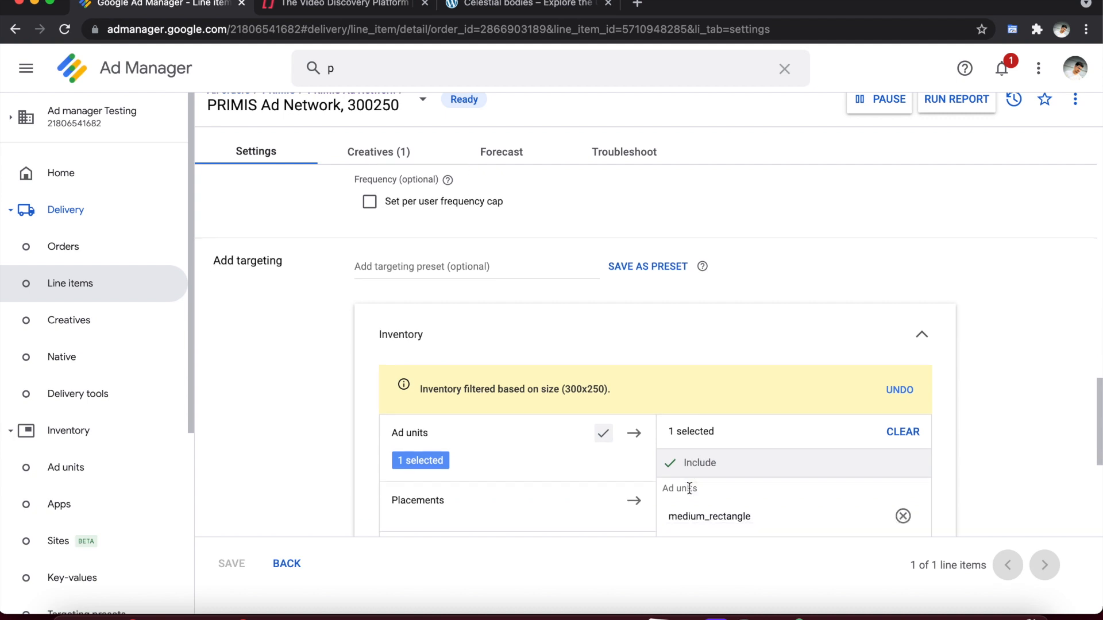
pyautogui.doubleClick(685, 505)
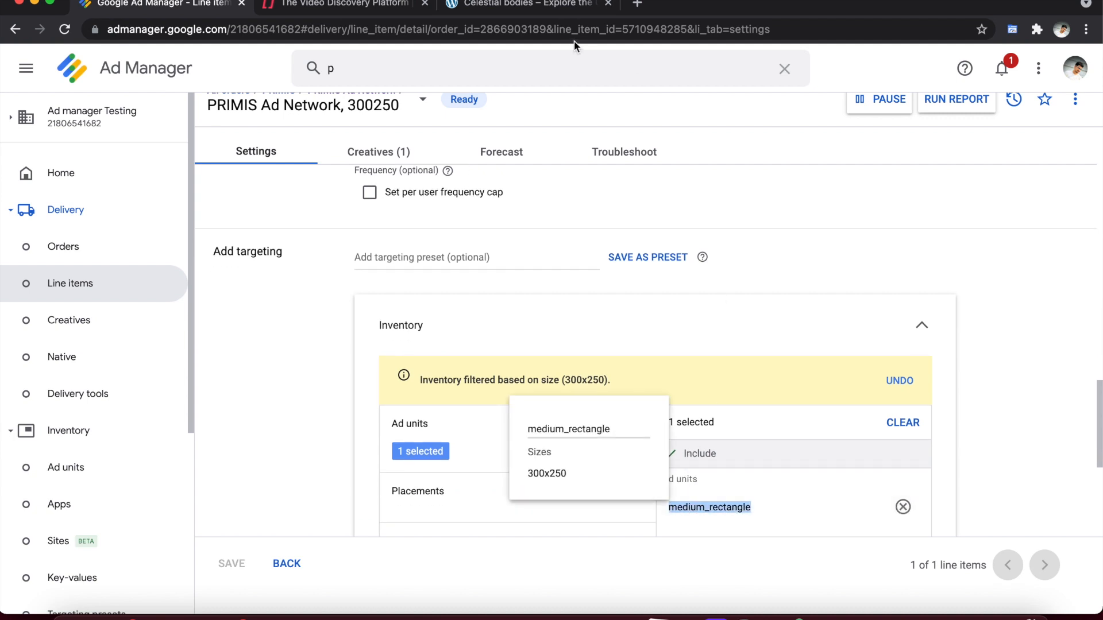
# Go back to the WordPress home page and examine the sidebar and in-article ad placements.
pyautogui.click(519, 7)
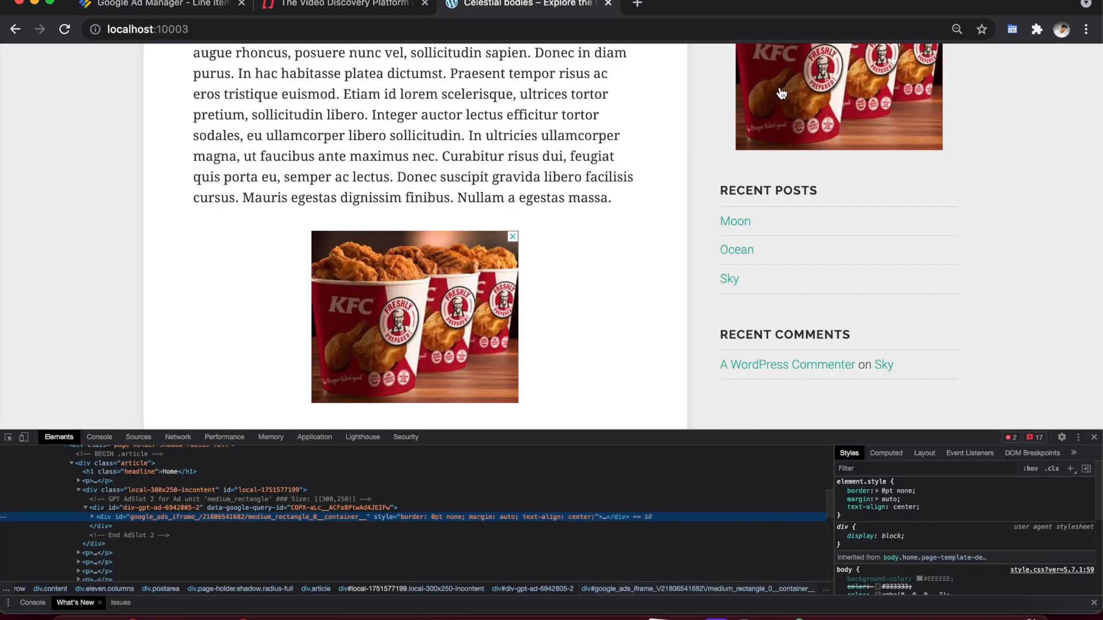
pyautogui.scroll(2, 667, 270)
pyautogui.scroll(1, 665, 273)
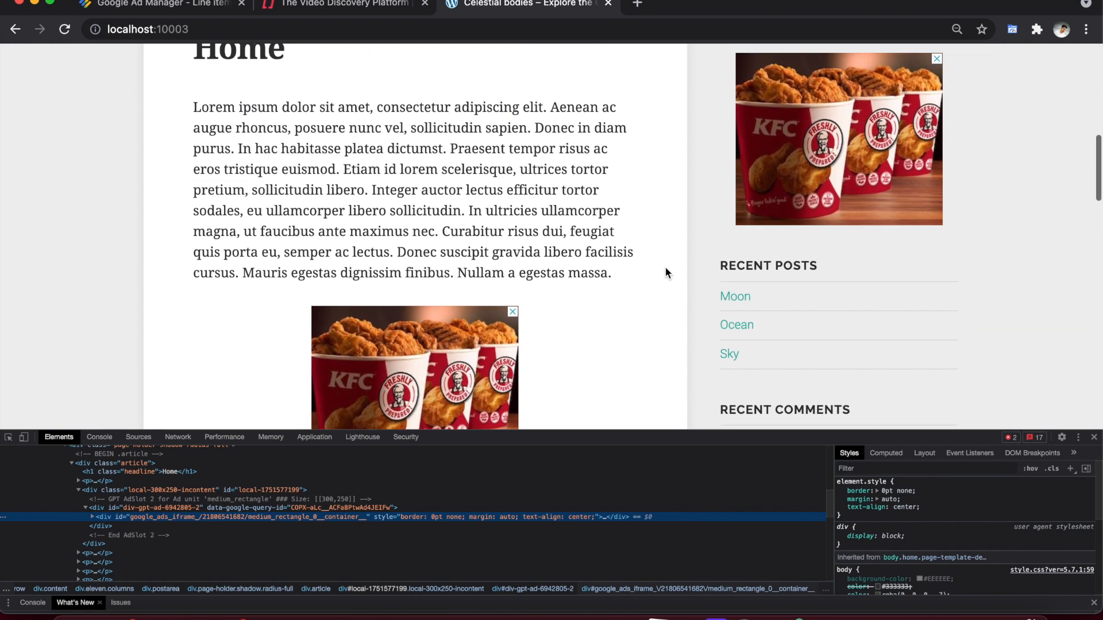
pyautogui.scroll(-1, 807, 193)
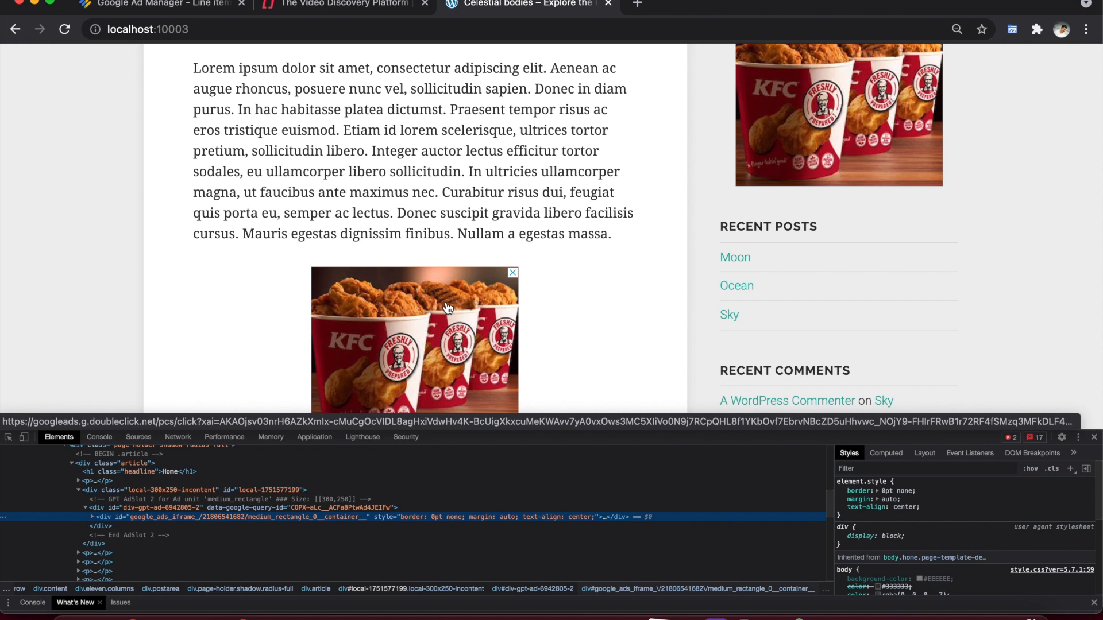
pyautogui.scroll(-2, 448, 308)
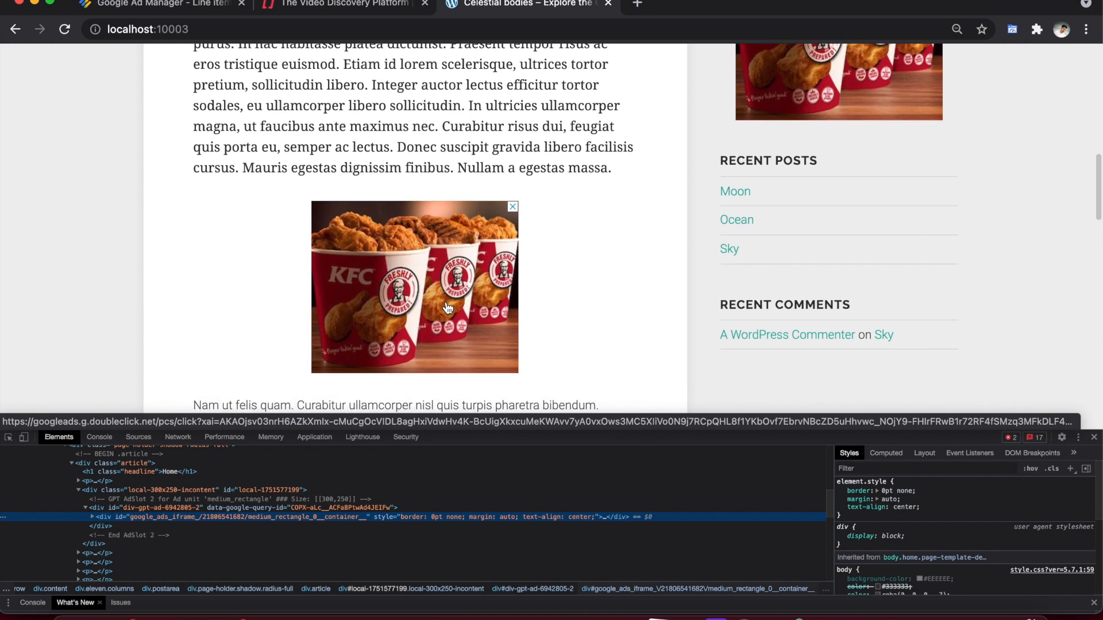
pyautogui.scroll(1, 448, 308)
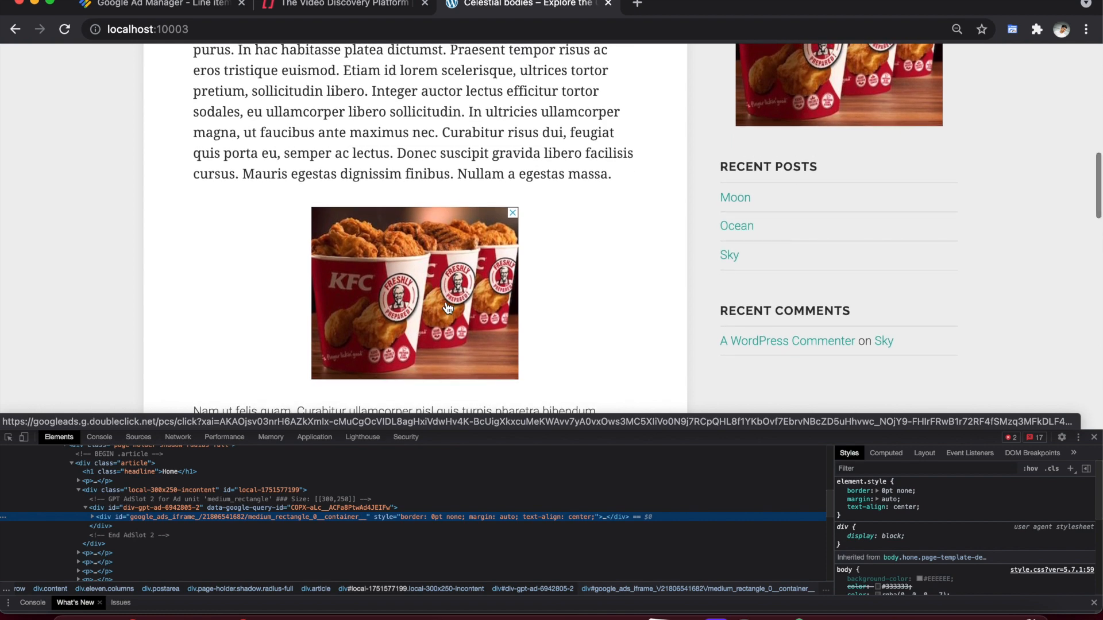
pyautogui.scroll(1, 448, 308)
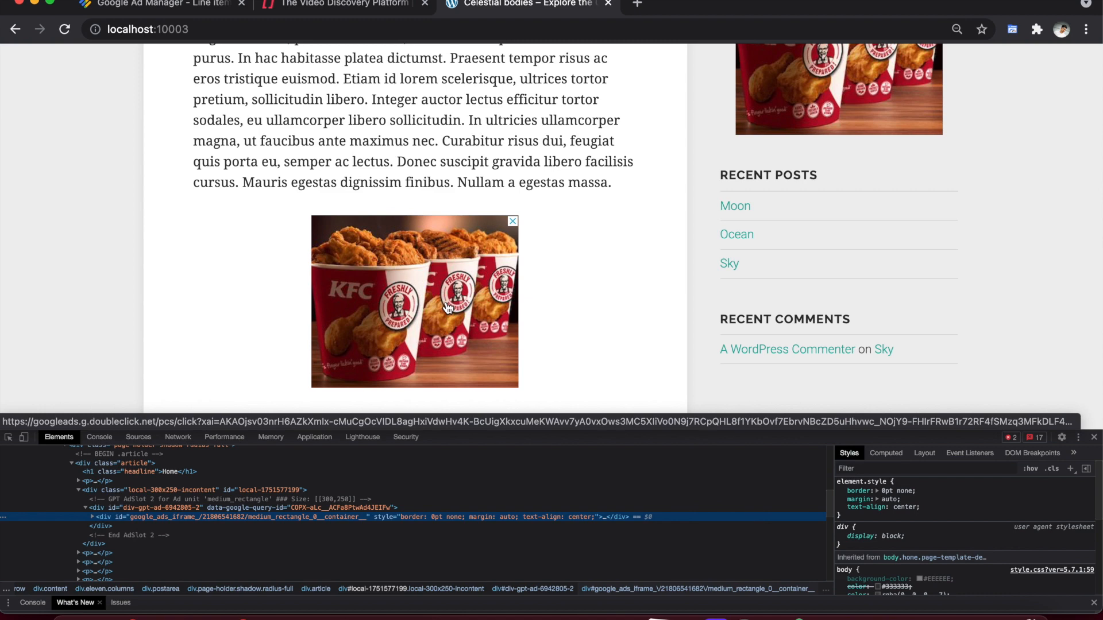
pyautogui.scroll(3, 448, 308)
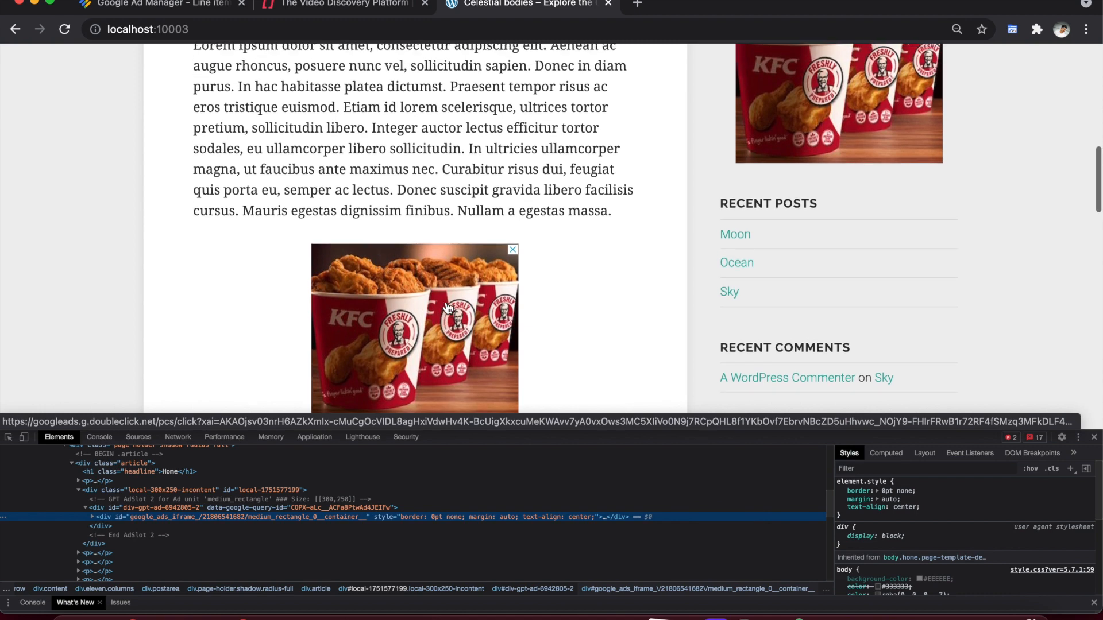